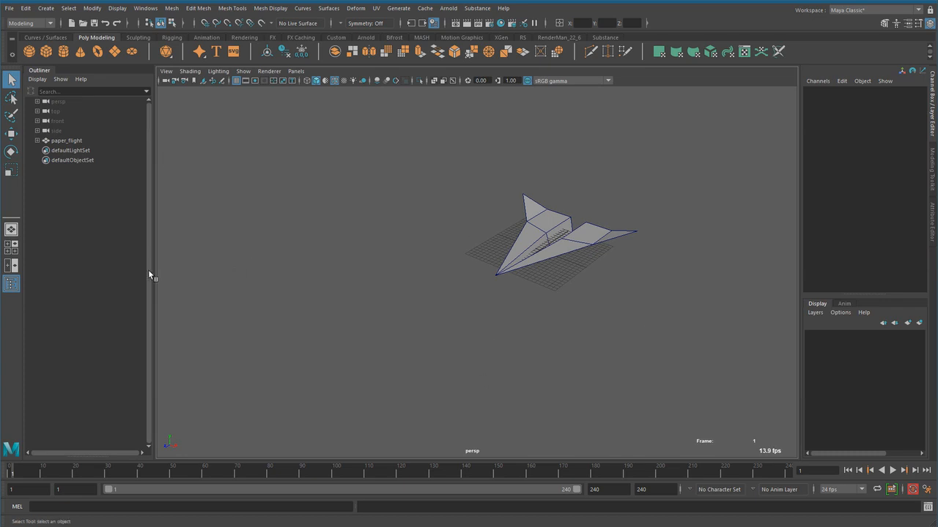
Switch the menu set to Animation and look through its commands, including Key, Deform and Playback
{"action": "left_click", "coordinate": [33, 24]}
{"action": "left_click", "coordinate": [25, 54]}
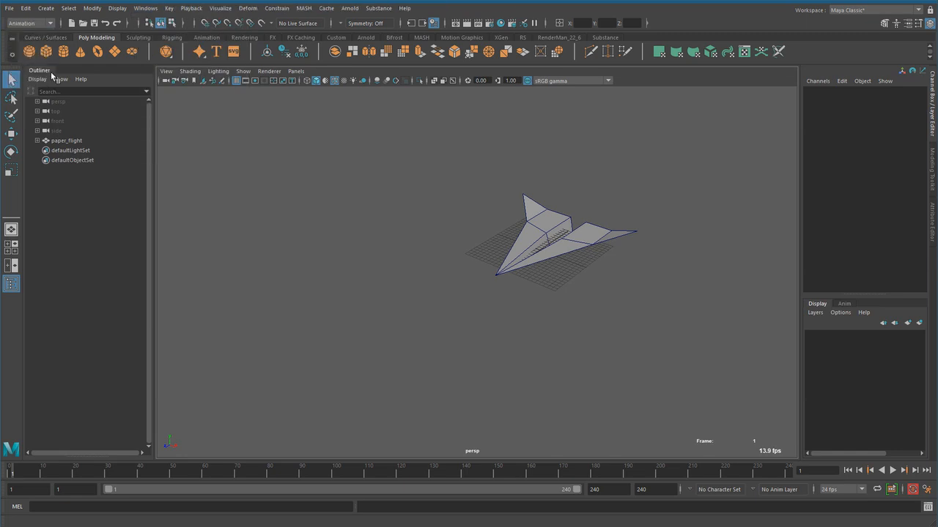
{"action": "left_click", "coordinate": [169, 8]}
{"action": "mouse_move", "coordinate": [289, 20]}
{"action": "mouse_move", "coordinate": [327, 10]}
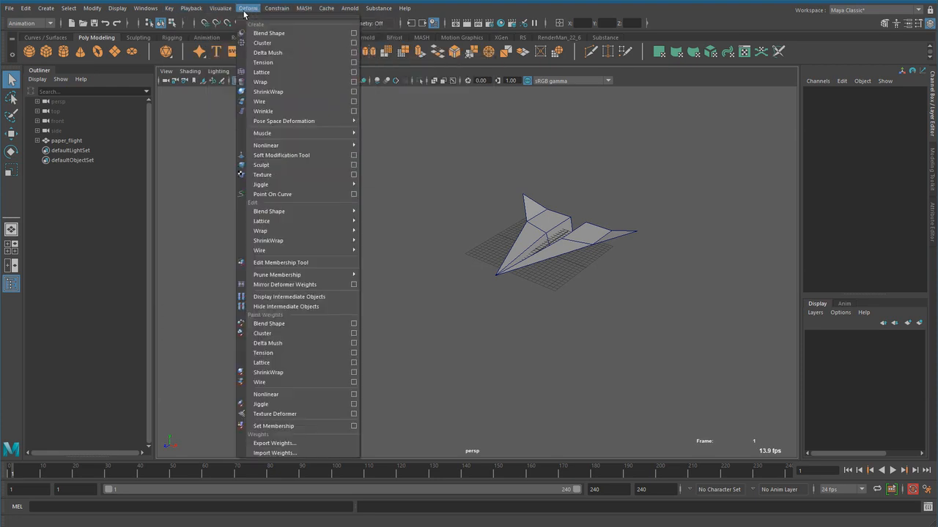
{"action": "mouse_move", "coordinate": [217, 13]}
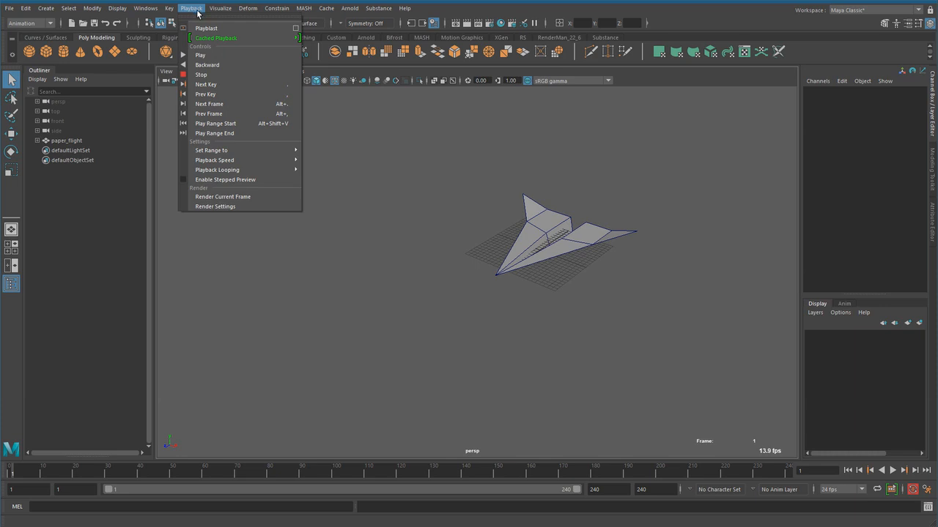
Switch the menu set to FX to view its commands and return to the Animation set
{"action": "left_click", "coordinate": [47, 25]}
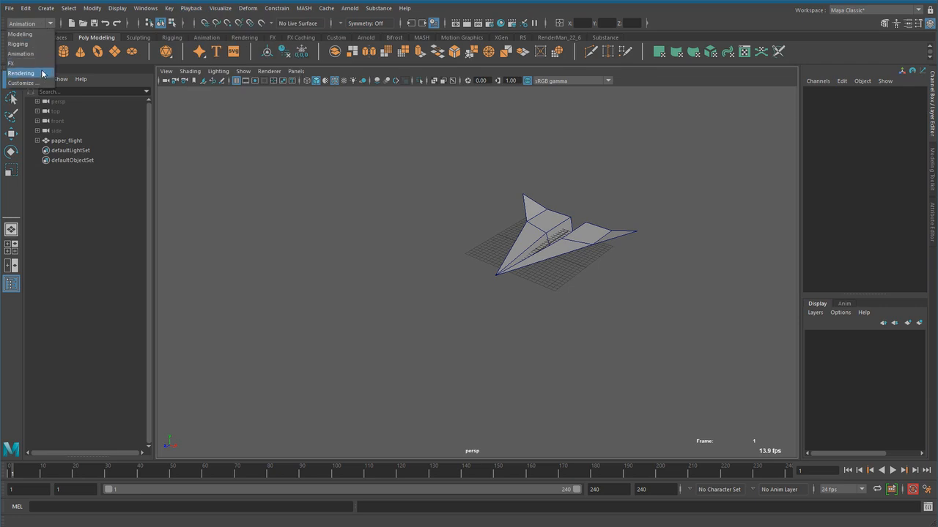
{"action": "left_click", "coordinate": [11, 63]}
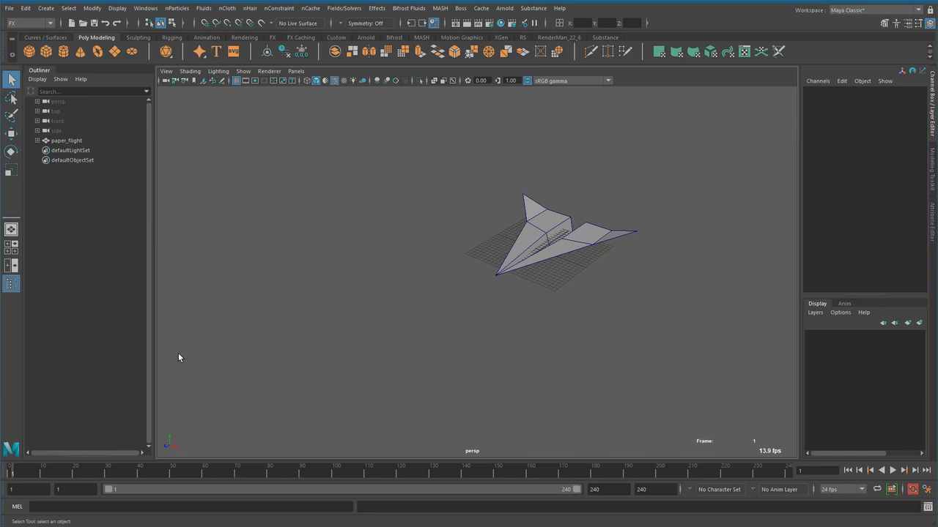
{"action": "left_click", "coordinate": [33, 23]}
{"action": "left_click", "coordinate": [34, 56]}
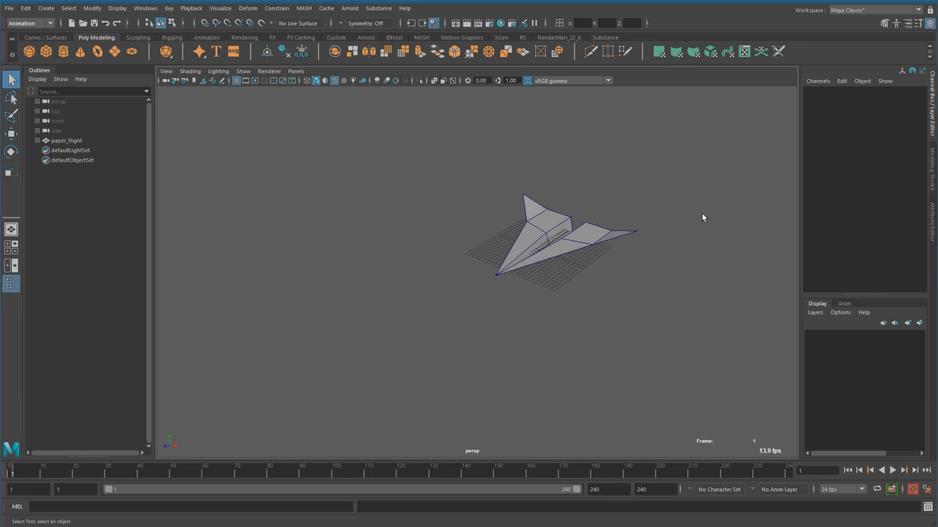
Select the paper_flight model and go over its translate, rotate and scale channels
{"action": "left_click", "coordinate": [531, 229]}
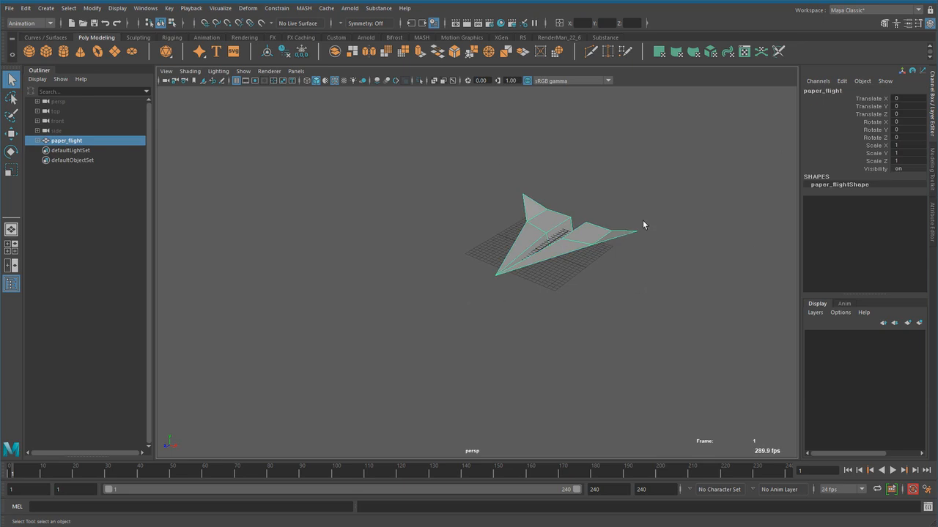
{"action": "key", "text": "r"}
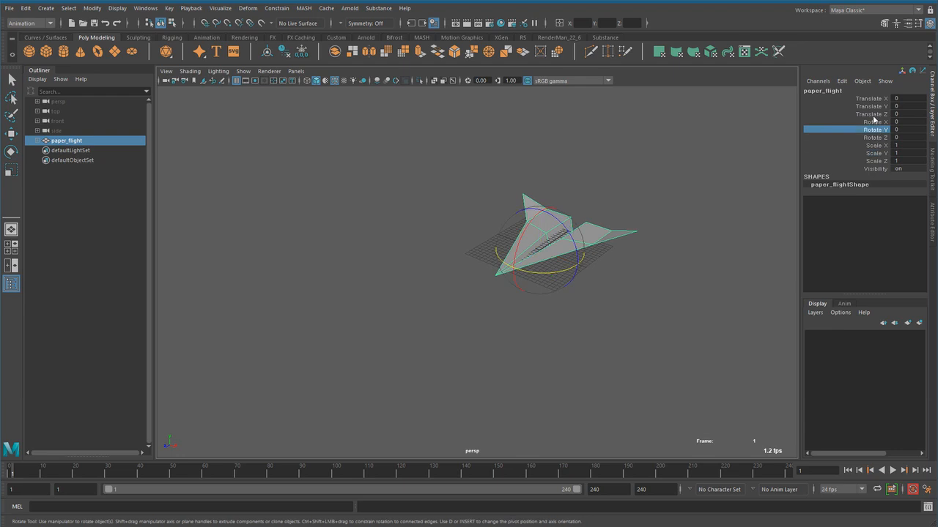
{"action": "key", "text": "w"}
{"action": "left_click_drag", "start_coordinate": [875, 99], "coordinate": [882, 153]}
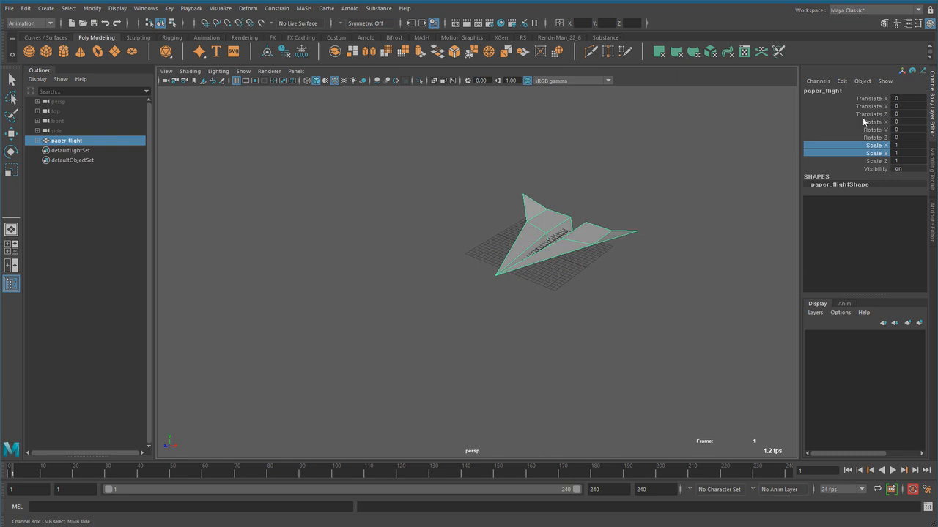
Play the timeline briefly, return to the first frame, and scrub across the frame range with Translate Y selected
{"action": "key", "text": "alt+v"}
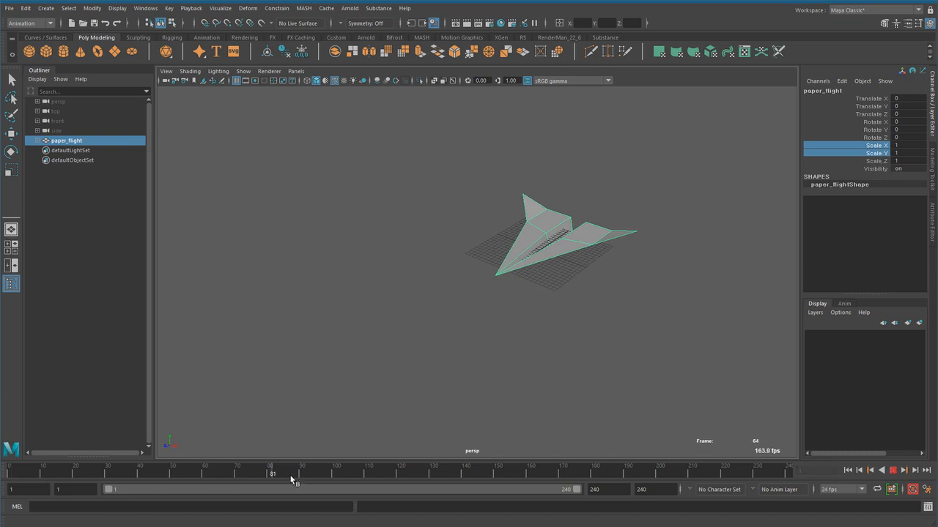
{"action": "key", "text": "alt+shift+v"}
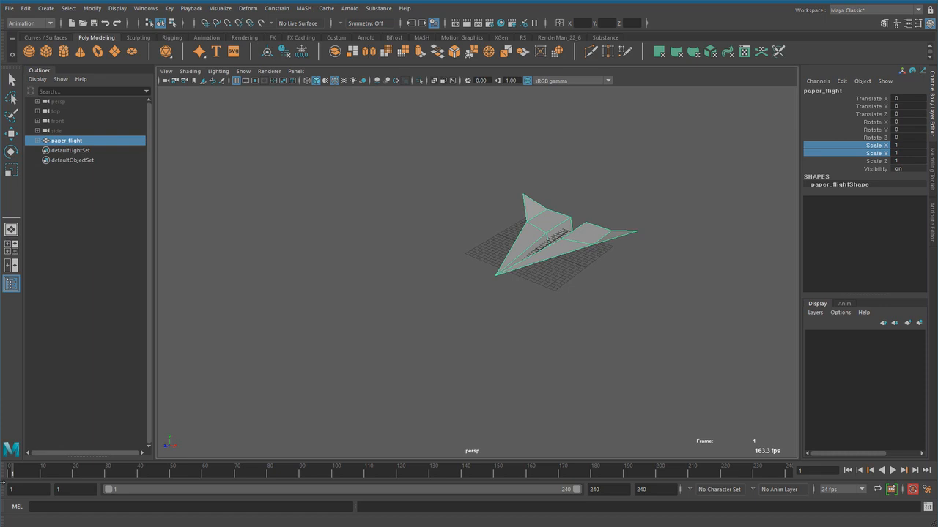
{"action": "left_click", "coordinate": [879, 106]}
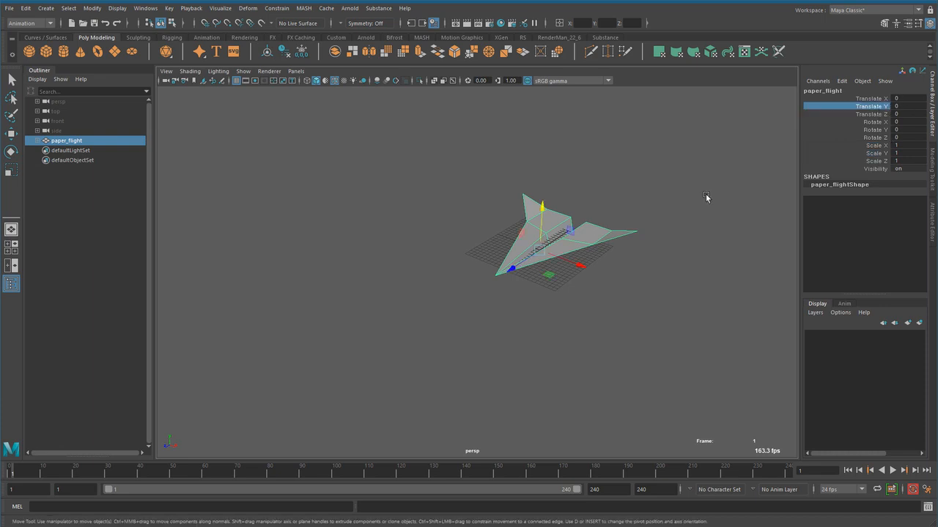
{"action": "left_click", "coordinate": [261, 473]}
{"action": "left_click_drag", "start_coordinate": [320, 472], "coordinate": [637, 473]}
{"action": "left_click_drag", "start_coordinate": [141, 474], "coordinate": [641, 473]}
{"action": "left_click_drag", "start_coordinate": [582, 469], "coordinate": [2, 484]}
Try moving the paper plane about 25 units along negative Z and undo the move
{"action": "left_click", "coordinate": [872, 129]}
{"action": "left_click", "coordinate": [873, 146]}
{"action": "left_click", "coordinate": [874, 115]}
{"action": "left_click", "coordinate": [873, 107]}
{"action": "left_click_drag", "start_coordinate": [511, 269], "coordinate": [542, 257]}
{"action": "key", "text": "ctrl+z"}
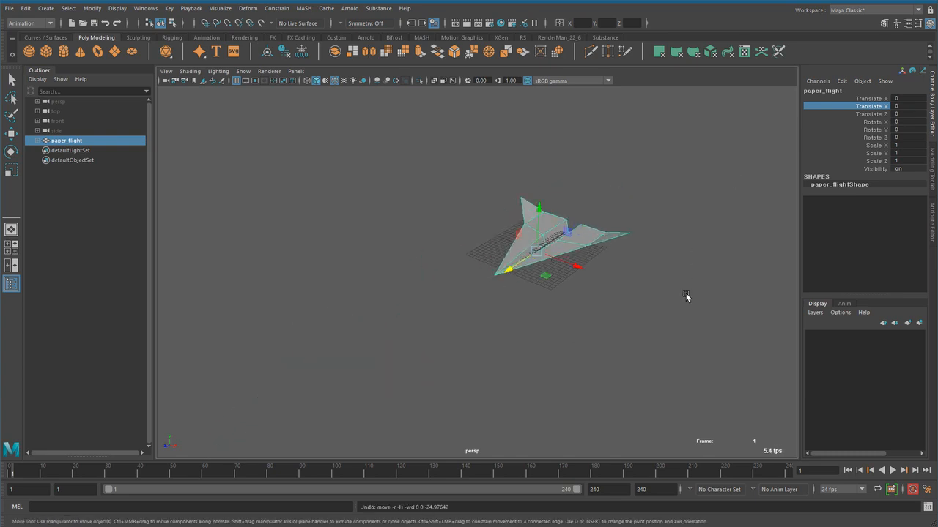
Set a key on the plane's Translate Z channel at frame 1 with a value of 0
{"action": "middle_click_drag", "start_coordinate": [494, 349], "coordinate": [642, 164], "text": "alt"}
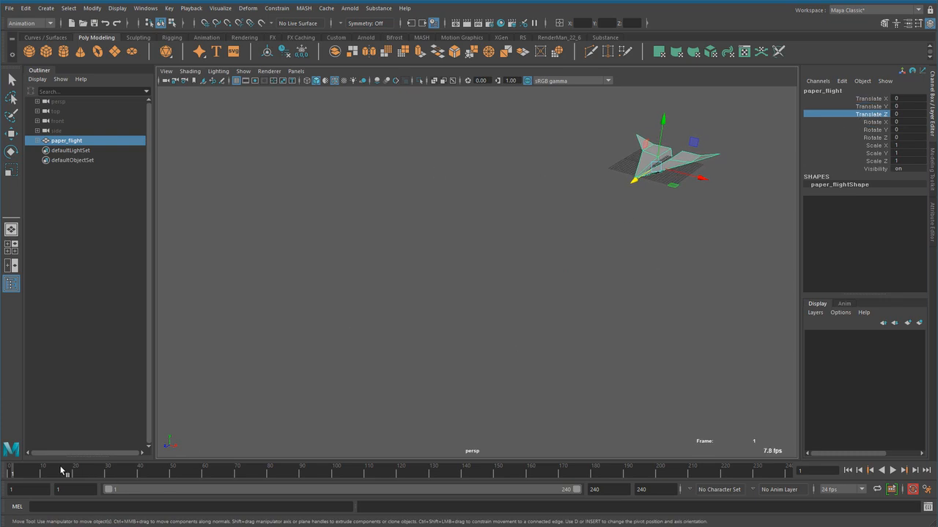
{"action": "left_click_drag", "start_coordinate": [41, 478], "coordinate": [8, 480]}
{"action": "right_click", "coordinate": [879, 120]}
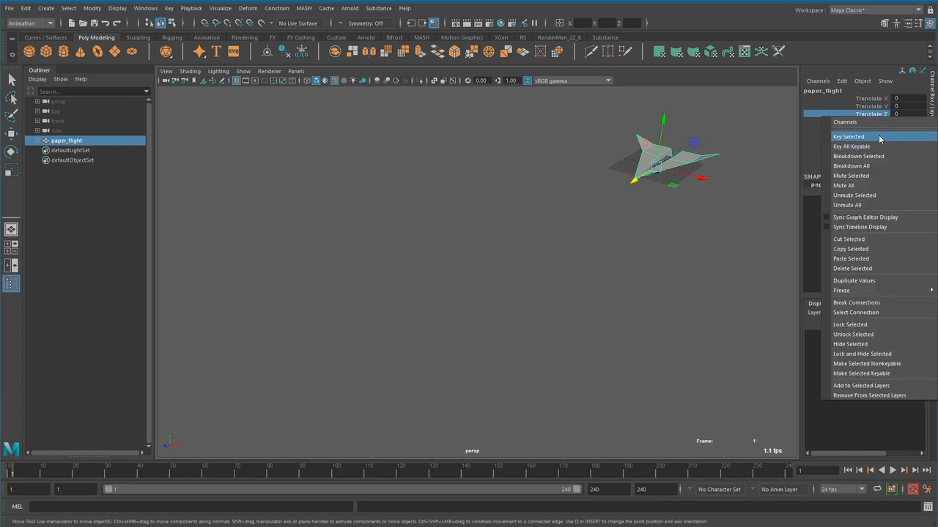
{"action": "left_click", "coordinate": [840, 137]}
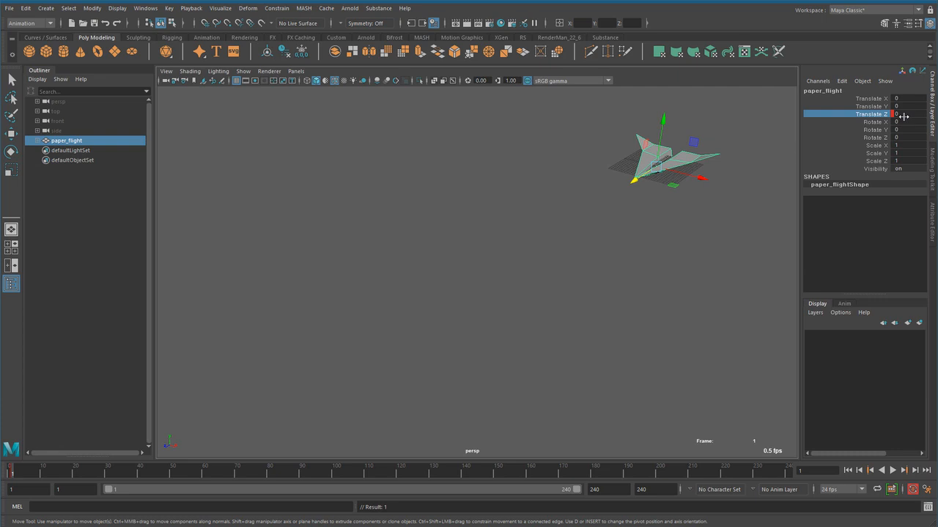
At frame 50, move the paper plane forward to about 388 units along Z and key Translate Z
{"action": "left_click_drag", "start_coordinate": [14, 471], "coordinate": [172, 480]}
{"action": "right_click_drag", "start_coordinate": [636, 183], "coordinate": [287, 323], "text": "alt"}
{"action": "middle_click_drag", "start_coordinate": [451, 324], "coordinate": [640, 254], "text": "alt"}
{"action": "right_click_drag", "start_coordinate": [640, 255], "coordinate": [659, 264], "text": "alt"}
{"action": "left_click_drag", "start_coordinate": [729, 175], "coordinate": [363, 367]}
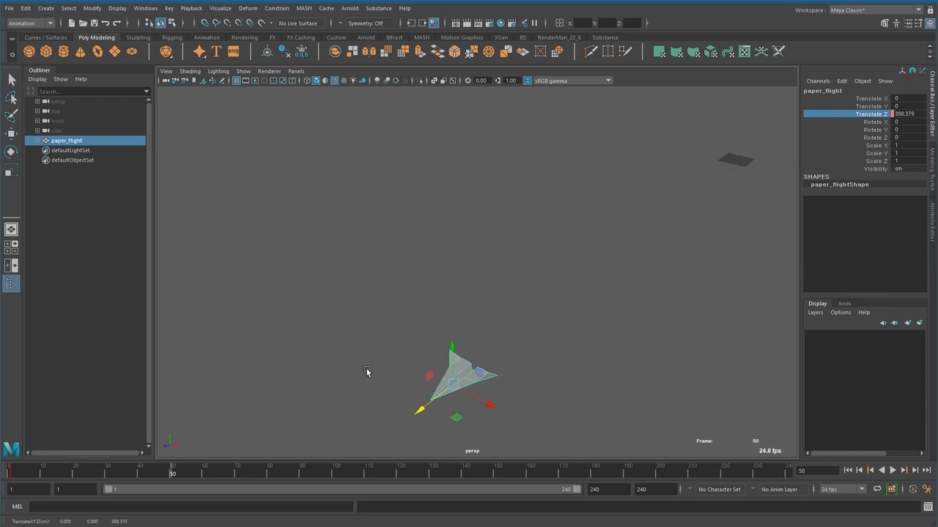
{"action": "right_click", "coordinate": [874, 115]}
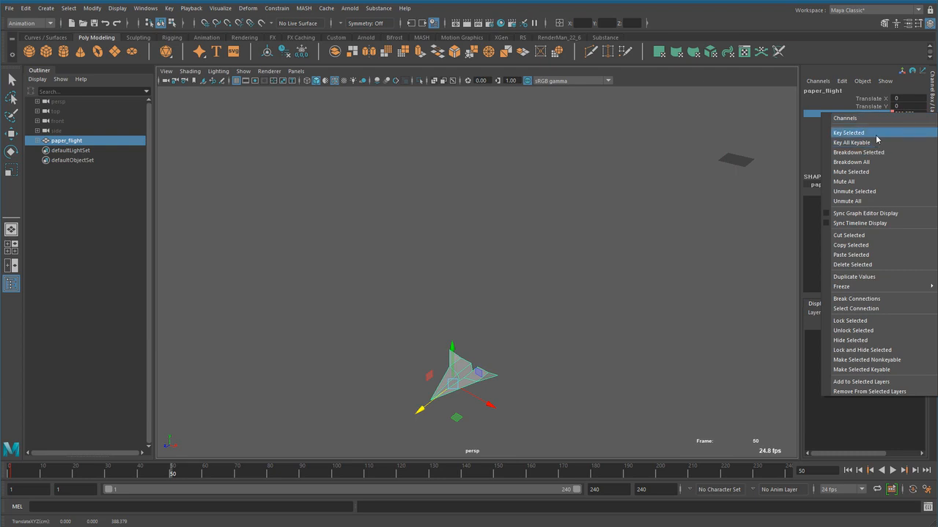
{"action": "left_click", "coordinate": [875, 135]}
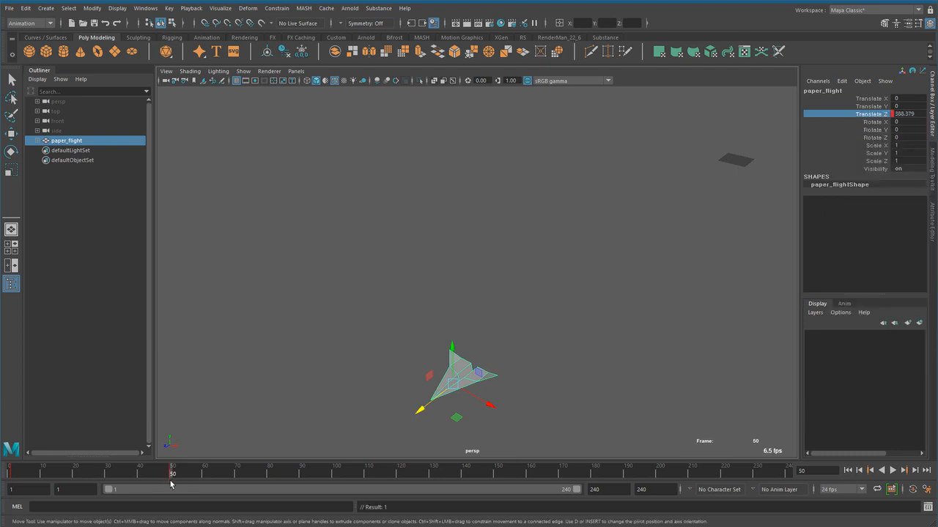
Play the flight animation from the start, stop it, and scrub from frame 1 to frame 45
{"action": "left_click", "coordinate": [848, 470]}
{"action": "left_click", "coordinate": [892, 470]}
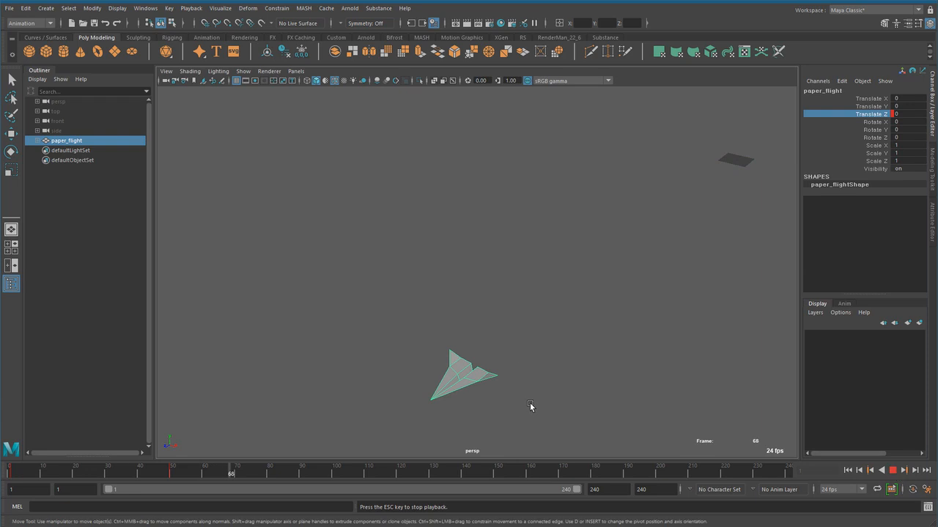
{"action": "left_click", "coordinate": [892, 472]}
{"action": "mouse_move", "coordinate": [25, 471]}
{"action": "left_mouse_down"}
{"action": "mouse_move", "coordinate": [152, 473]}
{"action": "mouse_move", "coordinate": [12, 473]}
{"action": "left_mouse_up"}
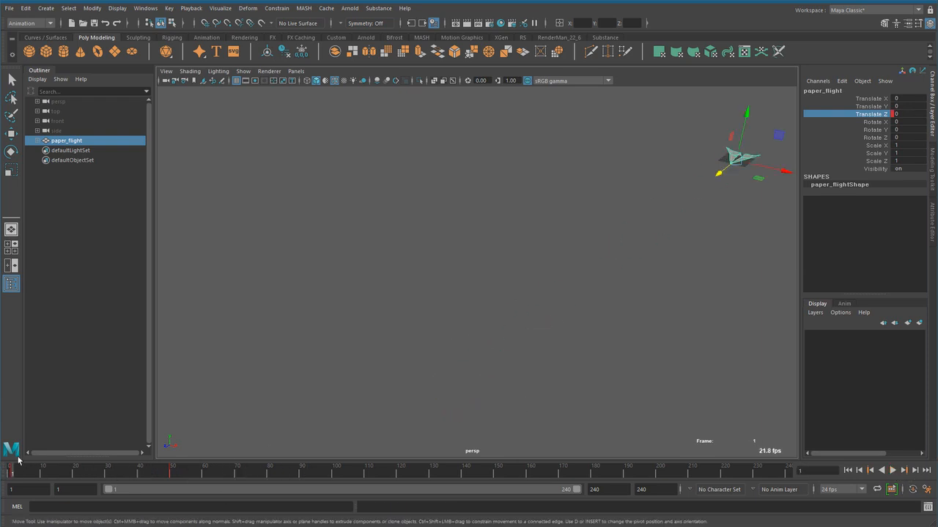
{"action": "middle_click_drag", "start_coordinate": [697, 255], "coordinate": [639, 254], "text": "alt"}
{"action": "left_click_drag", "start_coordinate": [639, 255], "coordinate": [618, 261], "text": "alt"}
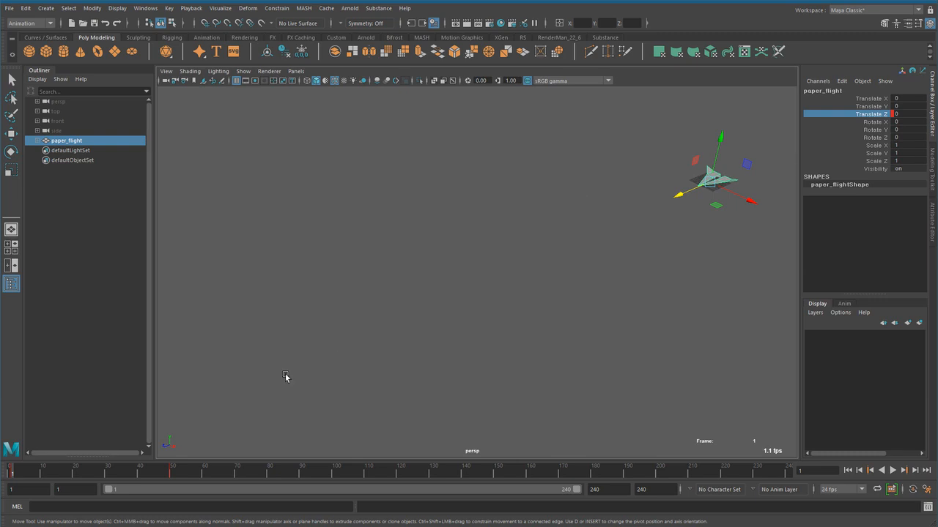
{"action": "left_click_drag", "start_coordinate": [15, 477], "coordinate": [157, 477]}
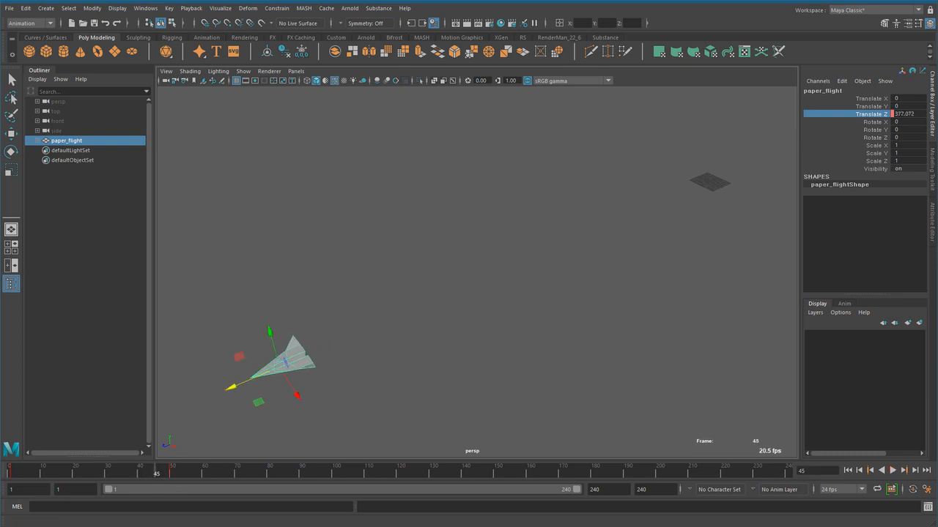
Step back and forth between the keyframes at frames 1 and 50
{"action": "left_click", "coordinate": [870, 471]}
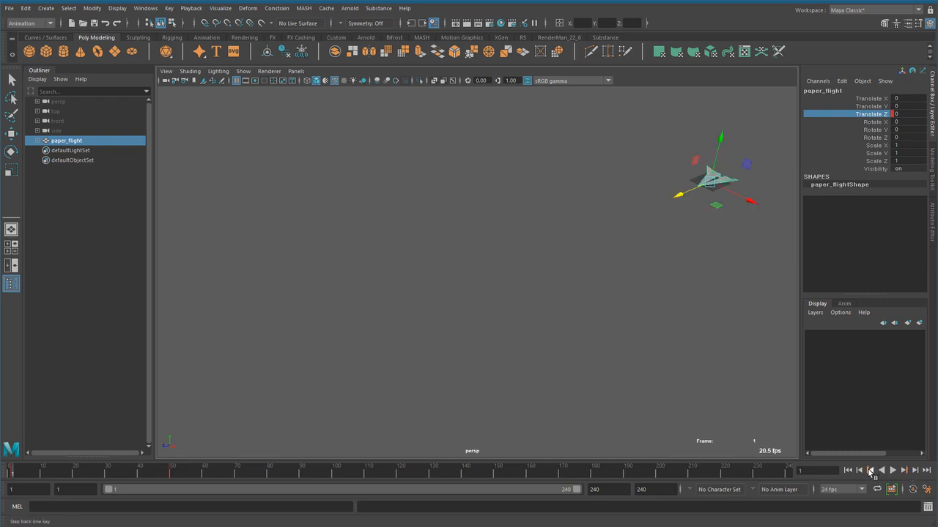
{"action": "left_click", "coordinate": [904, 471]}
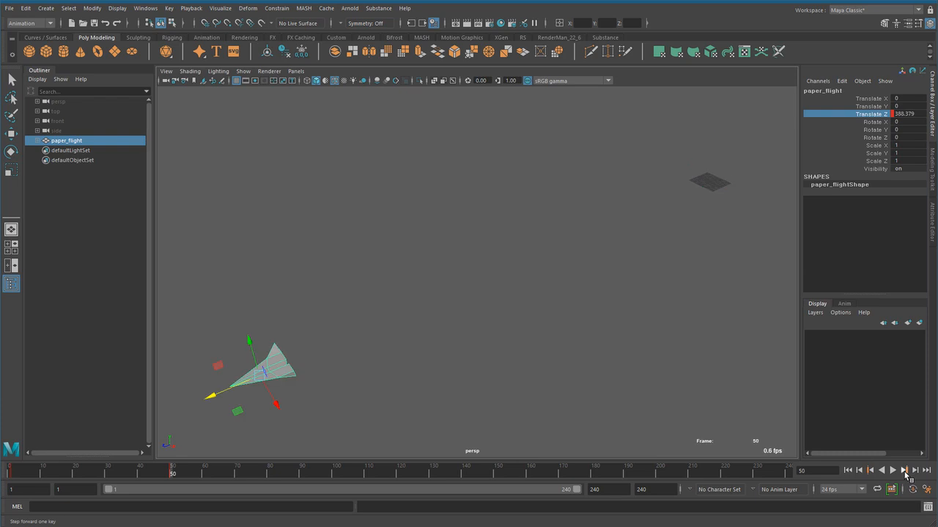
{"action": "left_click", "coordinate": [870, 471]}
{"action": "left_click", "coordinate": [904, 471]}
{"action": "left_click", "coordinate": [870, 471]}
{"action": "left_click", "coordinate": [905, 470]}
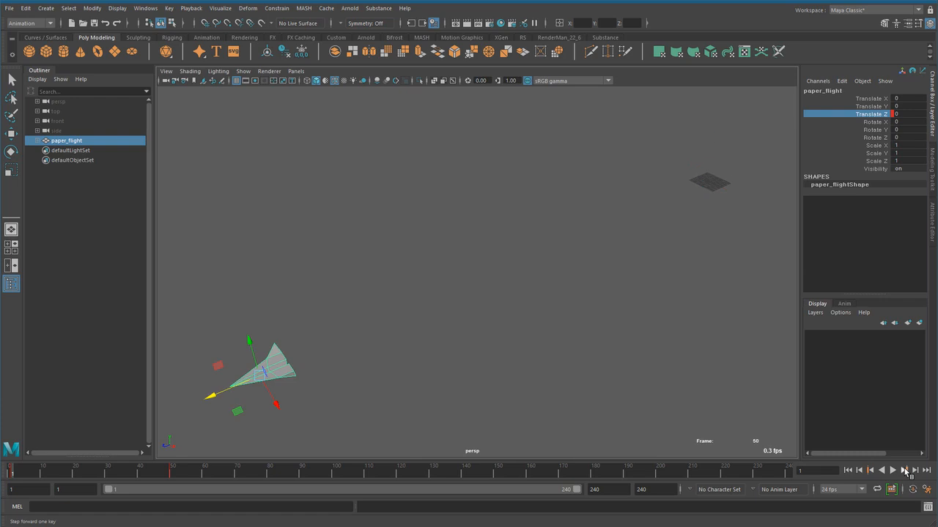
Delete the keyframe at frame 50 from the timeline
{"action": "right_click", "coordinate": [173, 475]}
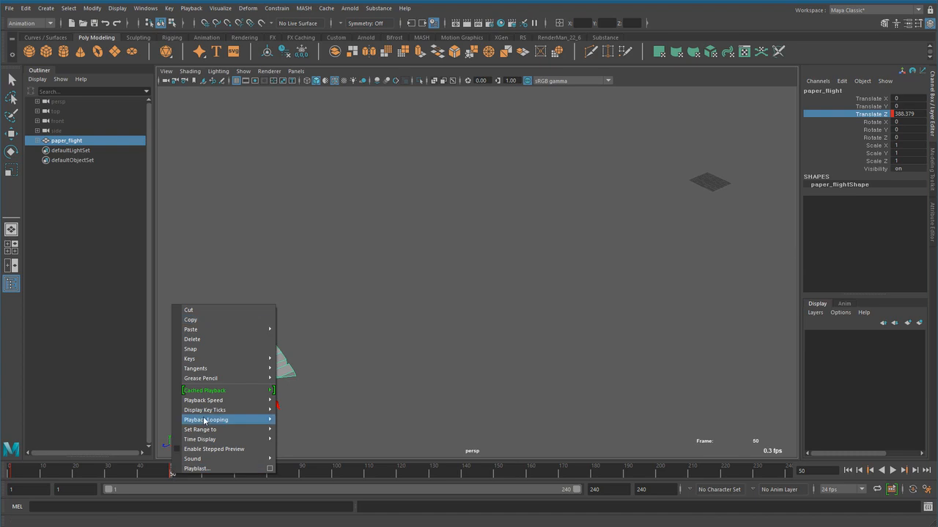
{"action": "mouse_move", "coordinate": [204, 422]}
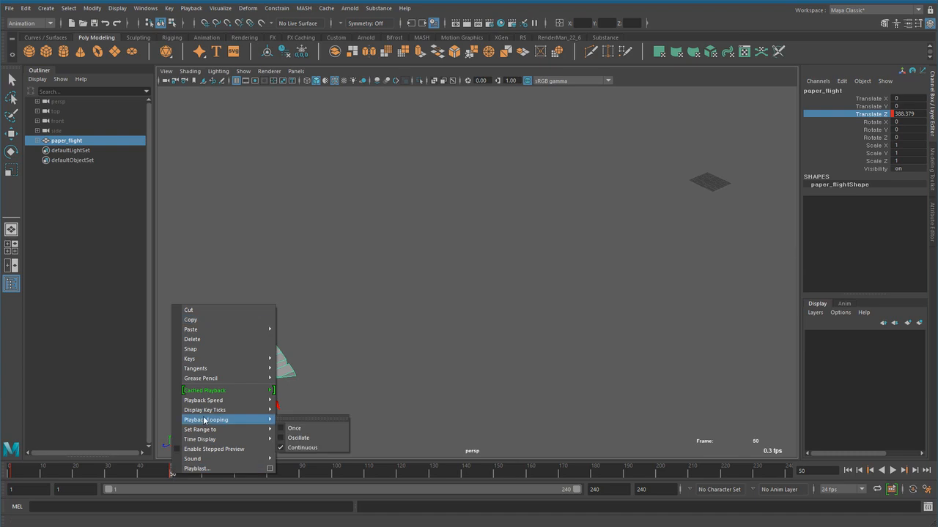
{"action": "left_click", "coordinate": [200, 340]}
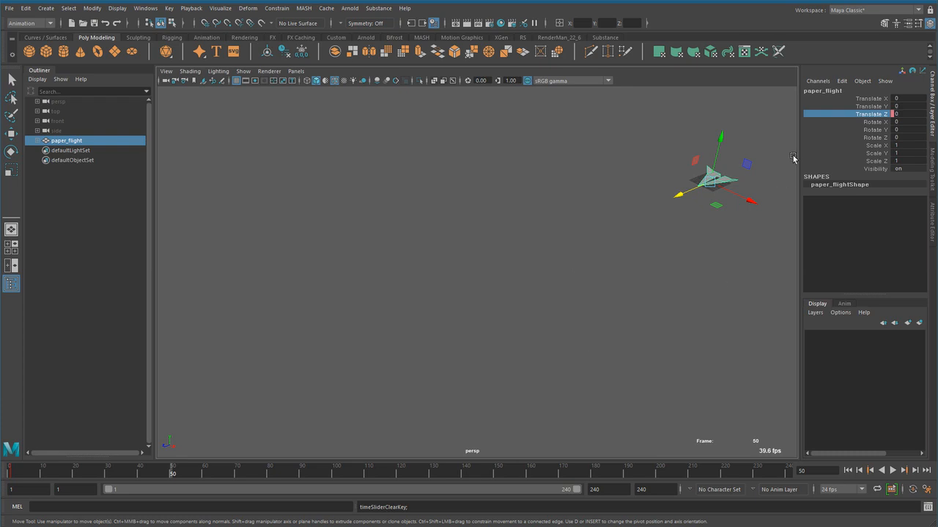
Delete the remaining animation from the plane's Translate Z channel
{"action": "left_click", "coordinate": [872, 123]}
{"action": "left_click", "coordinate": [873, 114]}
{"action": "right_click", "coordinate": [871, 116]}
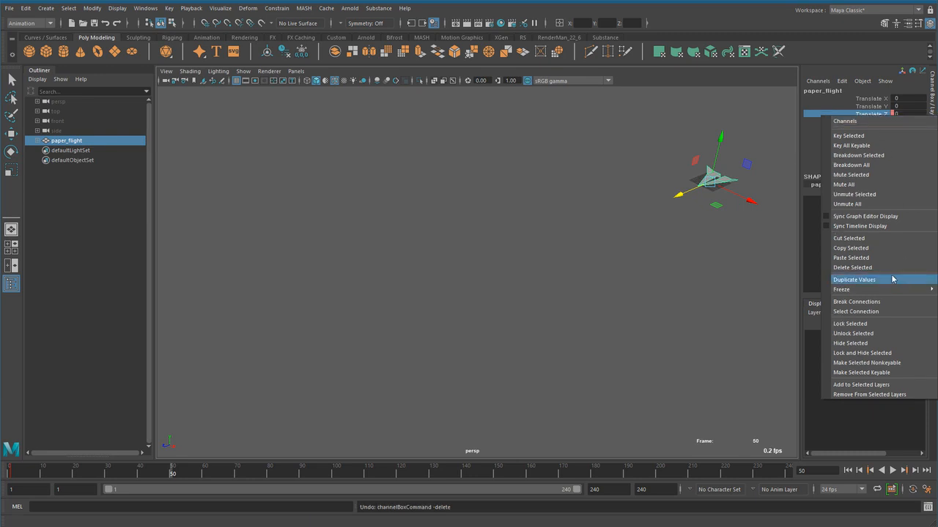
{"action": "left_click", "coordinate": [853, 268]}
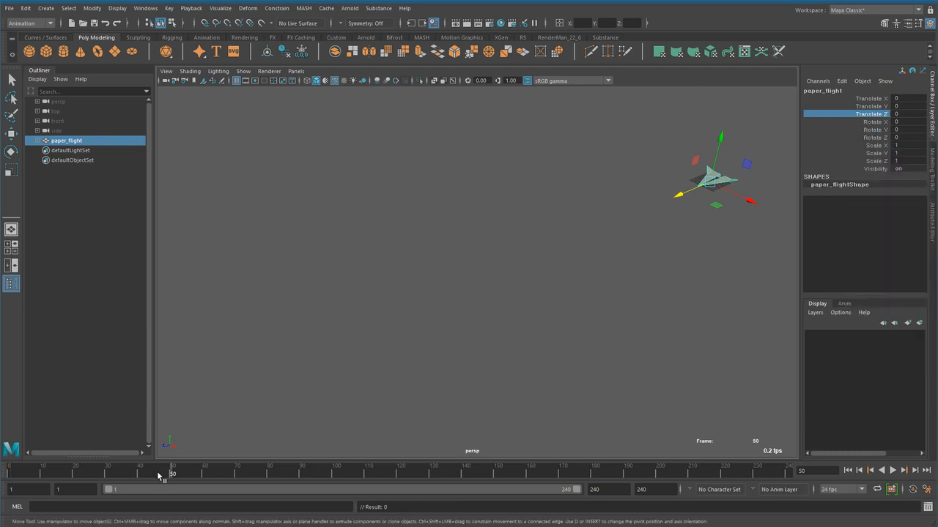
Return to frame 1 and set a key on the plane's Translate Z channel with a value of 0
{"action": "left_click", "coordinate": [7, 474]}
{"action": "left_click", "coordinate": [63, 473]}
{"action": "left_click_drag", "start_coordinate": [61, 472], "coordinate": [10, 473]}
{"action": "right_click", "coordinate": [875, 112]}
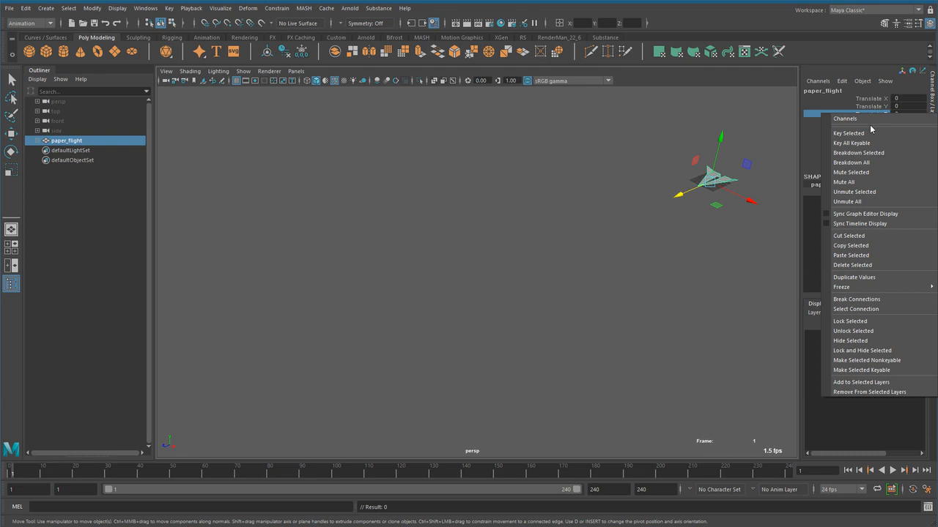
{"action": "left_click", "coordinate": [842, 126]}
At frame 51, move the paper plane forward to about 398 units along Z and key Translate Z
{"action": "left_click_drag", "start_coordinate": [84, 473], "coordinate": [173, 472]}
{"action": "middle_click_drag", "start_coordinate": [829, 169], "coordinate": [674, 230]}
{"action": "right_click", "coordinate": [878, 117]}
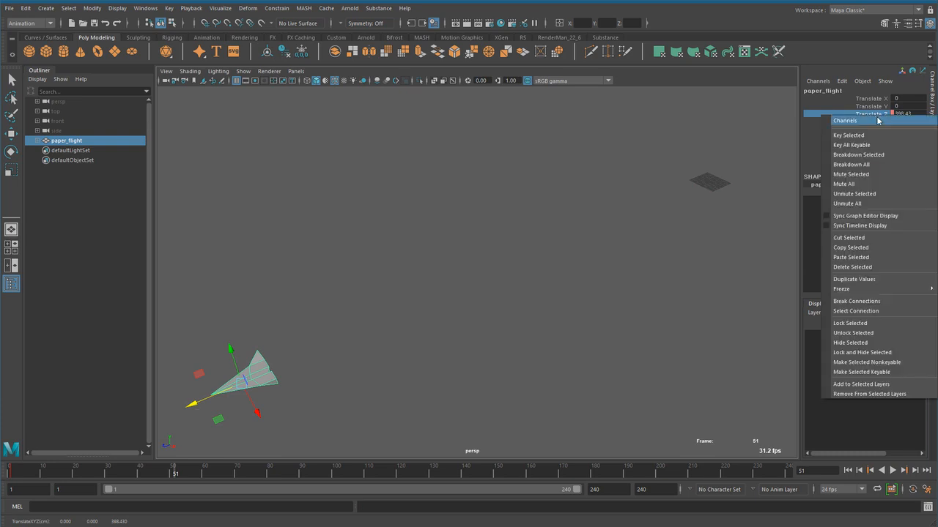
{"action": "left_click", "coordinate": [883, 131]}
Return to frame 1 and delete the animation from the plane's Translate Z channel
{"action": "left_click_drag", "start_coordinate": [175, 474], "coordinate": [4, 481]}
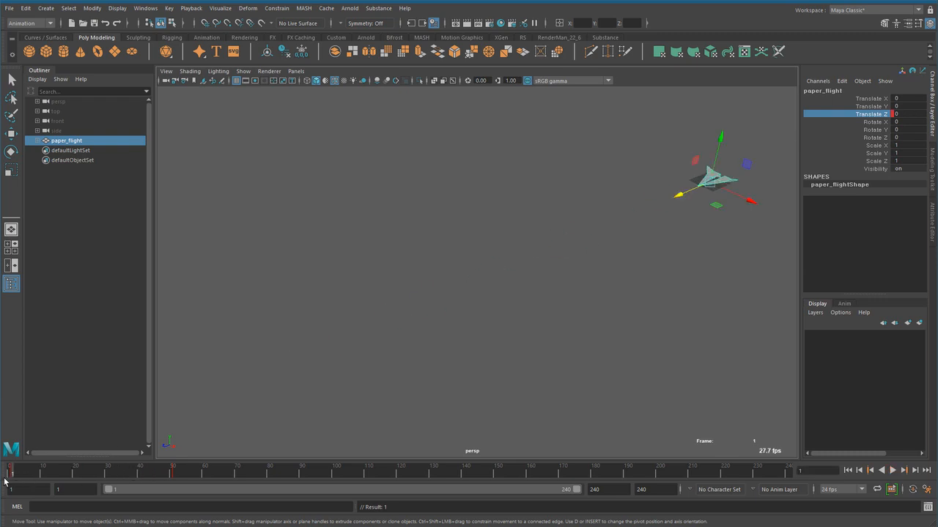
{"action": "right_click", "coordinate": [881, 115]}
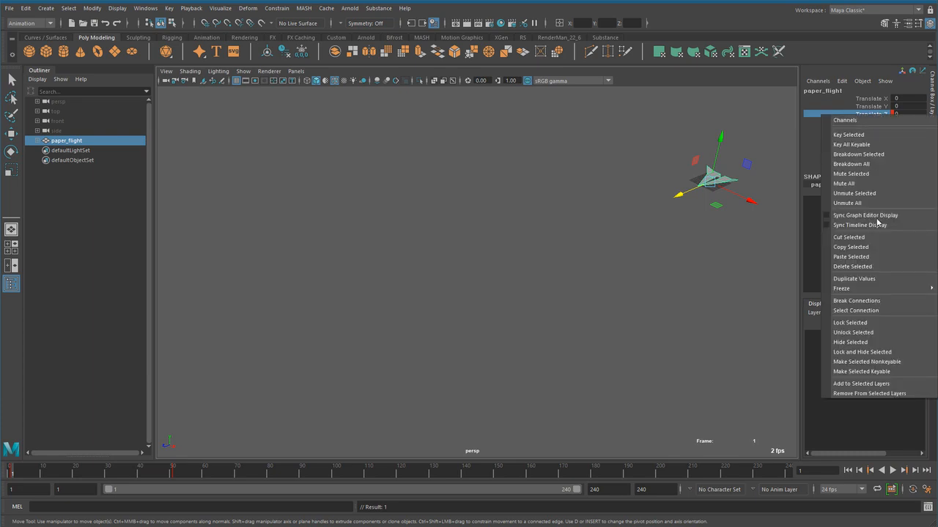
{"action": "left_click", "coordinate": [876, 269]}
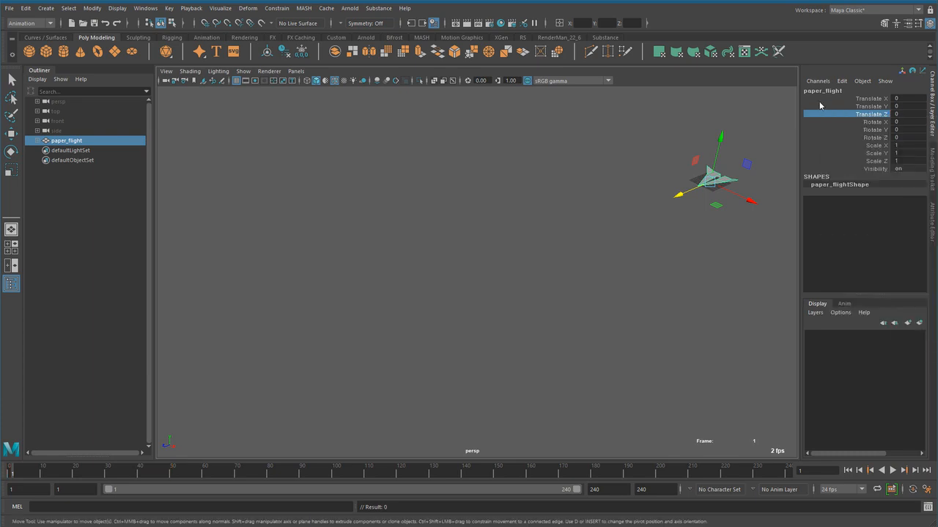
Play back the timeline to check the plane's motion and return to frame 1
{"action": "key", "text": "alt+v"}
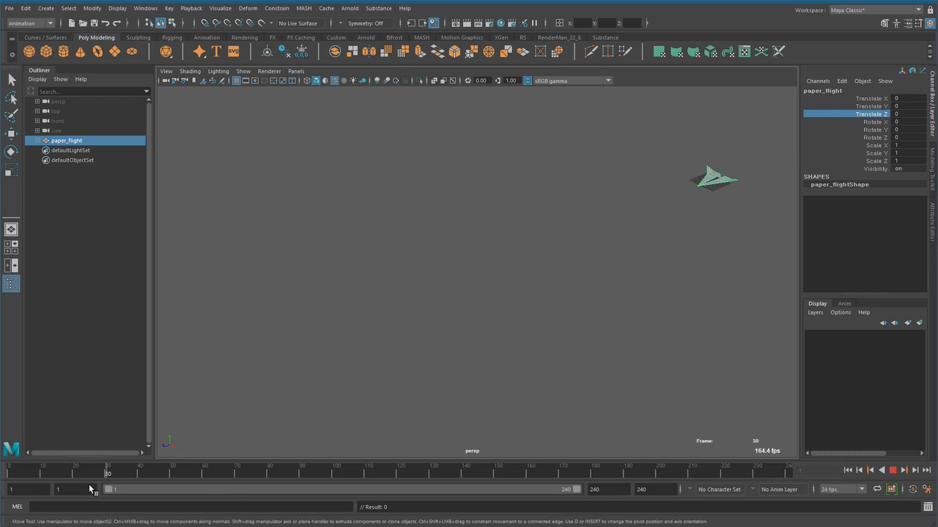
{"action": "left_click", "coordinate": [13, 471]}
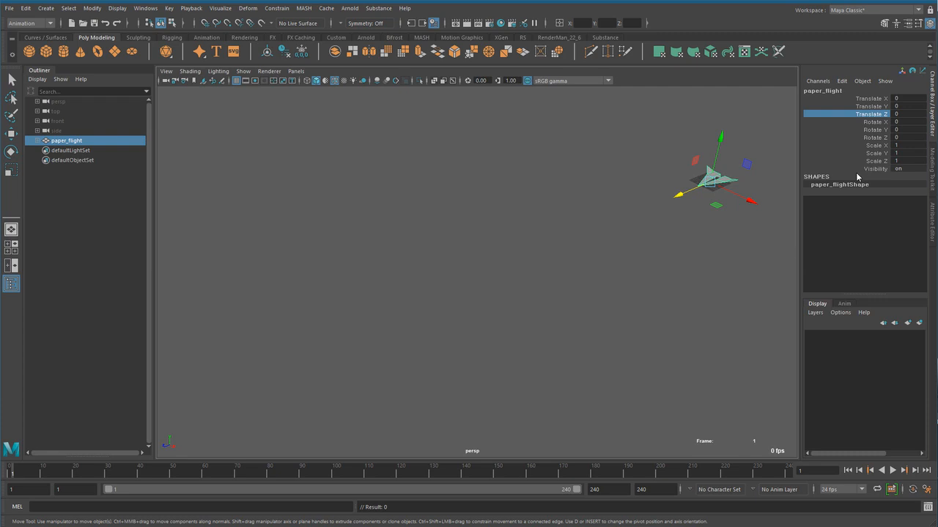
{"action": "left_click_drag", "start_coordinate": [18, 474], "coordinate": [4, 482]}
Try keying only the plane's selected Translate and Rotate channels at frame 1, and undo the keys
{"action": "left_click_drag", "start_coordinate": [877, 100], "coordinate": [877, 140]}
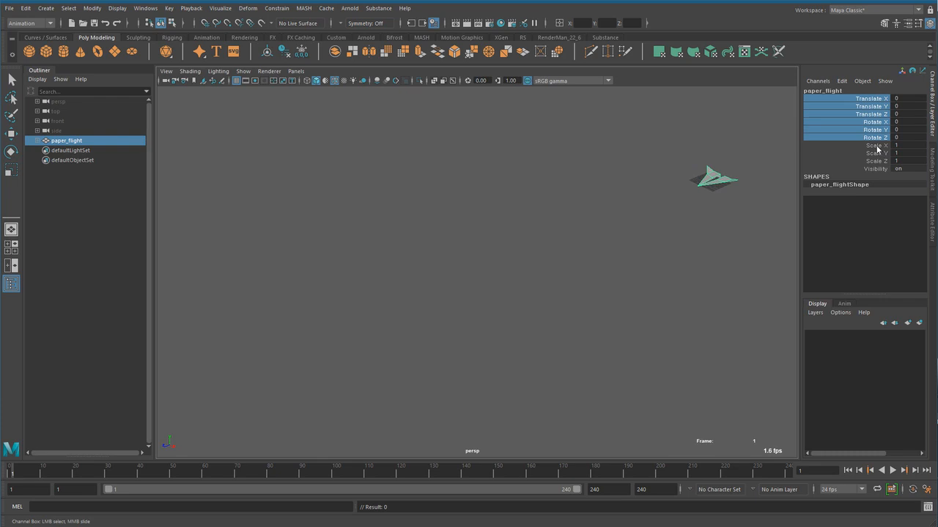
{"action": "left_click", "coordinate": [875, 145]}
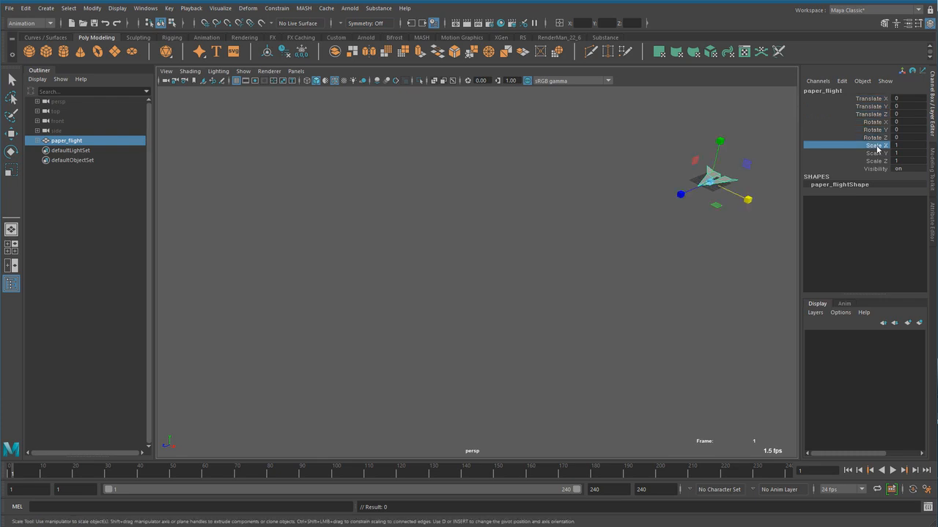
{"action": "left_click_drag", "start_coordinate": [876, 100], "coordinate": [879, 138]}
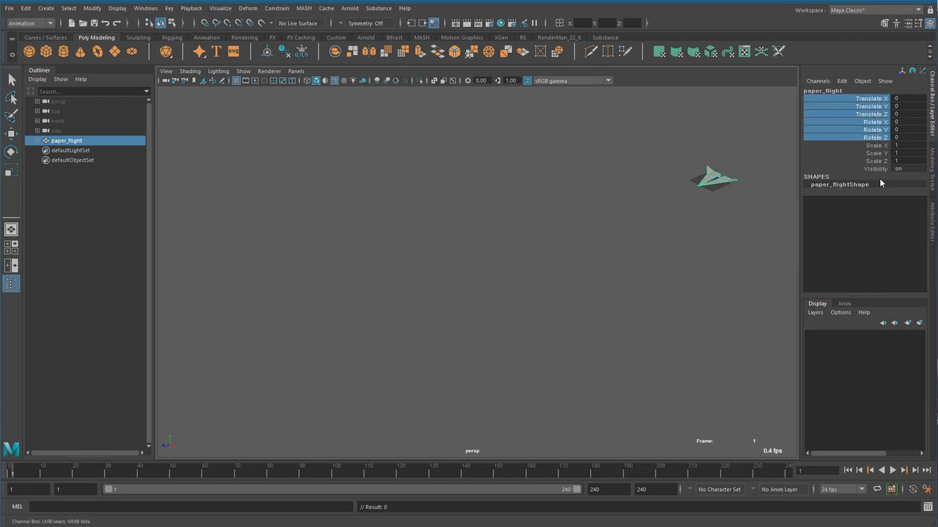
{"action": "right_click", "coordinate": [876, 139]}
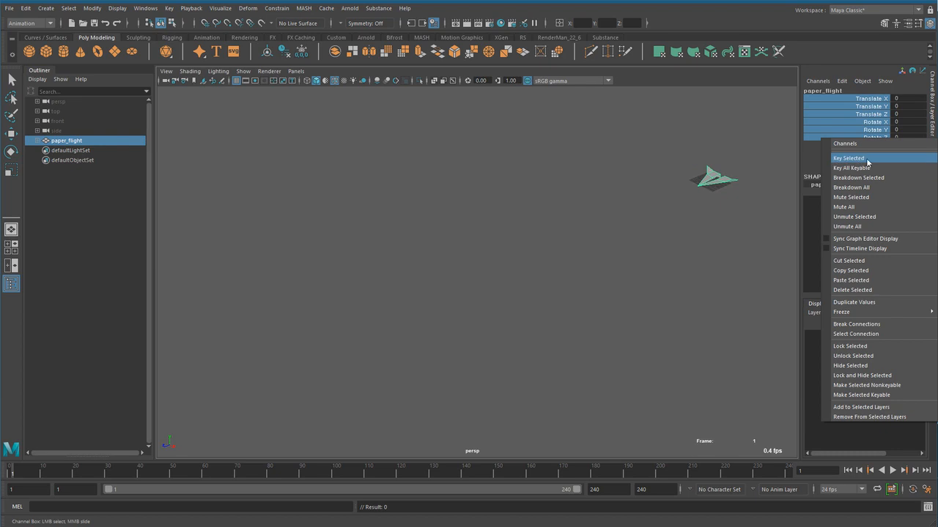
{"action": "left_click", "coordinate": [848, 158]}
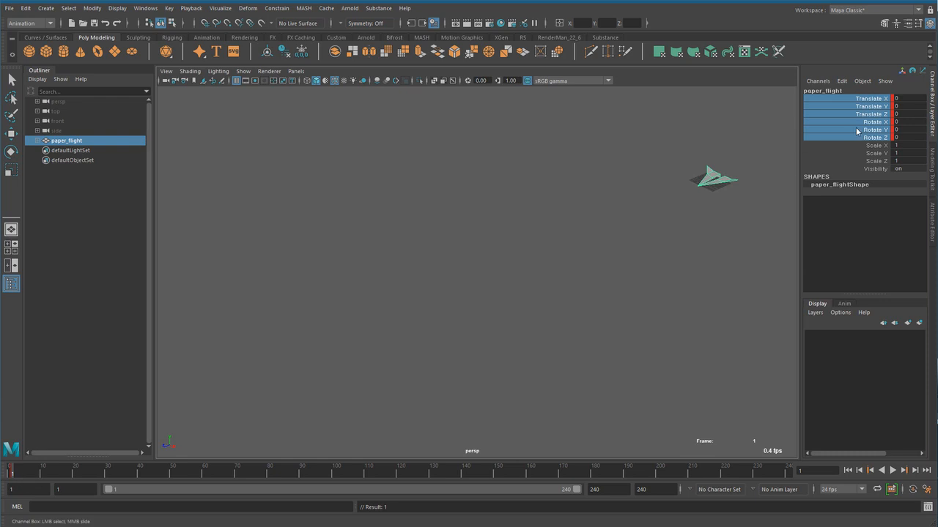
{"action": "key", "text": "ctrl+z"}
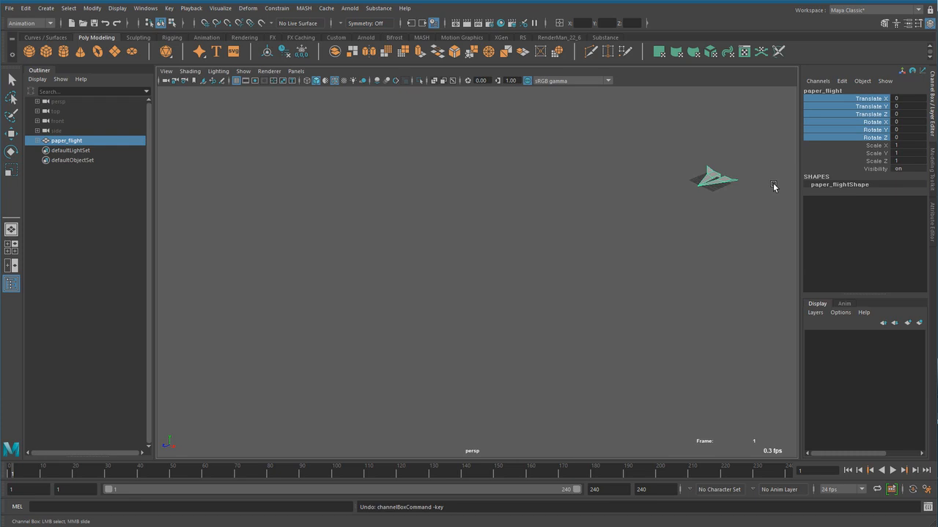
At frame 1, key the plane's translate, rotate and scale channel groups one after another
{"action": "left_click", "coordinate": [872, 114]}
{"action": "key", "text": "w"}
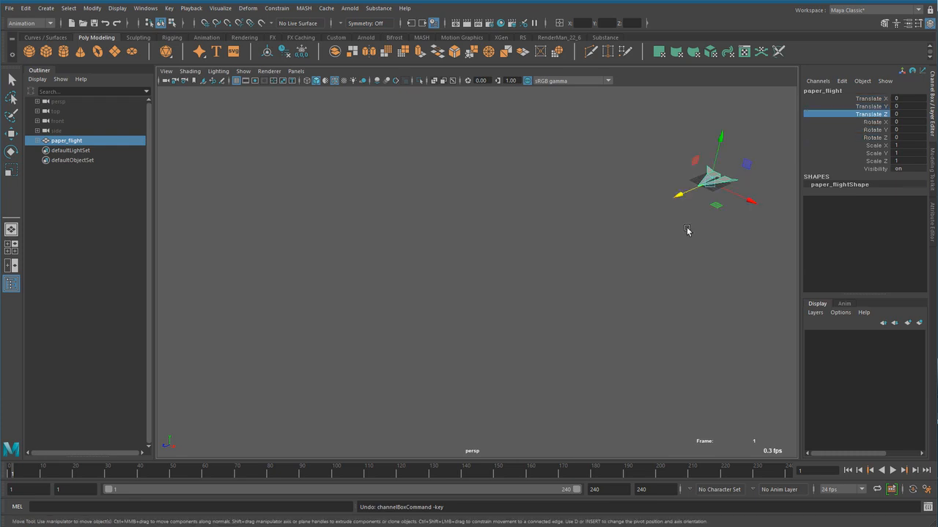
{"action": "key", "text": "shift+w"}
{"action": "key", "text": "shift+e"}
{"action": "key", "text": "shift+r"}
Undo the translate, rotate and scale keys, redo them, and undo them once more
{"action": "key", "text": "ctrl+z"}
{"action": "key", "text": "ctrl+z"}
{"action": "key", "text": "ctrl+z"}
{"action": "key", "text": "shift+z"}
{"action": "key", "text": "shift+z"}
{"action": "key", "text": "shift+z"}
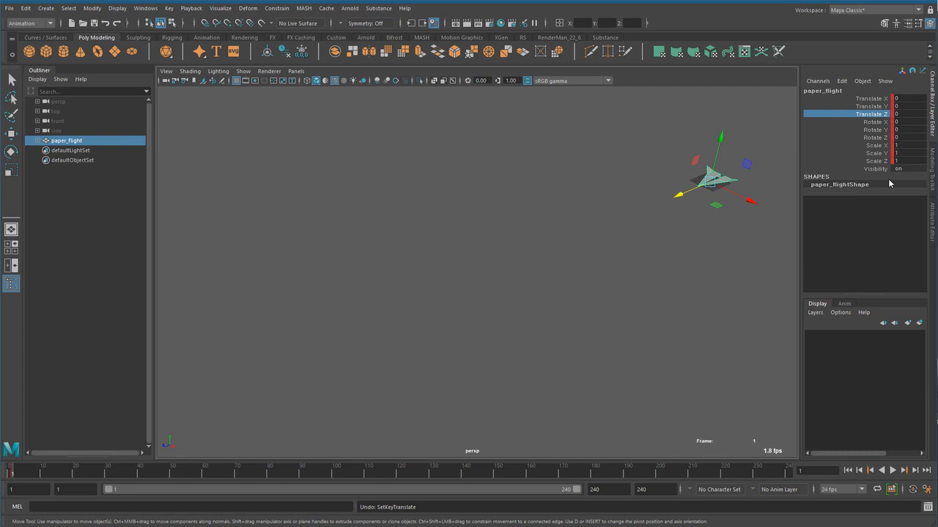
{"action": "key", "text": "z"}
{"action": "key", "text": "z"}
{"action": "key", "text": "z"}
Try keying every channel of the plane at frame 1 twice, undoing the key each time
{"action": "left_click", "coordinate": [872, 99]}
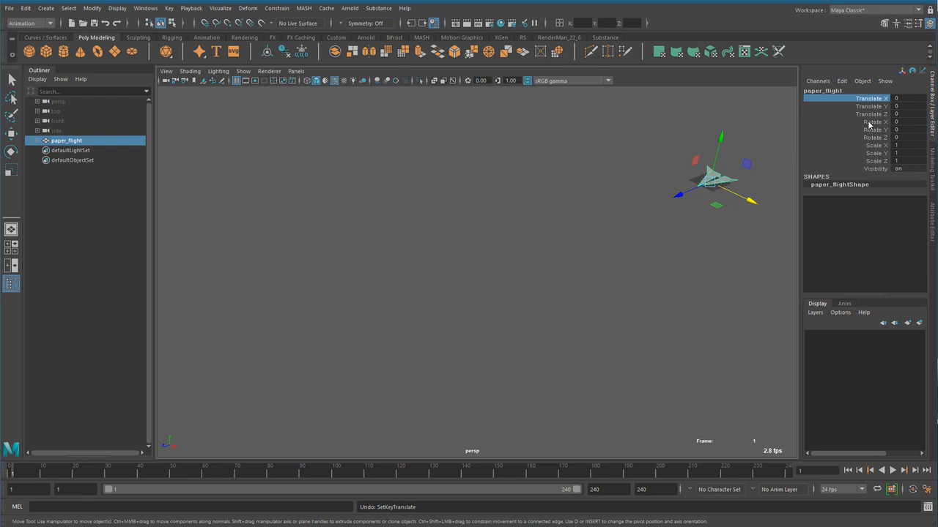
{"action": "key", "text": "s"}
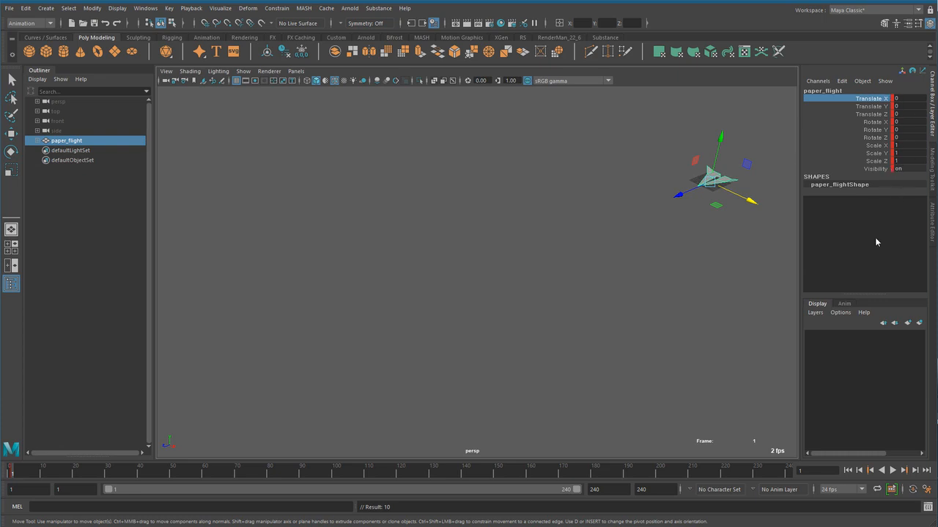
{"action": "key", "text": "ctrl+z"}
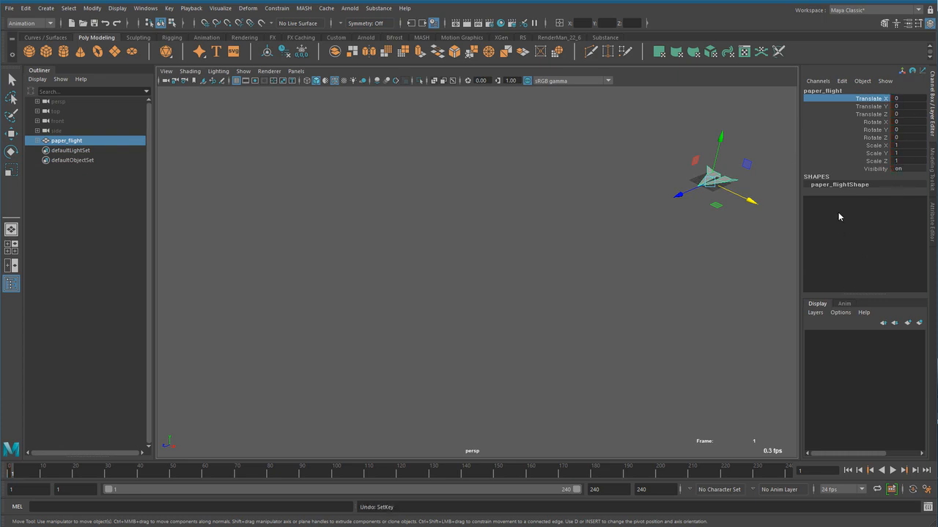
{"action": "key", "text": "s"}
{"action": "key", "text": "ctrl+z"}
Try the Key All Keyable command on the plane's channels and undo it
{"action": "left_click", "coordinate": [878, 106]}
{"action": "left_click", "coordinate": [879, 99]}
{"action": "right_click", "coordinate": [880, 100]}
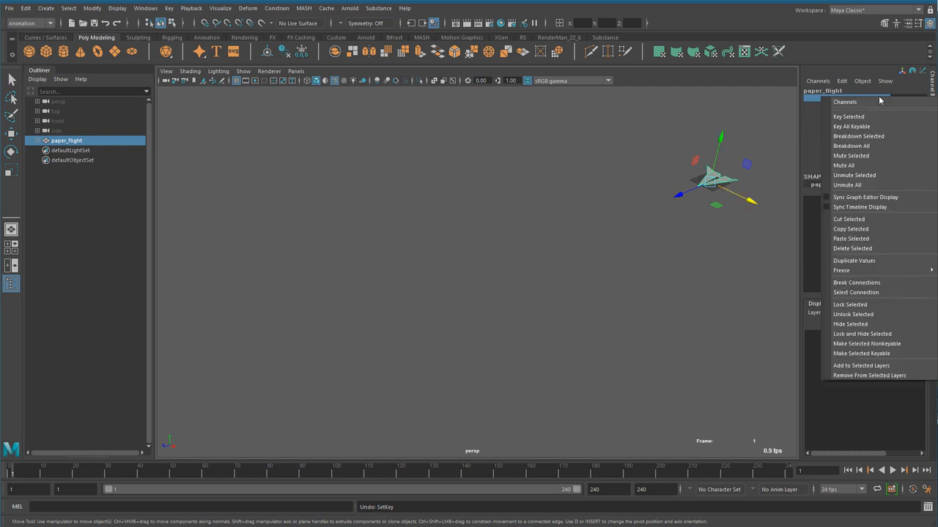
{"action": "left_click", "coordinate": [851, 127]}
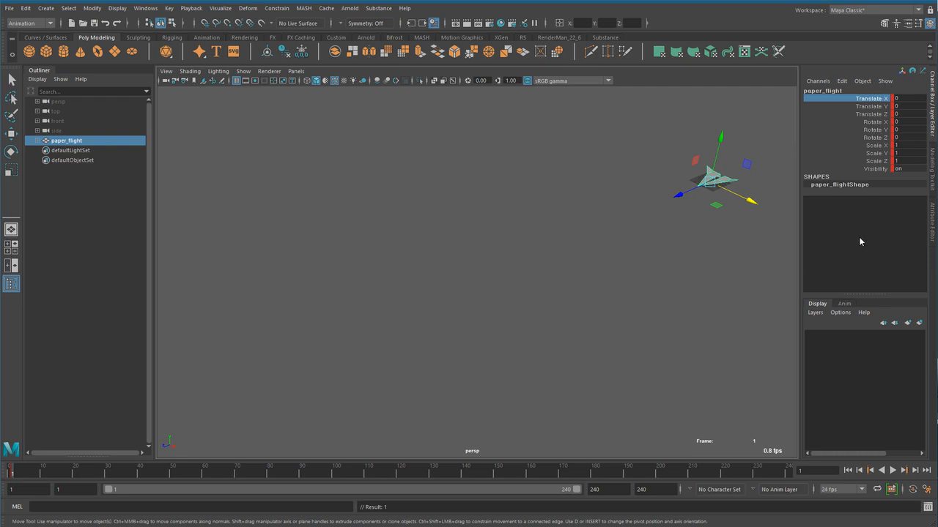
{"action": "key", "text": "ctrl+z"}
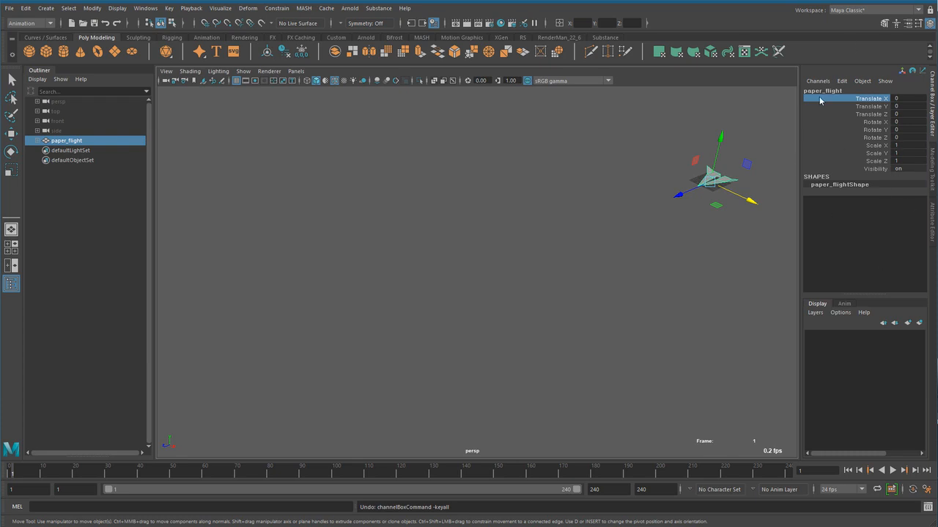
Try the Set Key command from the Animation command set on the plane and undo it
{"action": "left_click", "coordinate": [29, 23]}
{"action": "left_click", "coordinate": [28, 54]}
{"action": "left_click", "coordinate": [170, 8]}
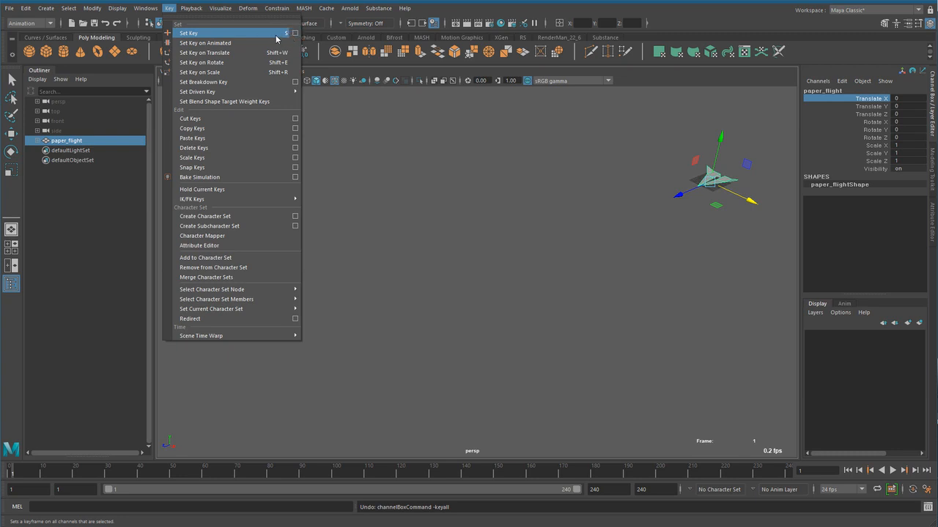
{"action": "left_click", "coordinate": [230, 33]}
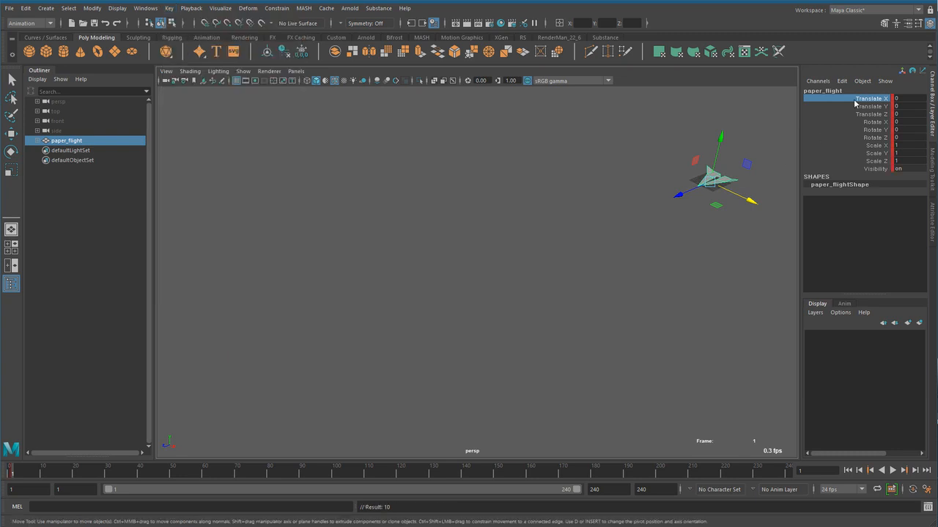
{"action": "key", "text": "ctrl+z"}
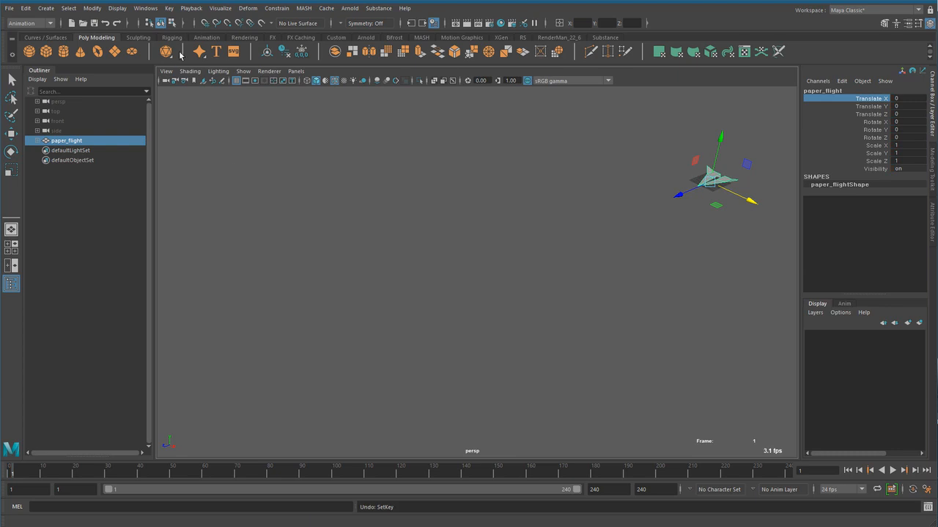
Try the Set Key on Translate, Set Key on Rotate and Set Key on Scale commands, and undo all three
{"action": "left_click", "coordinate": [168, 9]}
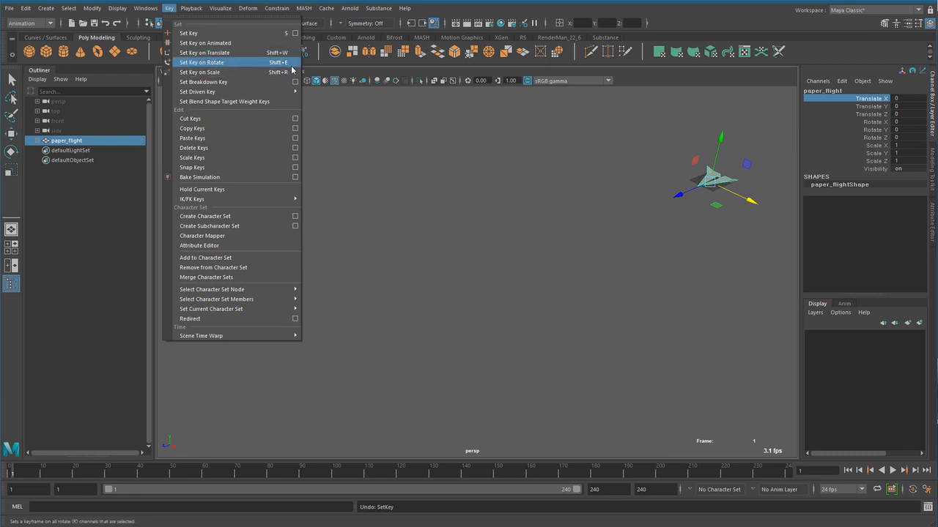
{"action": "left_click", "coordinate": [233, 54]}
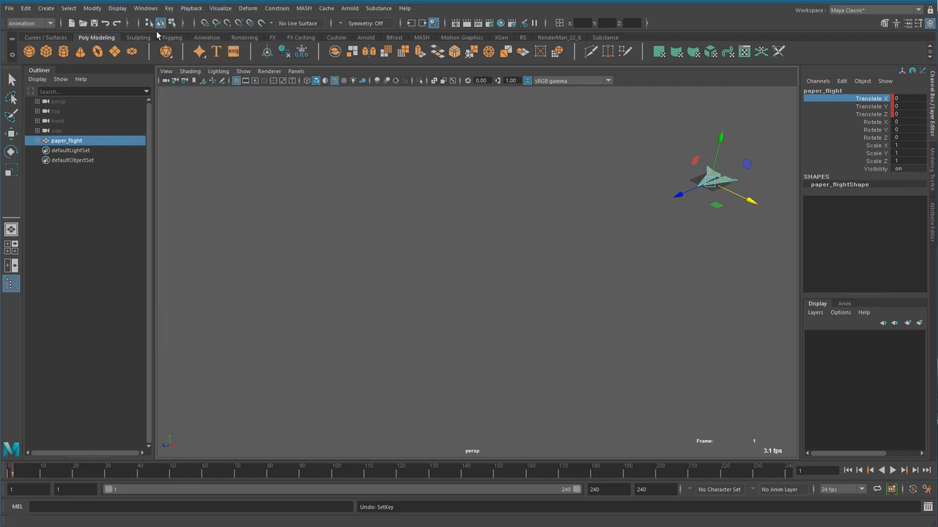
{"action": "left_click", "coordinate": [169, 7]}
{"action": "left_click", "coordinate": [202, 63]}
{"action": "left_click", "coordinate": [168, 8]}
{"action": "left_click", "coordinate": [207, 74]}
{"action": "key", "text": "ctrl+z"}
{"action": "key", "text": "ctrl+z"}
{"action": "key", "text": "ctrl+z"}
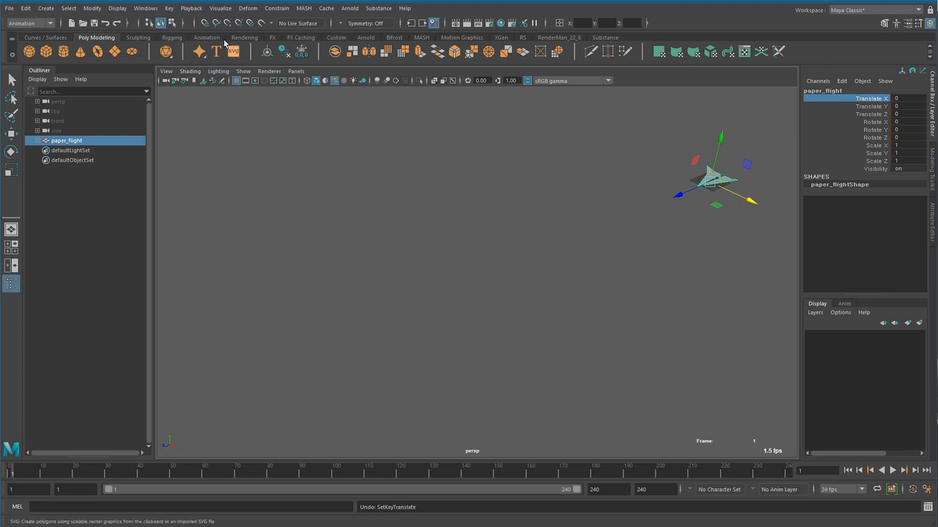
Key all of the plane's translate and rotate channels at frame 1
{"action": "left_click", "coordinate": [169, 7]}
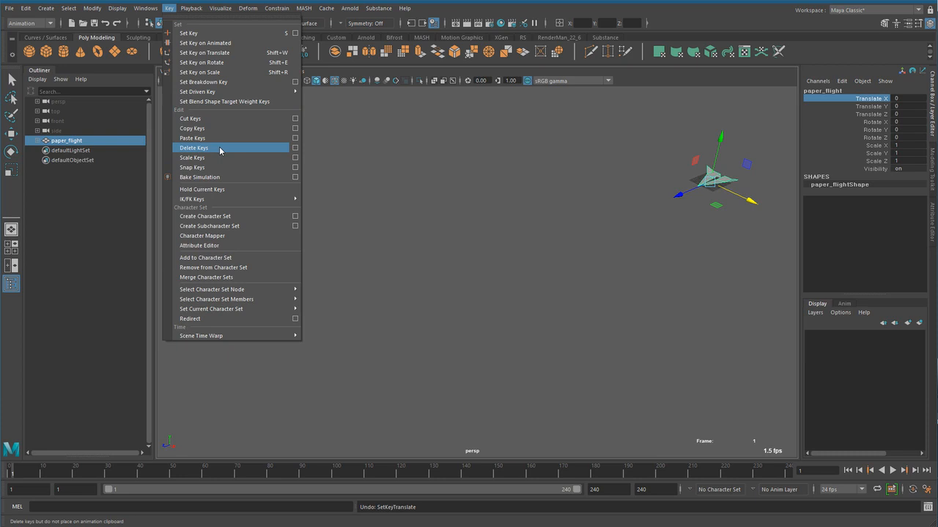
{"action": "left_click", "coordinate": [599, 285]}
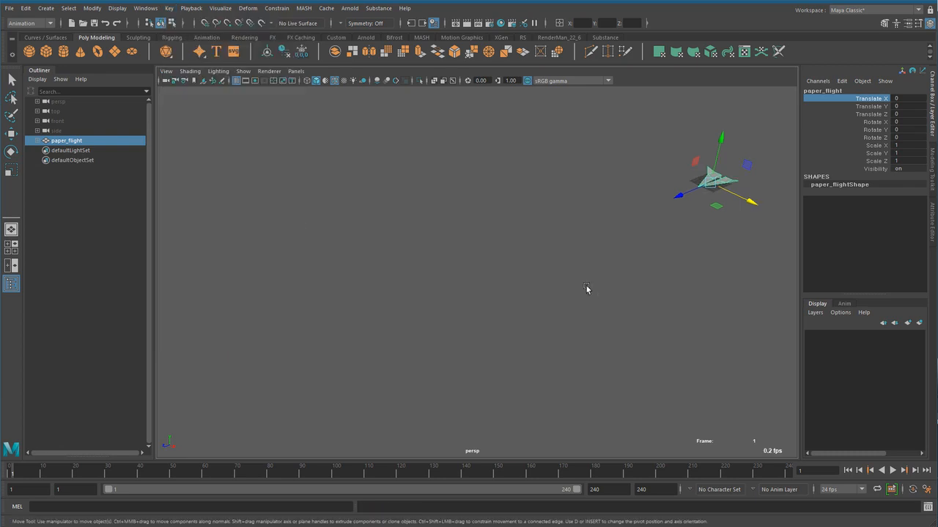
{"action": "left_click_drag", "start_coordinate": [384, 380], "coordinate": [400, 382], "text": "alt"}
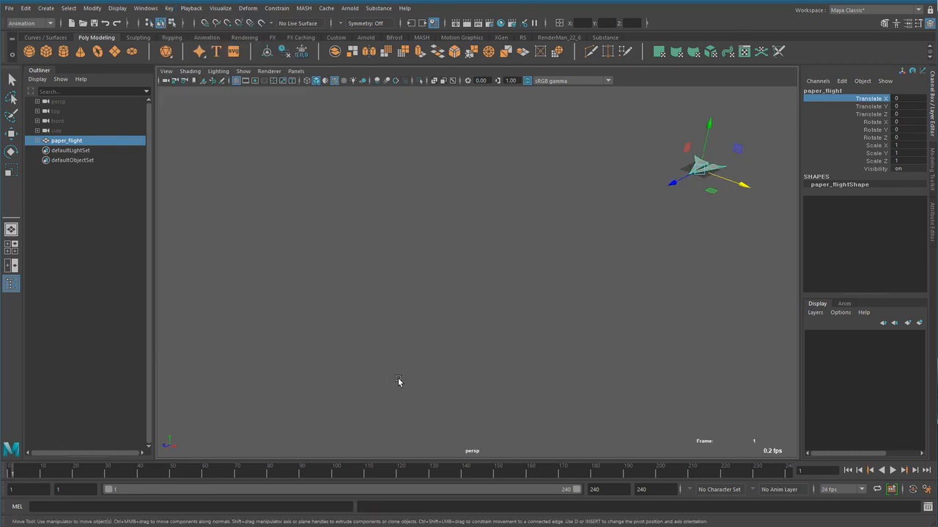
{"action": "key", "text": "shift+w"}
{"action": "key", "text": "shift+e"}
At frame 100, move the plane to about 492 units along Z and rotate it to about -58 degrees in Z without keying
{"action": "key", "text": "alt+v"}
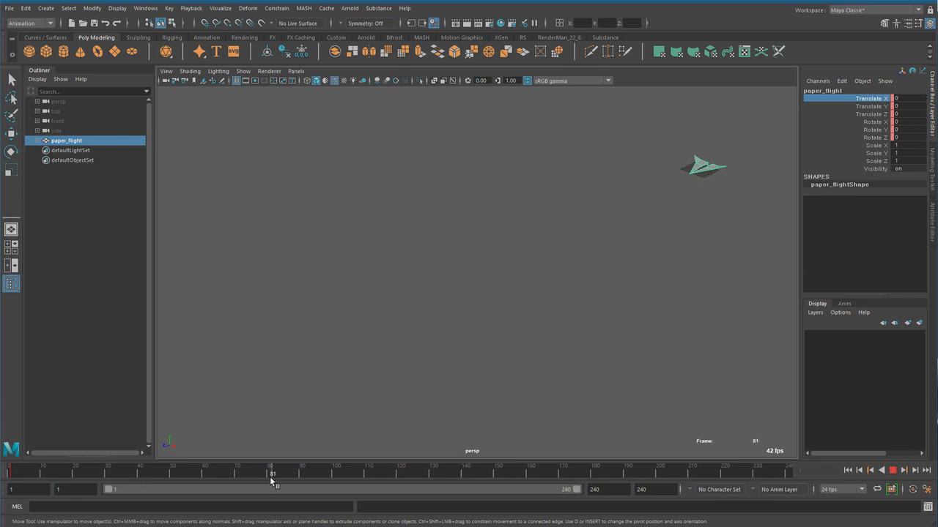
{"action": "mouse_move", "coordinate": [332, 476]}
{"action": "left_mouse_down"}
{"action": "mouse_move", "coordinate": [264, 475]}
{"action": "mouse_move", "coordinate": [334, 478]}
{"action": "left_mouse_up"}
{"action": "left_click", "coordinate": [816, 473]}
{"action": "type", "text": "80"}
{"action": "key", "text": "Return"}
{"action": "type", "text": "100"}
{"action": "key", "text": "Return"}
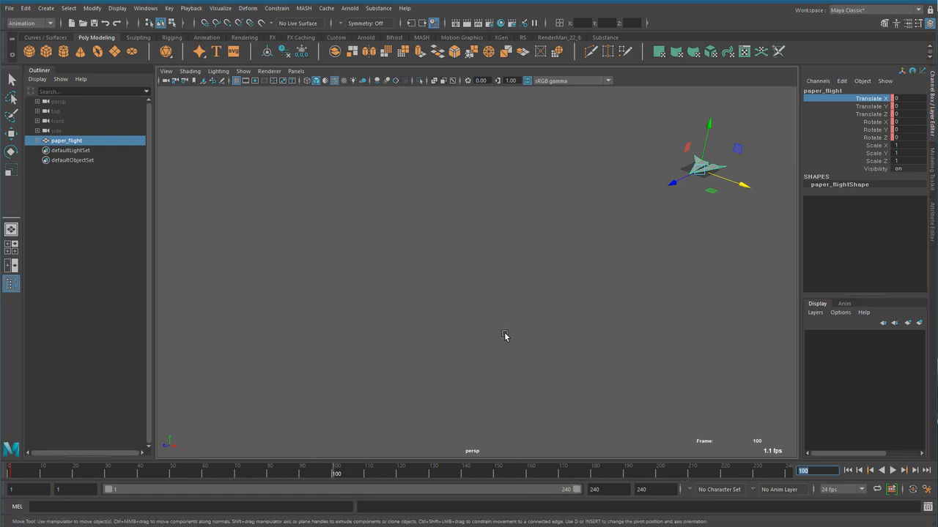
{"action": "left_click_drag", "start_coordinate": [674, 183], "coordinate": [192, 457]}
{"action": "right_click_drag", "start_coordinate": [496, 374], "coordinate": [427, 363], "text": "alt"}
{"action": "left_click_drag", "start_coordinate": [352, 331], "coordinate": [279, 373]}
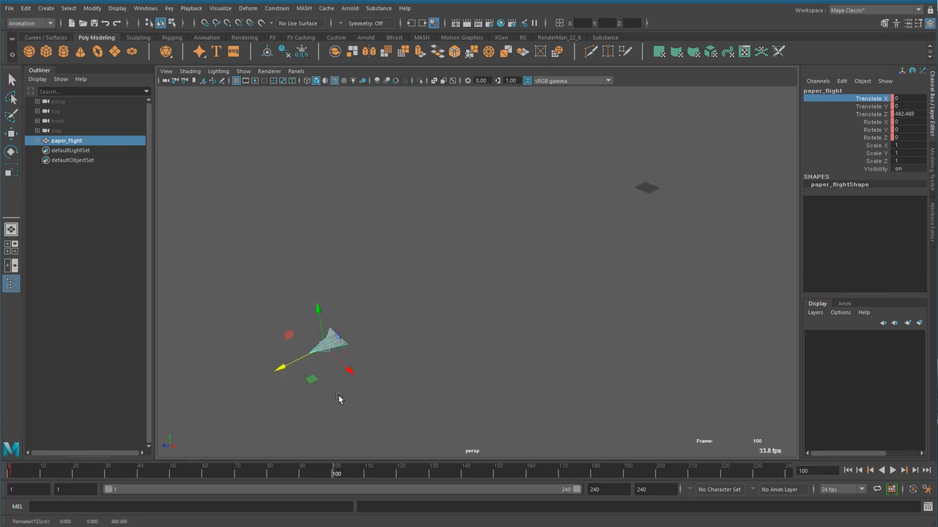
{"action": "key", "text": "e"}
{"action": "mouse_move", "coordinate": [350, 392]}
{"action": "left_mouse_down"}
{"action": "mouse_move", "coordinate": [353, 363]}
{"action": "mouse_move", "coordinate": [338, 355]}
{"action": "mouse_move", "coordinate": [349, 375]}
{"action": "left_mouse_up"}
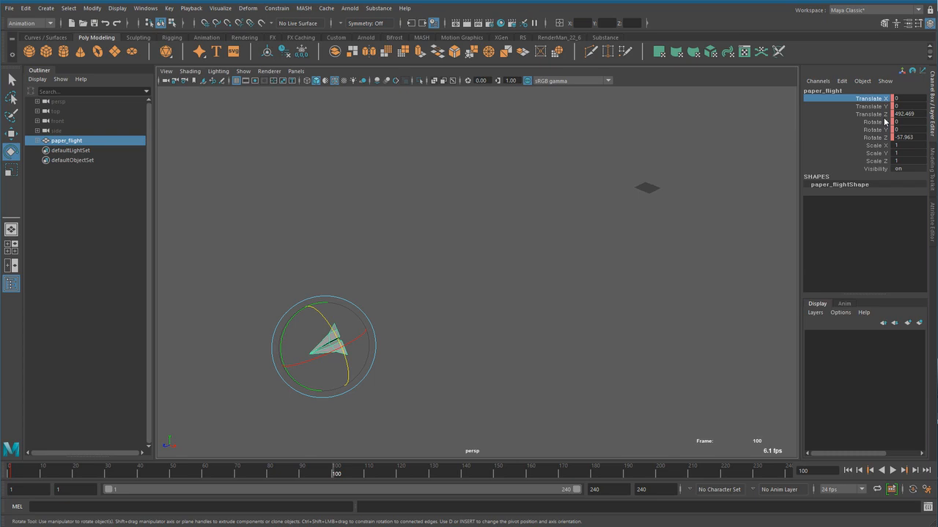
Turn on automatic keyframing and, at frame 100, move the plane forward to about 549 units along Z
{"action": "left_click", "coordinate": [913, 491]}
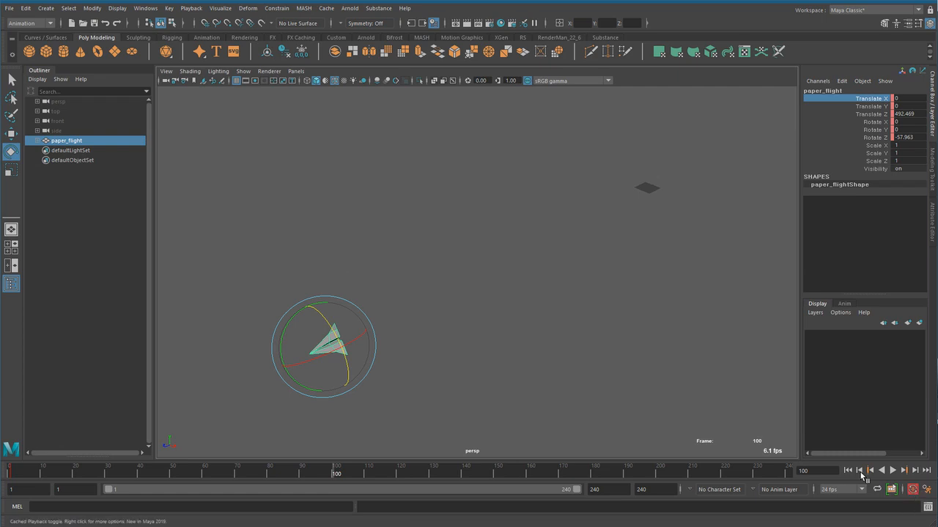
{"action": "left_click_drag", "start_coordinate": [136, 473], "coordinate": [330, 477]}
{"action": "type", "text": "100"}
{"action": "key", "text": "Return"}
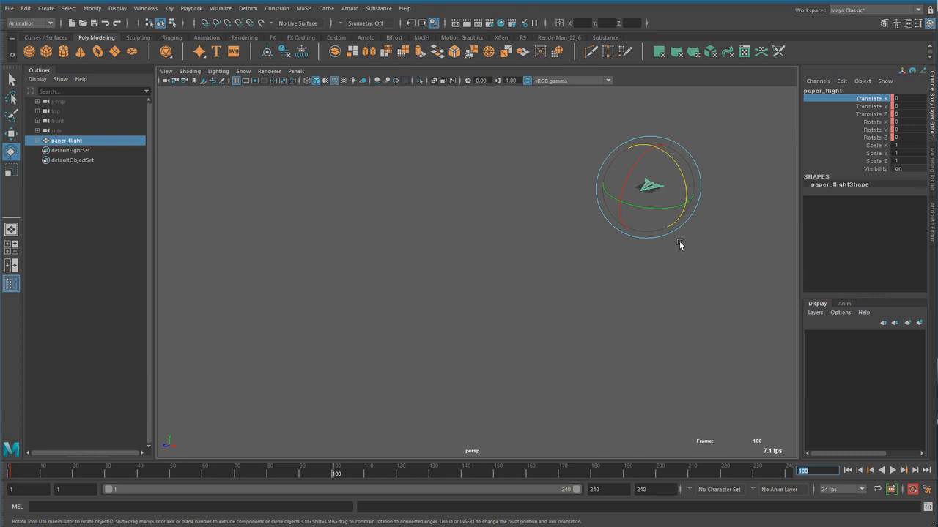
{"action": "key", "text": "w"}
{"action": "left_click_drag", "start_coordinate": [632, 199], "coordinate": [221, 400]}
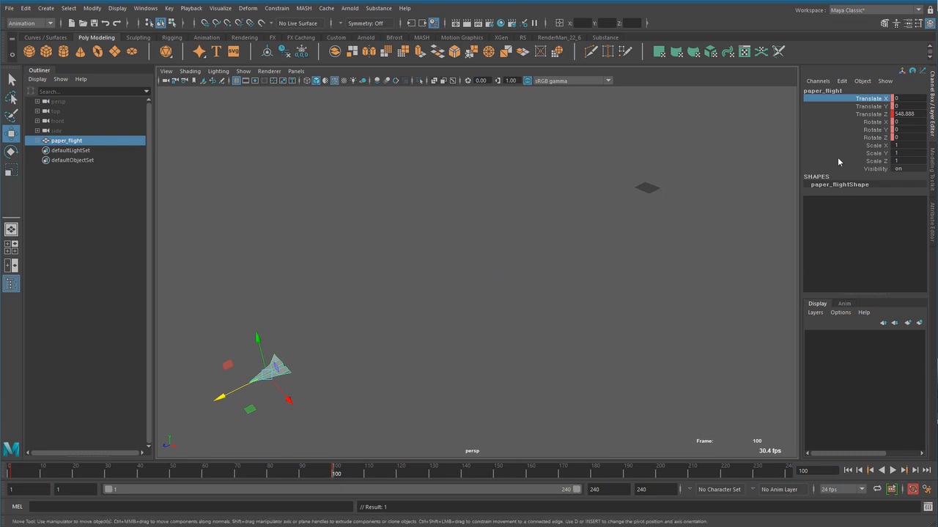
Rotate the plane to about -65 degrees in Z at frame 100, and raise it to about 36 units in Y at frame 50
{"action": "key", "text": "e"}
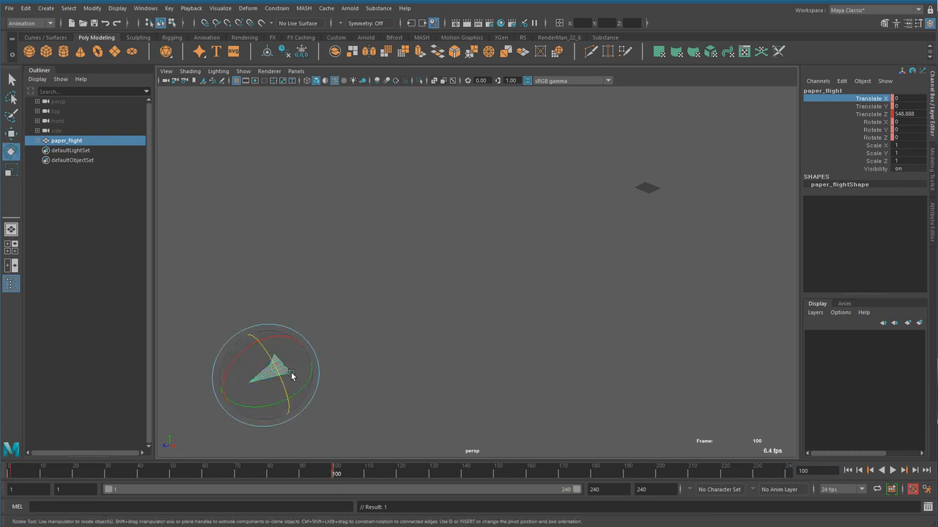
{"action": "left_click_drag", "start_coordinate": [270, 362], "coordinate": [280, 410]}
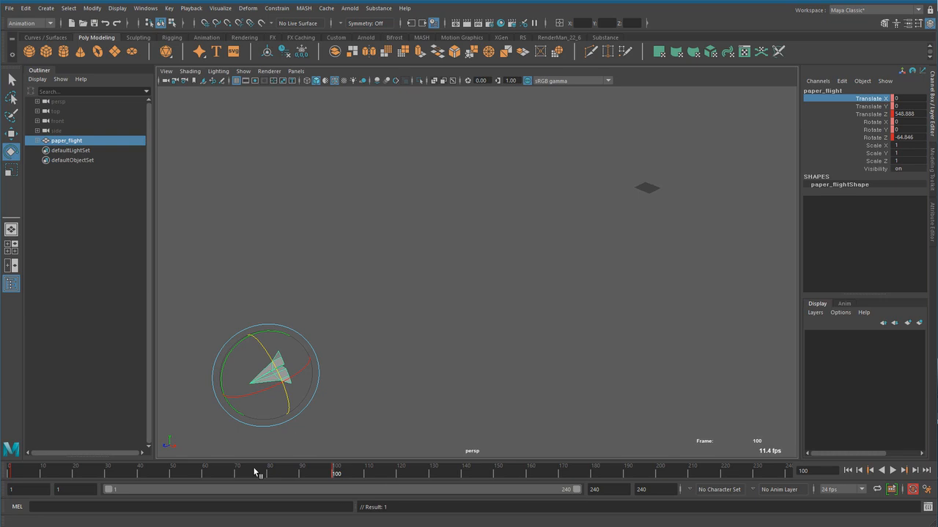
{"action": "left_click_drag", "start_coordinate": [328, 474], "coordinate": [174, 480]}
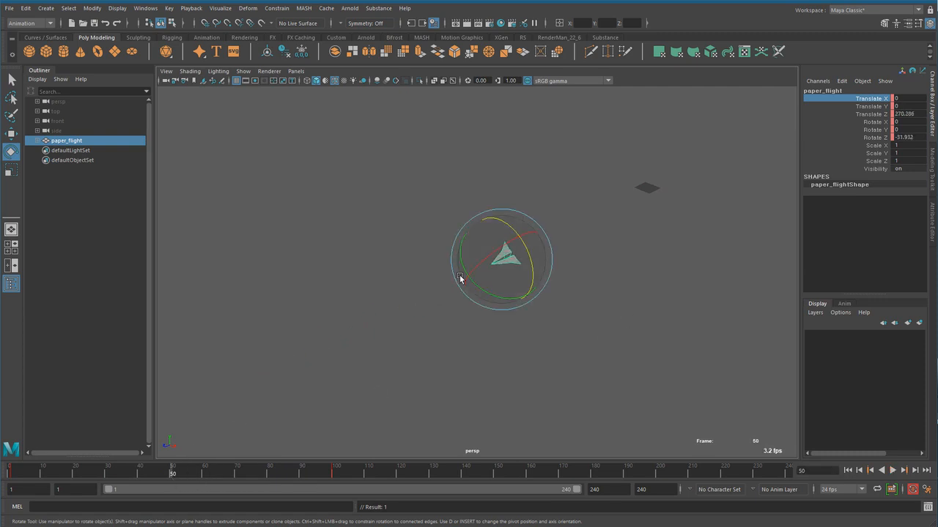
{"action": "key", "text": "w"}
{"action": "left_click_drag", "start_coordinate": [502, 234], "coordinate": [503, 208]}
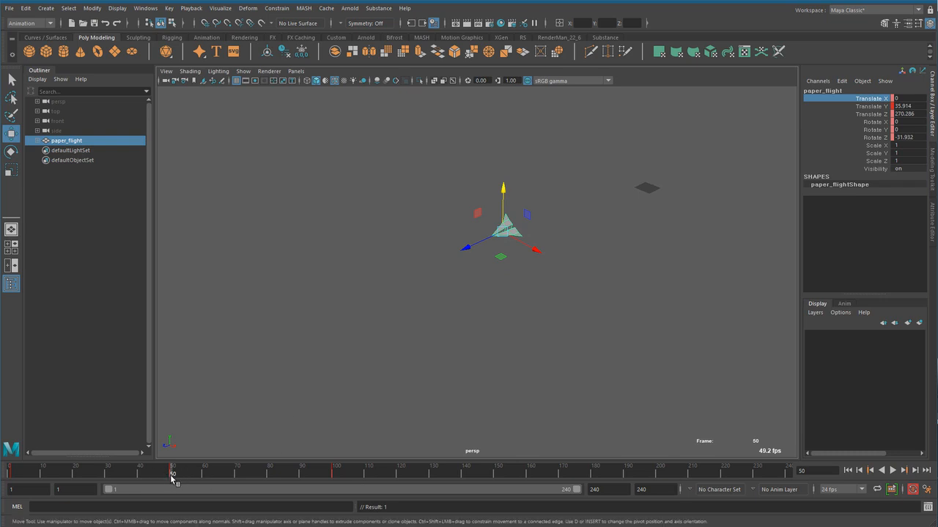
Lower the plane to about 7 units in Y at frame 77, and set its height to about 22 units at frame 23
{"action": "left_click_drag", "start_coordinate": [194, 472], "coordinate": [273, 467]}
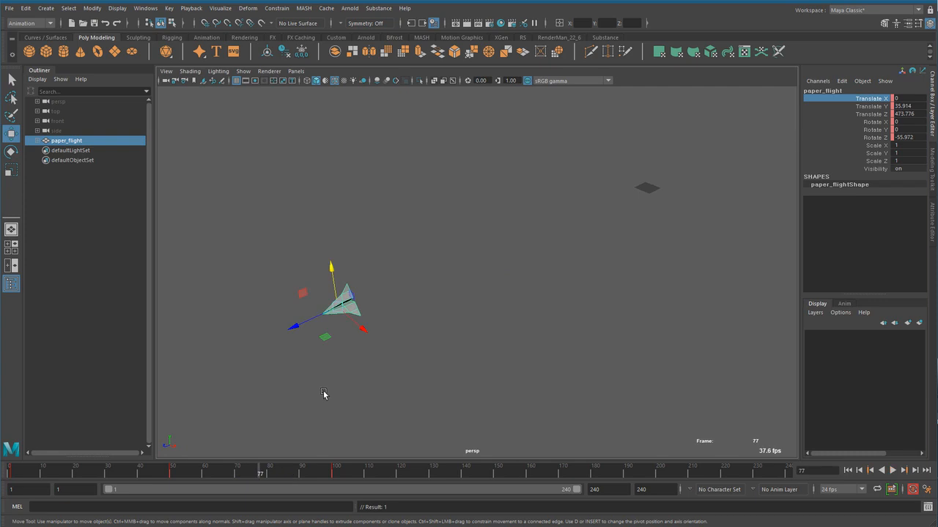
{"action": "left_click_drag", "start_coordinate": [331, 268], "coordinate": [335, 294]}
{"action": "left_click_drag", "start_coordinate": [259, 471], "coordinate": [84, 473]}
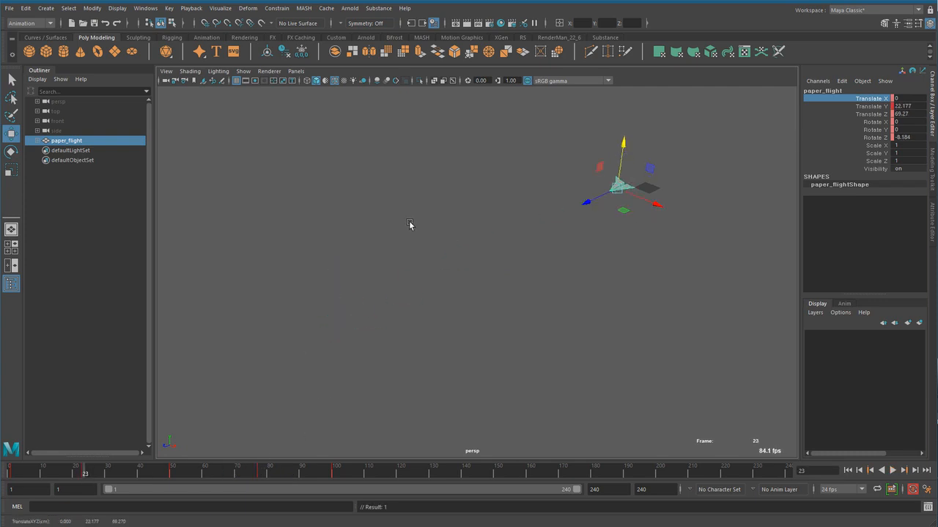
Shift the plane to about -155 units in X at frame 1 and to about 8 units in X at frame 100
{"action": "mouse_move", "coordinate": [16, 473]}
{"action": "left_mouse_down"}
{"action": "mouse_move", "coordinate": [36, 477]}
{"action": "mouse_move", "coordinate": [11, 476]}
{"action": "left_mouse_up"}
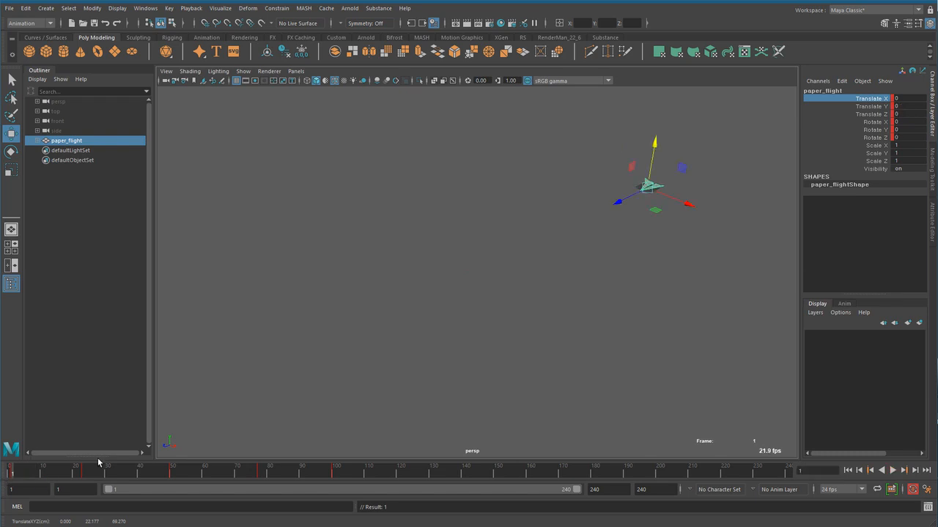
{"action": "left_click_drag", "start_coordinate": [694, 206], "coordinate": [605, 171]}
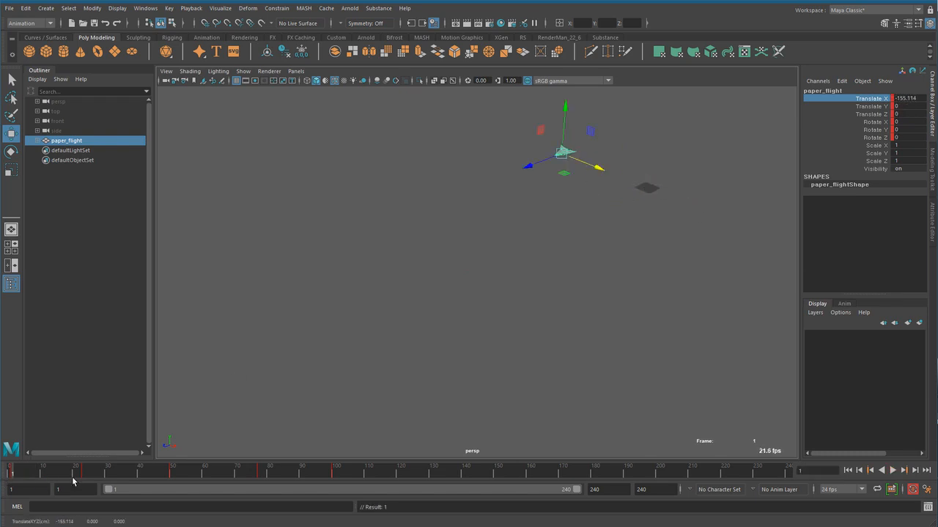
{"action": "key", "text": "alt+v"}
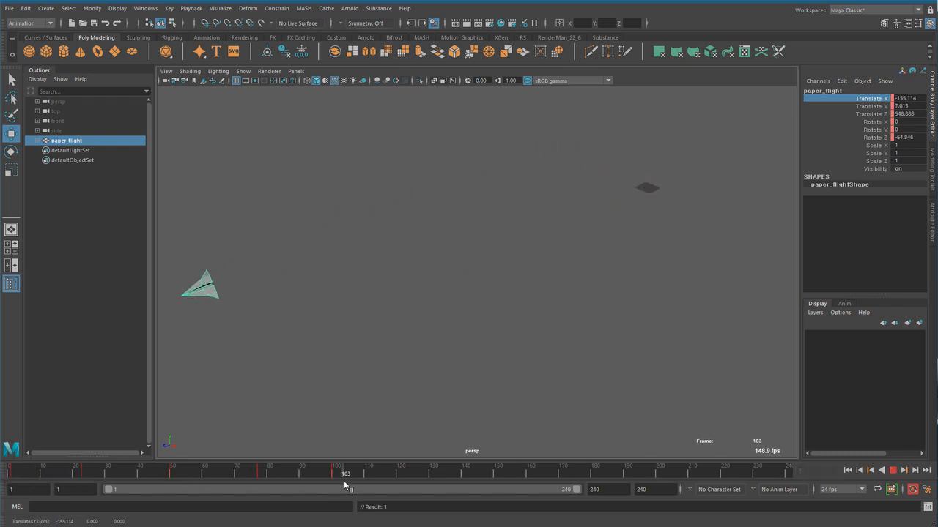
{"action": "left_click", "coordinate": [333, 481]}
{"action": "left_click_drag", "start_coordinate": [222, 325], "coordinate": [294, 409]}
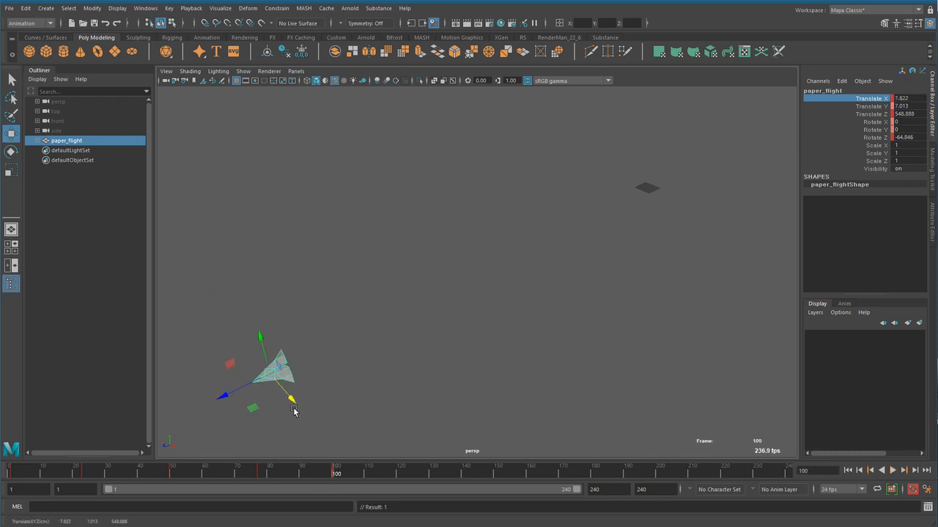
At frame 1, shift the plane to about -90 units in X and preview the motion
{"action": "left_click_drag", "start_coordinate": [337, 475], "coordinate": [2, 492]}
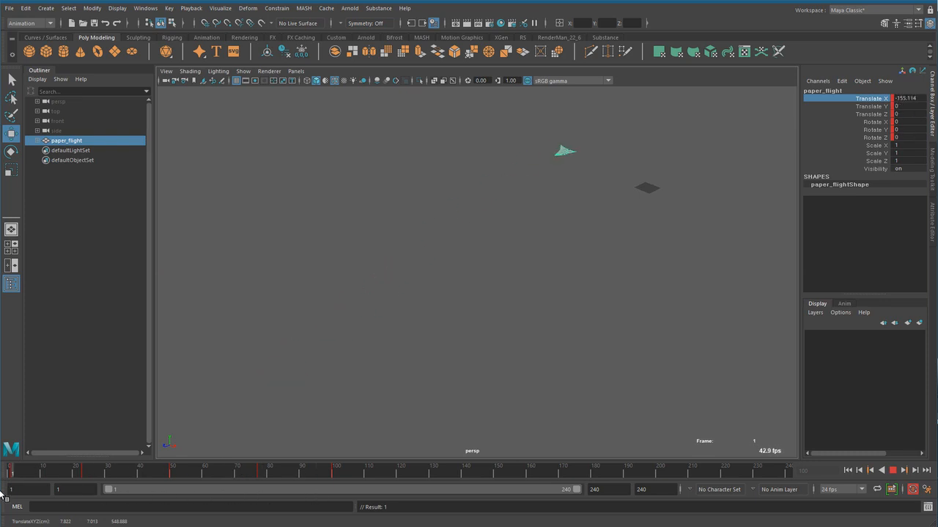
{"action": "left_click_drag", "start_coordinate": [589, 167], "coordinate": [630, 183]}
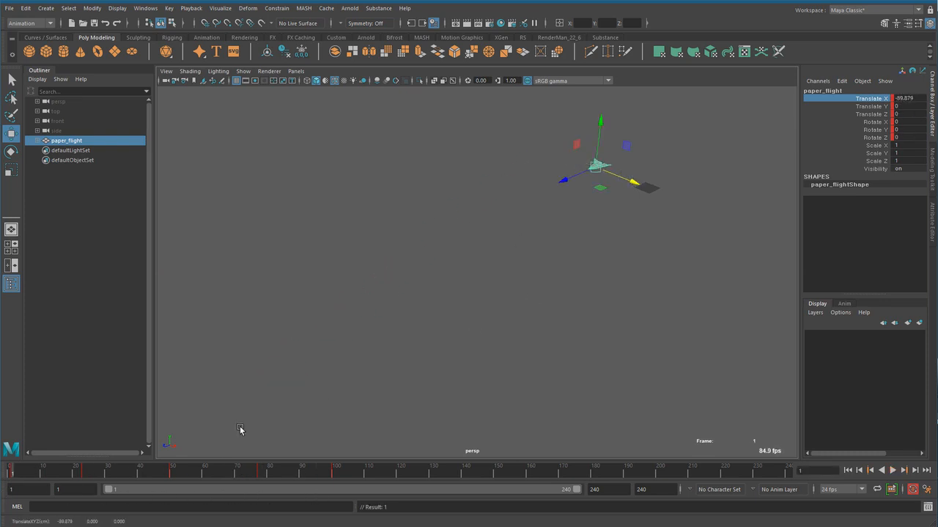
{"action": "key", "text": "alt+v"}
Rotate the plane about Z at frame 88, and tilt it to about 67 degrees in Z at frame 34
{"action": "left_click_drag", "start_coordinate": [4, 474], "coordinate": [296, 479]}
{"action": "key", "text": "w"}
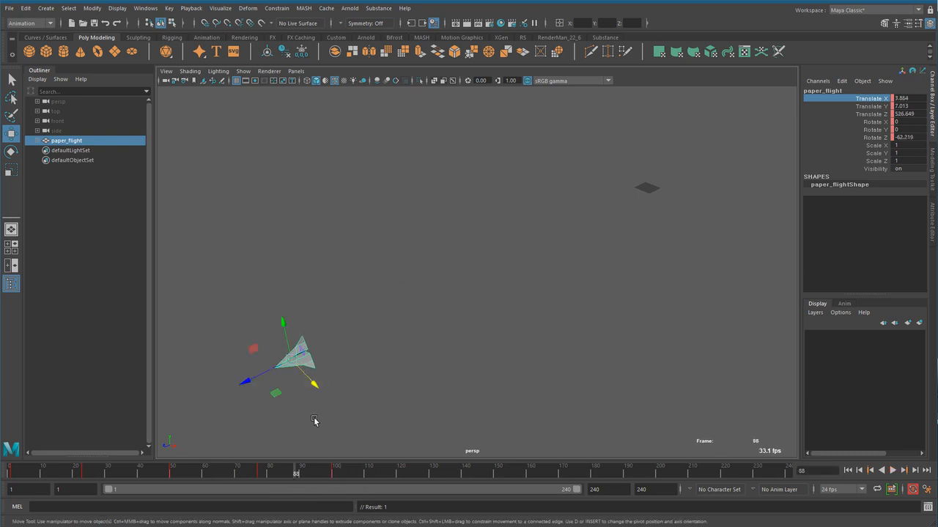
{"action": "key", "text": "e"}
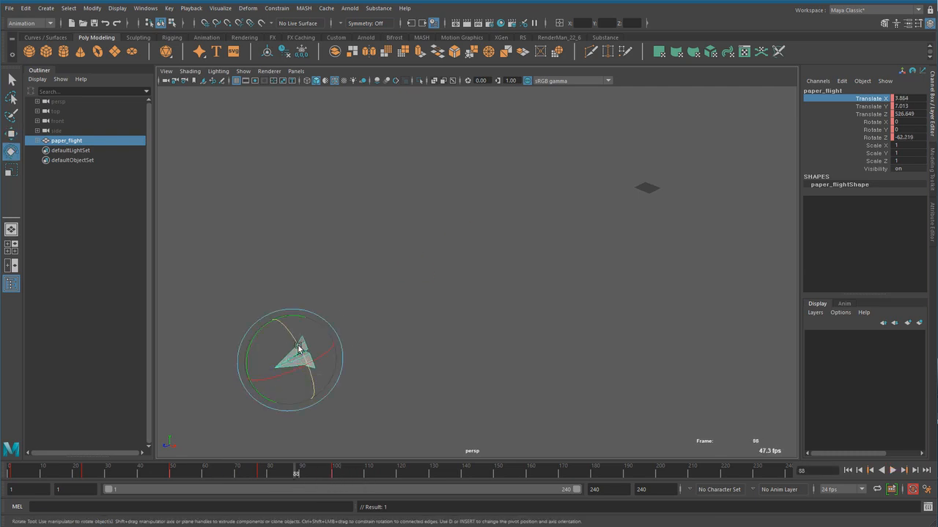
{"action": "left_click_drag", "start_coordinate": [298, 474], "coordinate": [95, 485]}
{"action": "key", "text": "Escape"}
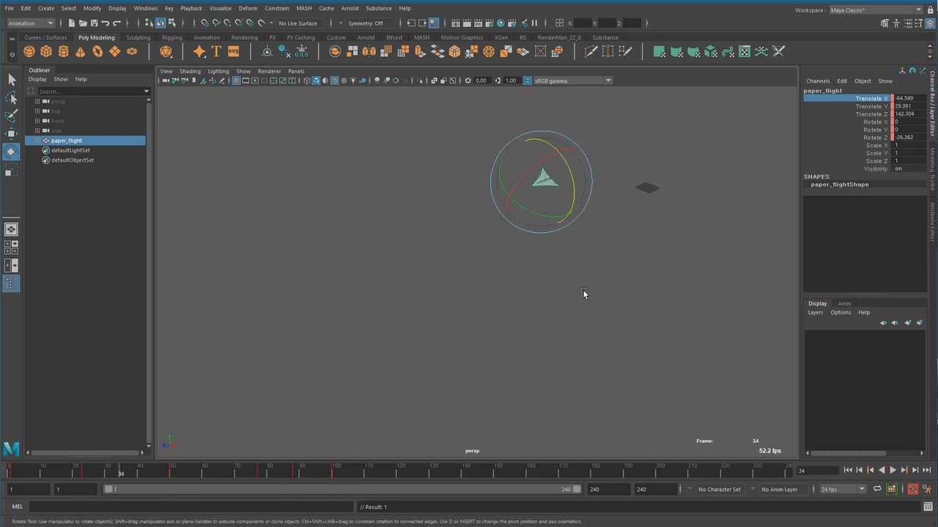
{"action": "left_click_drag", "start_coordinate": [597, 205], "coordinate": [501, 147]}
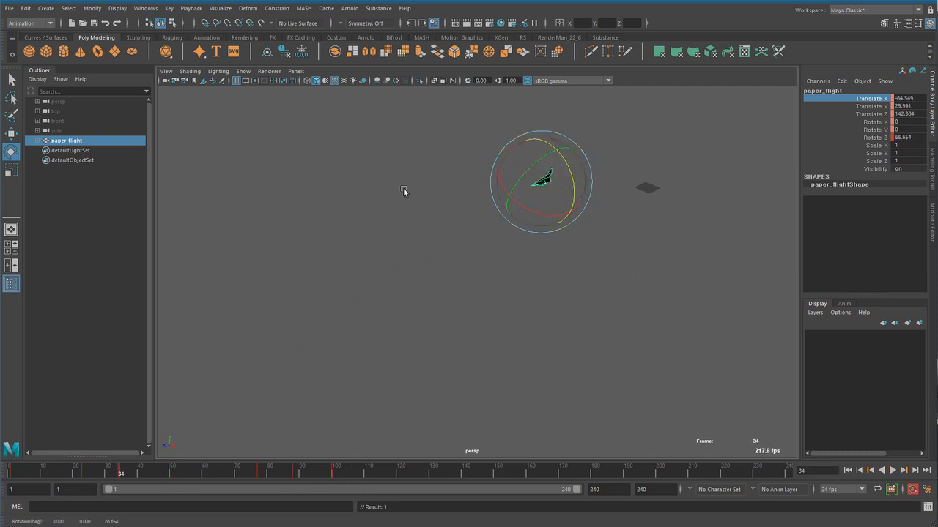
Play the animation from the first frame several times and scrub through it to review the plane's flight
{"action": "key", "text": "alt+v"}
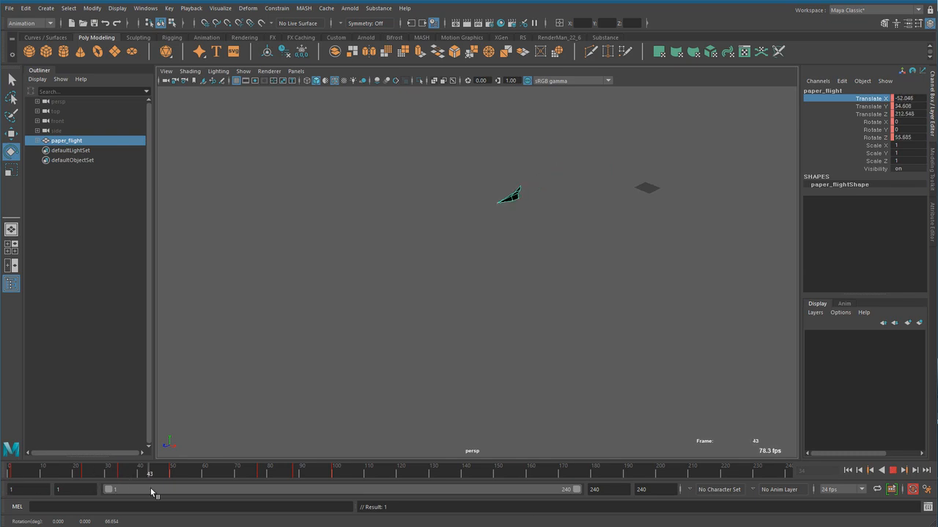
{"action": "left_click_drag", "start_coordinate": [252, 493], "coordinate": [9, 493]}
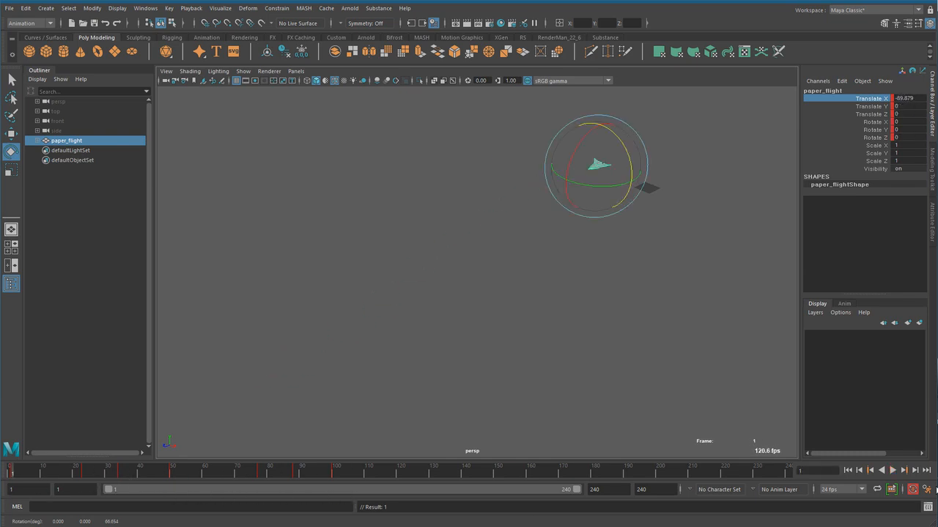
{"action": "left_click", "coordinate": [893, 474]}
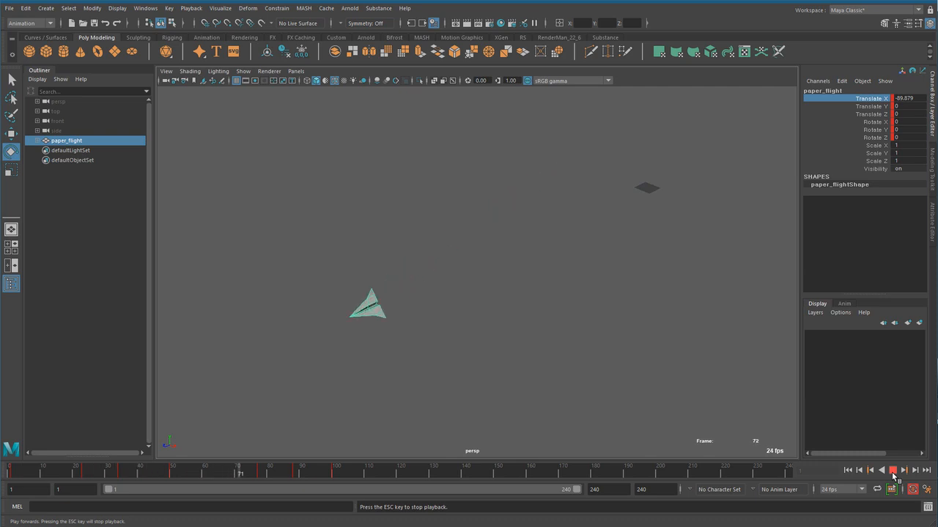
{"action": "left_click", "coordinate": [893, 472]}
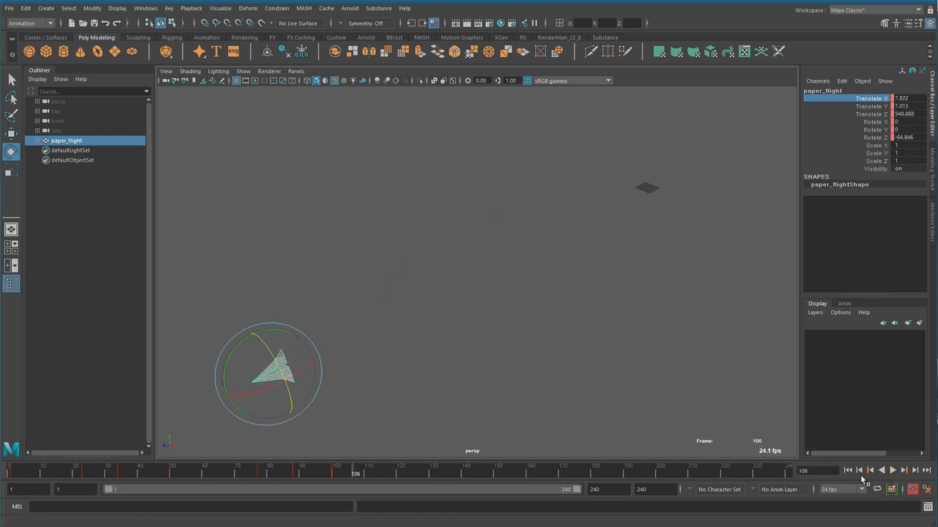
{"action": "left_click", "coordinate": [848, 471]}
{"action": "left_click", "coordinate": [893, 471]}
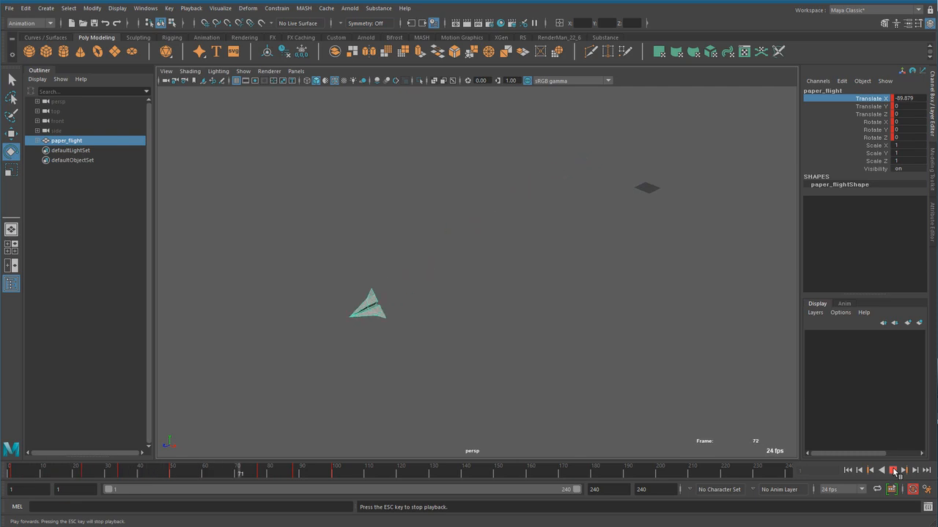
{"action": "left_click", "coordinate": [893, 471]}
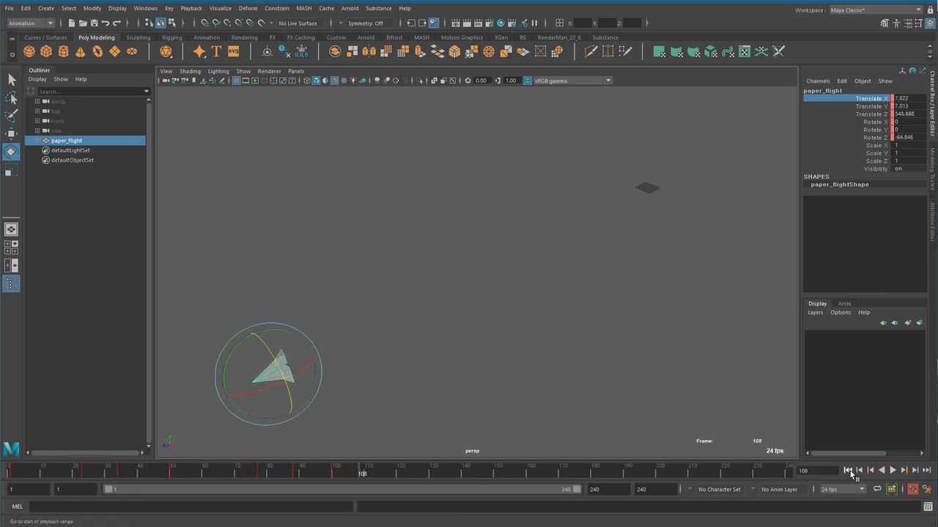
{"action": "left_click", "coordinate": [848, 470]}
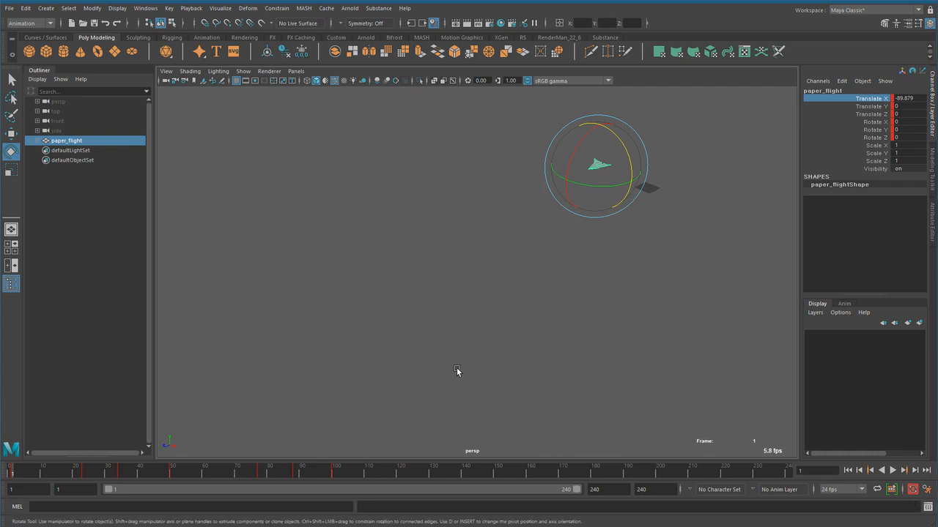
{"action": "left_click", "coordinate": [893, 473]}
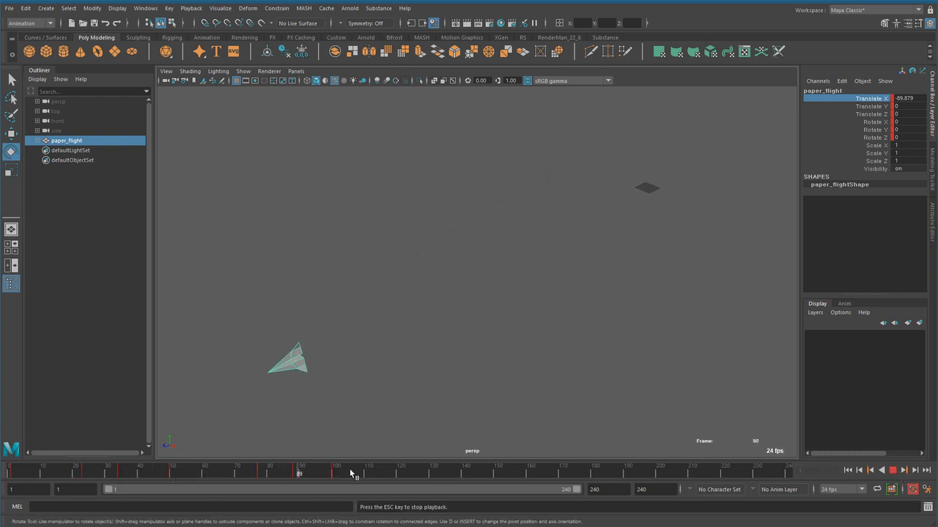
{"action": "left_click", "coordinate": [892, 473]}
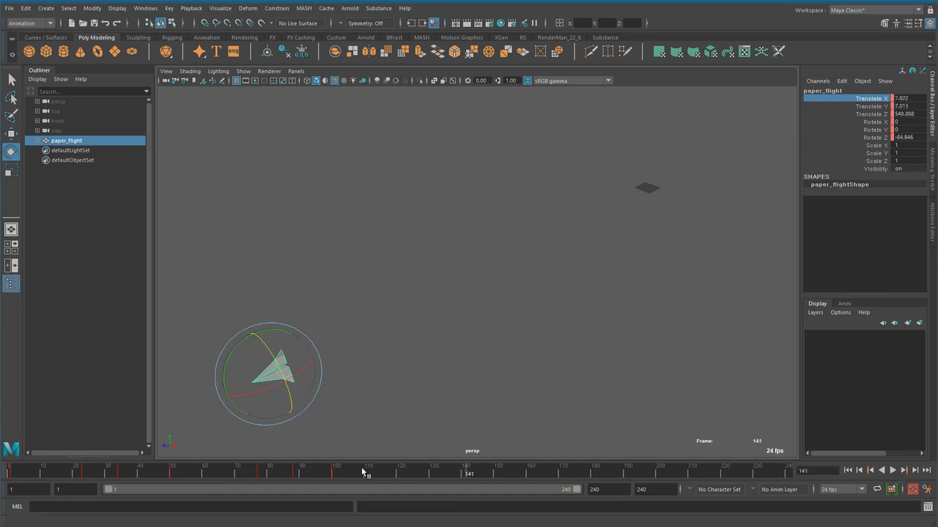
{"action": "left_click_drag", "start_coordinate": [351, 472], "coordinate": [42, 472]}
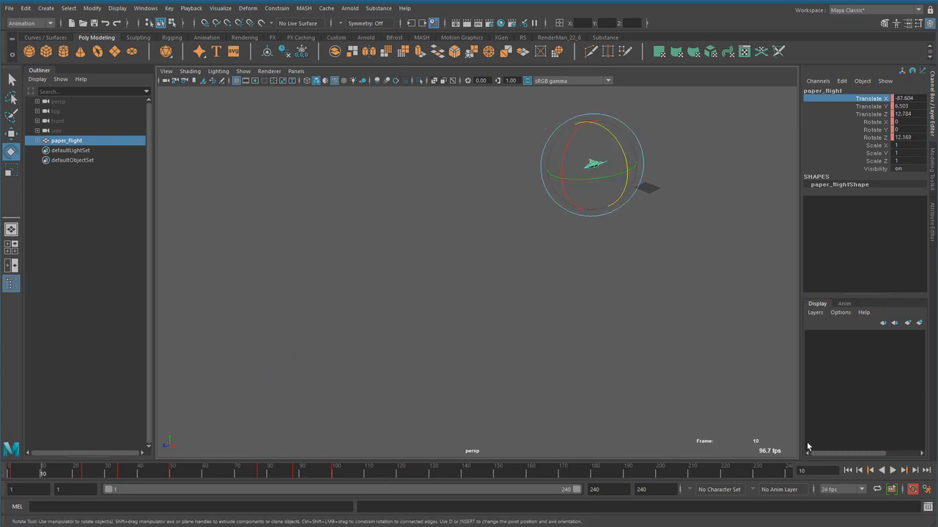
Open the preferences and examine the time unit choices among the general working units
{"action": "left_click", "coordinate": [862, 491]}
{"action": "left_click", "coordinate": [848, 482]}
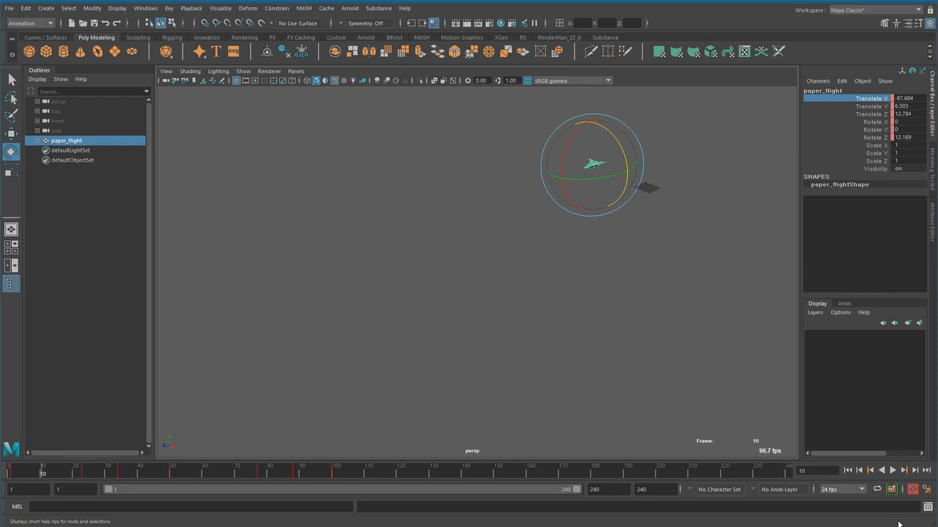
{"action": "left_click", "coordinate": [895, 464]}
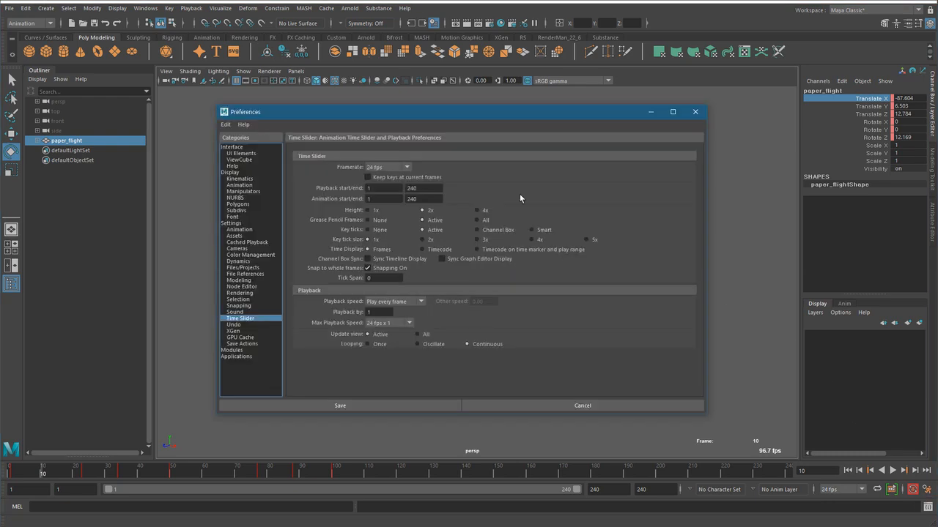
{"action": "left_click_drag", "start_coordinate": [485, 112], "coordinate": [619, 122]}
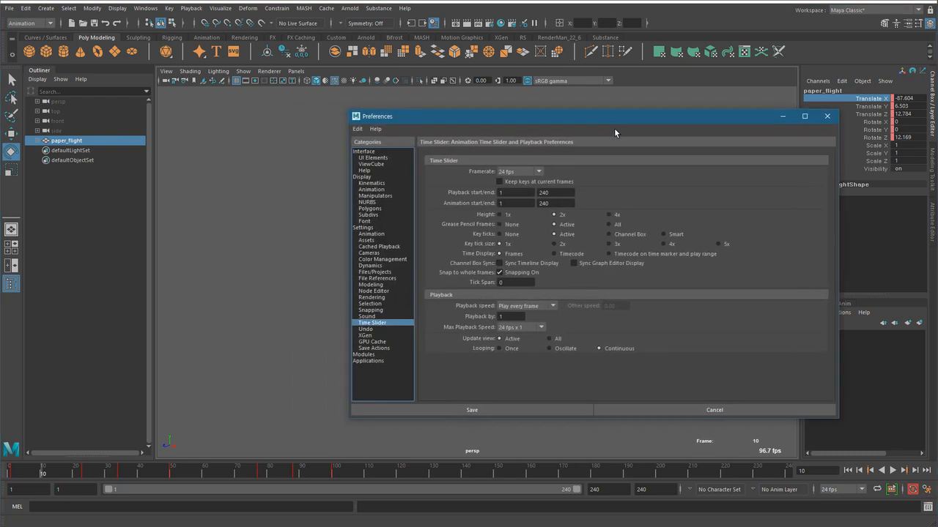
{"action": "left_click", "coordinate": [364, 228]}
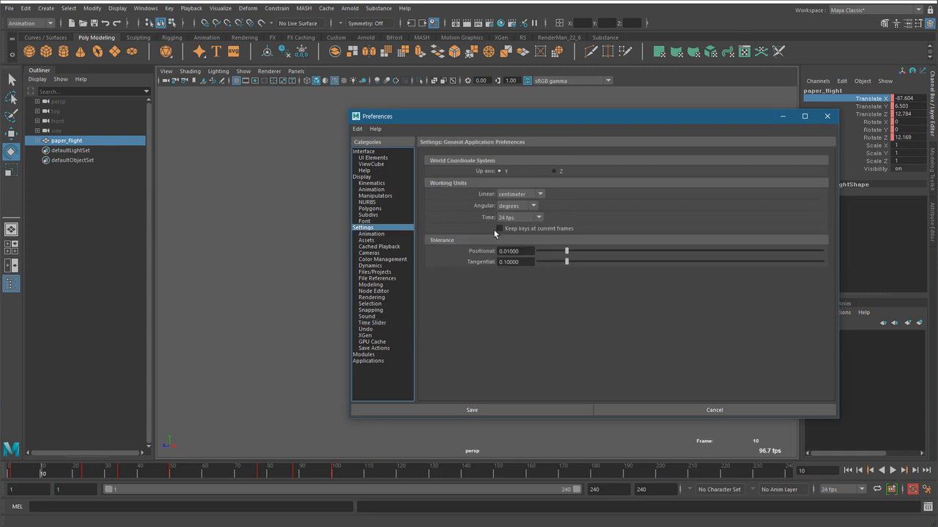
{"action": "left_click", "coordinate": [538, 217]}
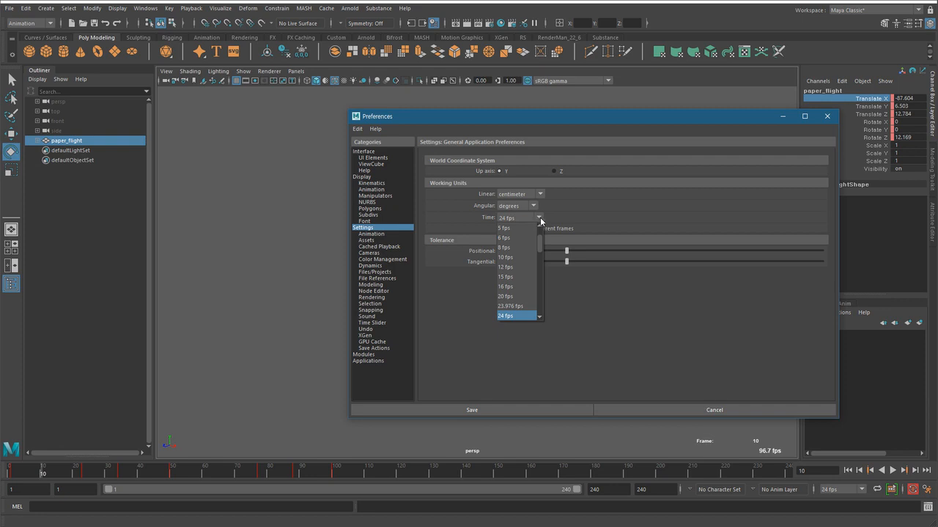
Switch the scene's frame rate to 16 fps and set it back to 24 fps
{"action": "left_click", "coordinate": [857, 490]}
{"action": "left_click", "coordinate": [854, 490]}
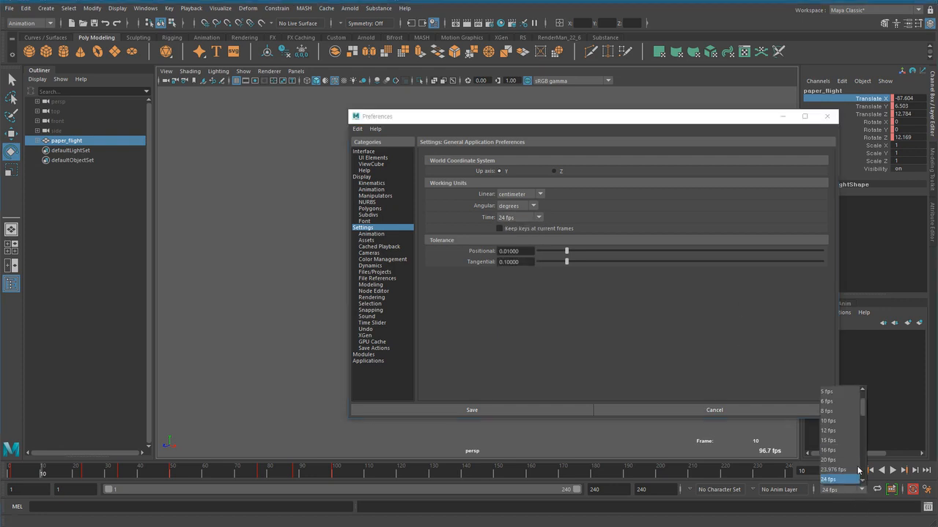
{"action": "left_click", "coordinate": [835, 450]}
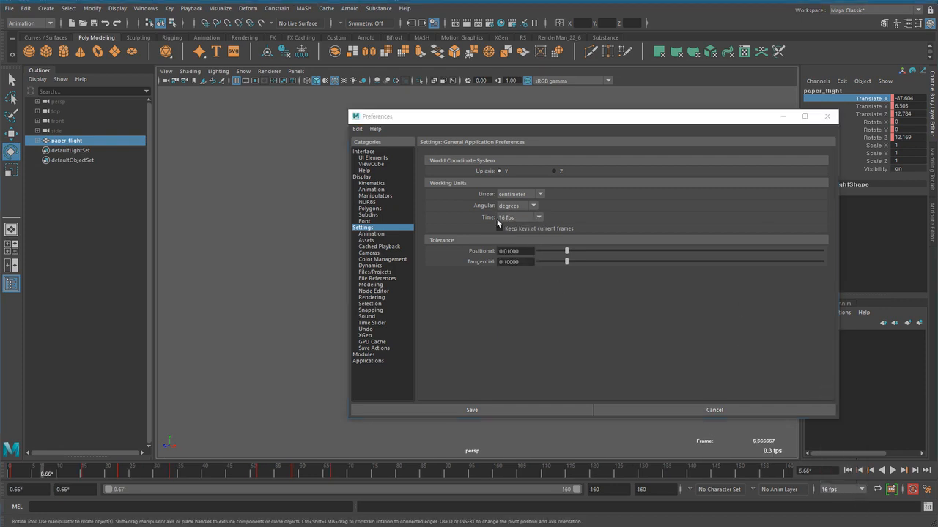
{"action": "left_click", "coordinate": [848, 490]}
{"action": "left_click", "coordinate": [849, 482]}
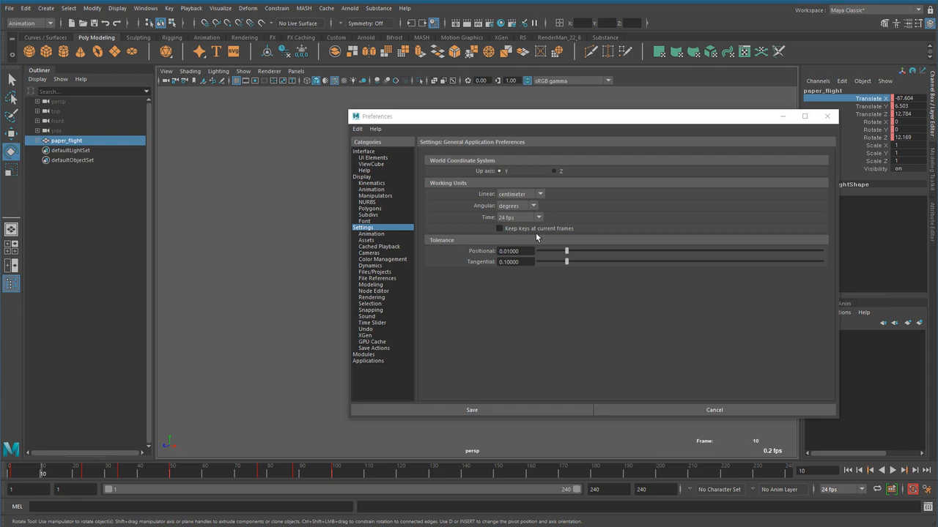
{"action": "left_click", "coordinate": [515, 352]}
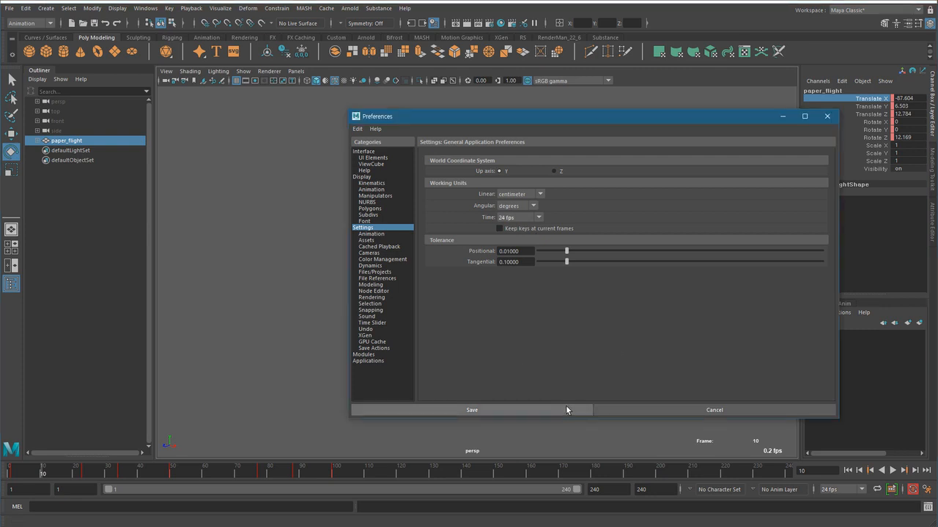
Save the preferences, then deselect the paper plane and return to the Select tool
{"action": "left_click", "coordinate": [574, 409]}
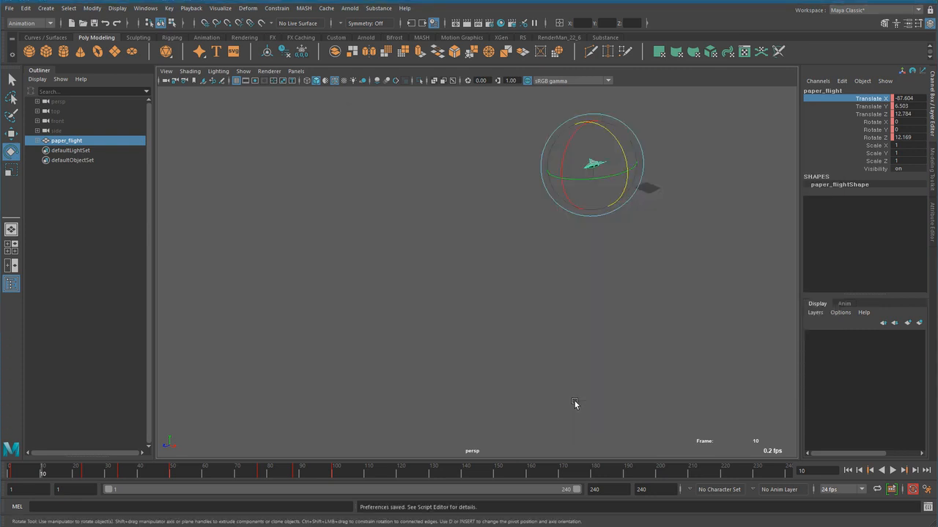
{"action": "left_click", "coordinate": [574, 401]}
{"action": "key", "text": "q"}
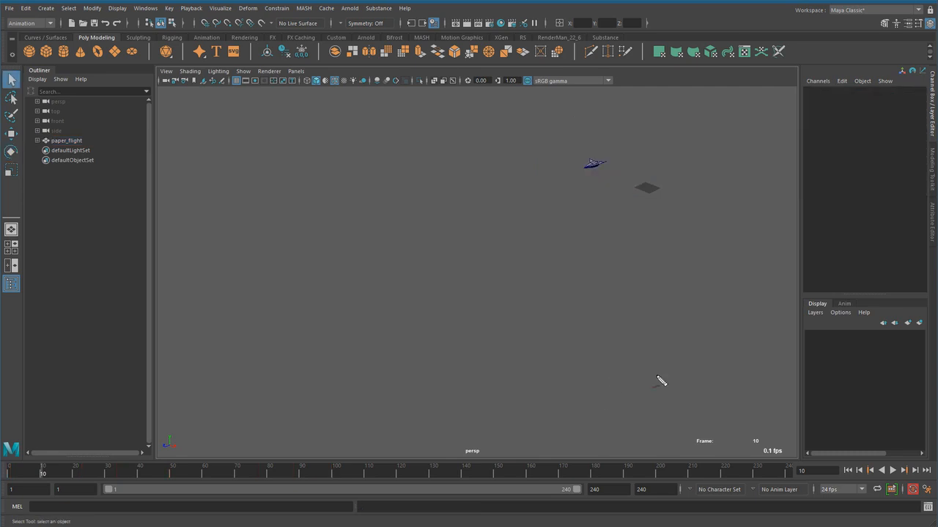
{"action": "left_click_drag", "start_coordinate": [564, 116], "coordinate": [554, 169]}
{"action": "left_click_drag", "start_coordinate": [523, 140], "coordinate": [577, 142]}
{"action": "left_click_drag", "start_coordinate": [580, 130], "coordinate": [591, 192]}
{"action": "mouse_move", "coordinate": [579, 133]}
{"action": "left_mouse_down"}
{"action": "mouse_move", "coordinate": [605, 163]}
{"action": "mouse_move", "coordinate": [658, 142]}
{"action": "mouse_move", "coordinate": [646, 168]}
{"action": "left_mouse_up"}
{"action": "mouse_move", "coordinate": [701, 120]}
{"action": "left_mouse_down"}
{"action": "mouse_move", "coordinate": [698, 149]}
{"action": "mouse_move", "coordinate": [704, 135]}
{"action": "left_mouse_up"}
{"action": "left_click_drag", "start_coordinate": [707, 137], "coordinate": [722, 138]}
{"action": "mouse_move", "coordinate": [734, 139]}
{"action": "left_mouse_down"}
{"action": "mouse_move", "coordinate": [757, 150]}
{"action": "mouse_move", "coordinate": [782, 140]}
{"action": "mouse_move", "coordinate": [822, 162]}
{"action": "left_mouse_up"}
{"action": "mouse_move", "coordinate": [821, 136]}
{"action": "left_mouse_down"}
{"action": "mouse_move", "coordinate": [821, 145]}
{"action": "mouse_move", "coordinate": [843, 135]}
{"action": "mouse_move", "coordinate": [850, 143]}
{"action": "left_mouse_up"}
{"action": "left_click_drag", "start_coordinate": [846, 134], "coordinate": [871, 129]}
{"action": "mouse_move", "coordinate": [727, 182]}
{"action": "left_mouse_down"}
{"action": "mouse_move", "coordinate": [708, 200]}
{"action": "mouse_move", "coordinate": [774, 198]}
{"action": "left_mouse_up"}
{"action": "left_click_drag", "start_coordinate": [787, 192], "coordinate": [860, 195]}
{"action": "left_click", "coordinate": [881, 197]}
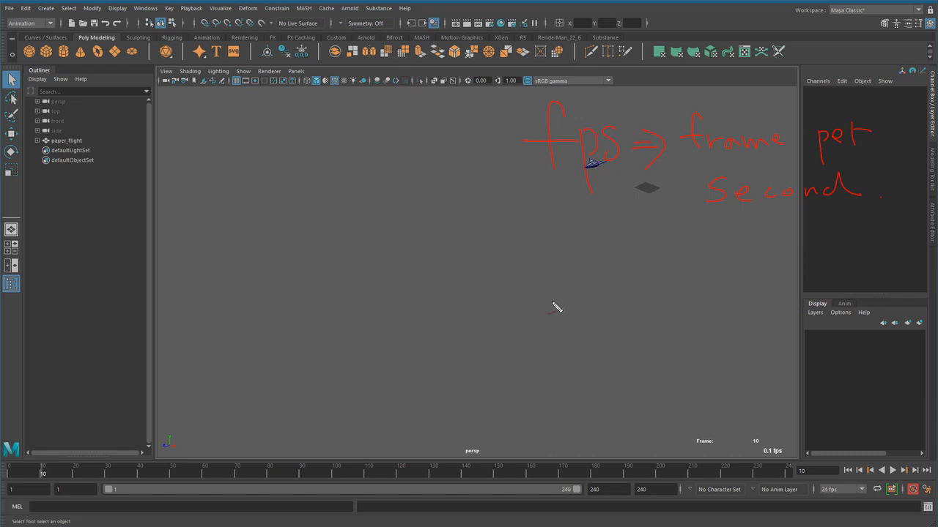
{"action": "left_click_drag", "start_coordinate": [570, 253], "coordinate": [573, 282]}
{"action": "left_click_drag", "start_coordinate": [596, 245], "coordinate": [605, 256]}
{"action": "mouse_move", "coordinate": [600, 261]}
{"action": "left_mouse_down"}
{"action": "mouse_move", "coordinate": [600, 273]}
{"action": "mouse_move", "coordinate": [618, 275]}
{"action": "left_mouse_up"}
{"action": "left_click_drag", "start_coordinate": [632, 237], "coordinate": [628, 244]}
{"action": "left_click_drag", "start_coordinate": [637, 237], "coordinate": [633, 244]}
{"action": "left_click_drag", "start_coordinate": [543, 238], "coordinate": [543, 248]}
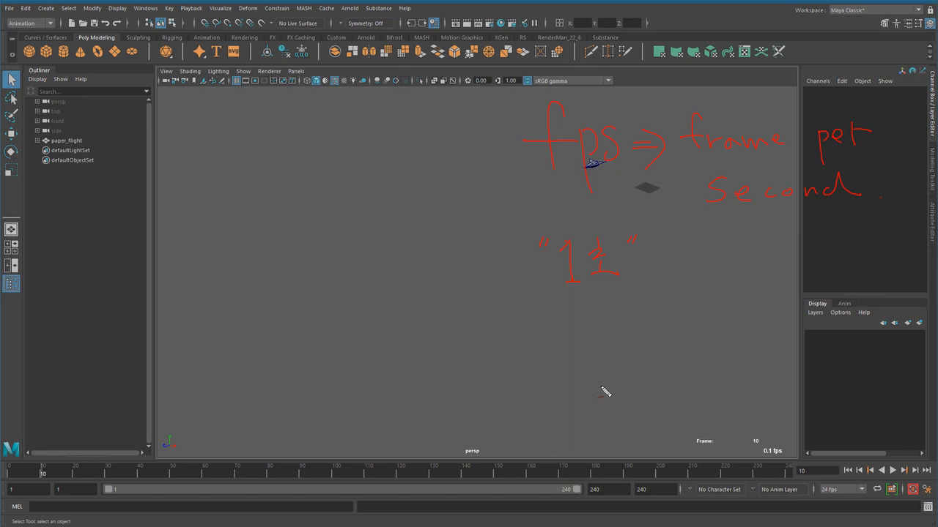
{"action": "mouse_move", "coordinate": [448, 366]}
{"action": "left_mouse_down"}
{"action": "mouse_move", "coordinate": [449, 382]}
{"action": "mouse_move", "coordinate": [705, 366]}
{"action": "mouse_move", "coordinate": [705, 379]}
{"action": "left_mouse_up"}
{"action": "mouse_move", "coordinate": [460, 409]}
{"action": "left_mouse_down"}
{"action": "mouse_move", "coordinate": [469, 419]}
{"action": "mouse_move", "coordinate": [581, 438]}
{"action": "mouse_move", "coordinate": [696, 399]}
{"action": "left_mouse_up"}
{"action": "mouse_move", "coordinate": [558, 446]}
{"action": "left_mouse_down"}
{"action": "mouse_move", "coordinate": [558, 463]}
{"action": "mouse_move", "coordinate": [575, 447]}
{"action": "left_mouse_up"}
{"action": "left_click_drag", "start_coordinate": [569, 449], "coordinate": [581, 455]}
{"action": "left_click_drag", "start_coordinate": [575, 455], "coordinate": [592, 464]}
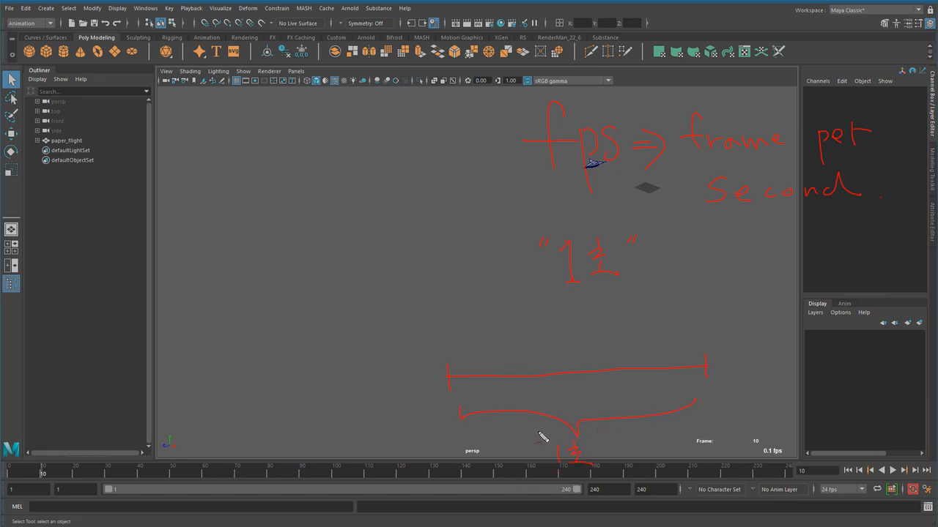
{"action": "left_click_drag", "start_coordinate": [571, 364], "coordinate": [571, 378]}
{"action": "left_click_drag", "start_coordinate": [506, 367], "coordinate": [506, 381]}
{"action": "left_click_drag", "start_coordinate": [647, 361], "coordinate": [647, 379]}
{"action": "left_click_drag", "start_coordinate": [461, 369], "coordinate": [687, 370]}
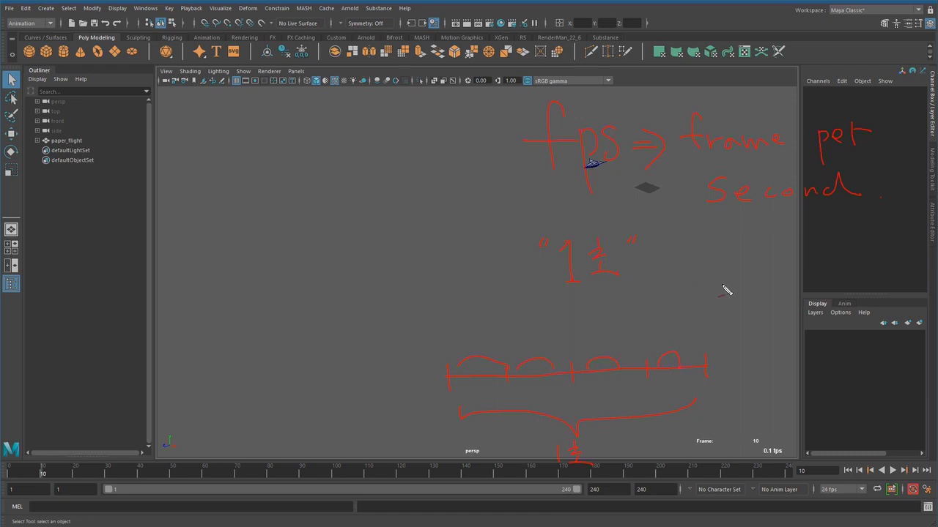
{"action": "mouse_move", "coordinate": [721, 255]}
{"action": "left_mouse_down"}
{"action": "mouse_move", "coordinate": [708, 269]}
{"action": "mouse_move", "coordinate": [737, 269]}
{"action": "left_mouse_up"}
{"action": "left_click_drag", "start_coordinate": [722, 254], "coordinate": [725, 283]}
{"action": "left_click_drag", "start_coordinate": [746, 243], "coordinate": [743, 249]}
{"action": "left_click_drag", "start_coordinate": [751, 243], "coordinate": [698, 258]}
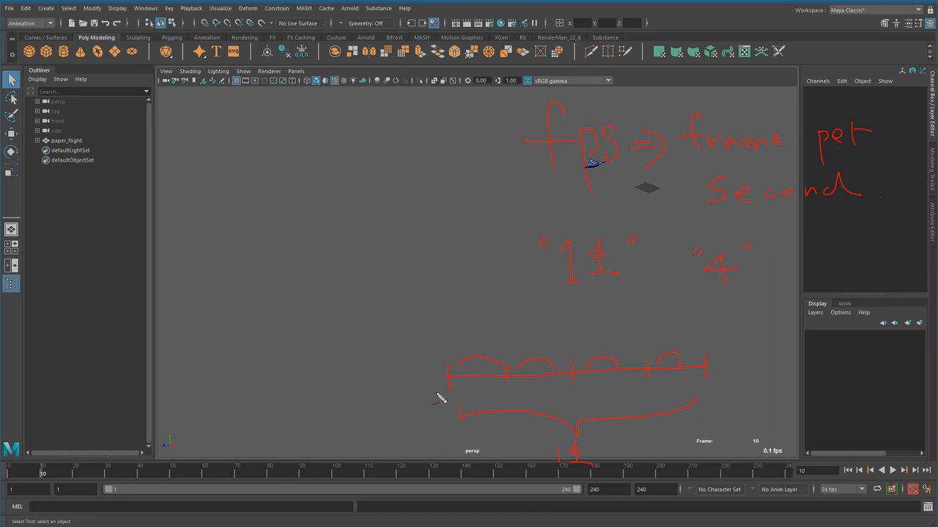
{"action": "left_click_drag", "start_coordinate": [833, 476], "coordinate": [815, 501]}
{"action": "mouse_move", "coordinate": [754, 304]}
{"action": "left_mouse_down"}
{"action": "mouse_move", "coordinate": [769, 310]}
{"action": "mouse_move", "coordinate": [789, 293]}
{"action": "mouse_move", "coordinate": [747, 299]}
{"action": "left_mouse_up"}
{"action": "mouse_move", "coordinate": [750, 329]}
{"action": "left_mouse_down"}
{"action": "mouse_move", "coordinate": [780, 352]}
{"action": "mouse_move", "coordinate": [810, 342]}
{"action": "left_mouse_up"}
{"action": "mouse_move", "coordinate": [573, 435]}
{"action": "left_mouse_down"}
{"action": "mouse_move", "coordinate": [544, 472]}
{"action": "mouse_move", "coordinate": [569, 435]}
{"action": "left_mouse_up"}
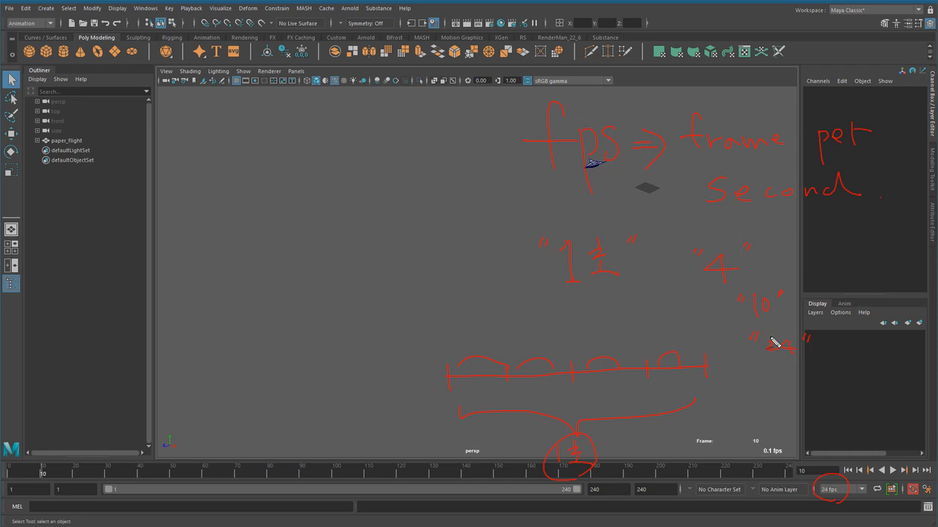
{"action": "key", "text": "Escape"}
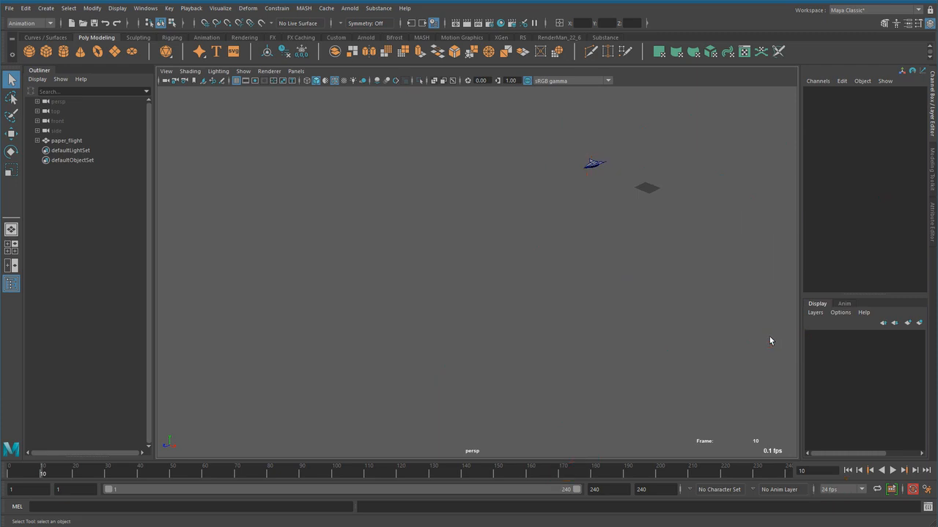
Play the plane's flight from the first frame at 24 fps and rewind it to the start
{"action": "left_click_drag", "start_coordinate": [39, 474], "coordinate": [11, 476]}
{"action": "left_click", "coordinate": [892, 471]}
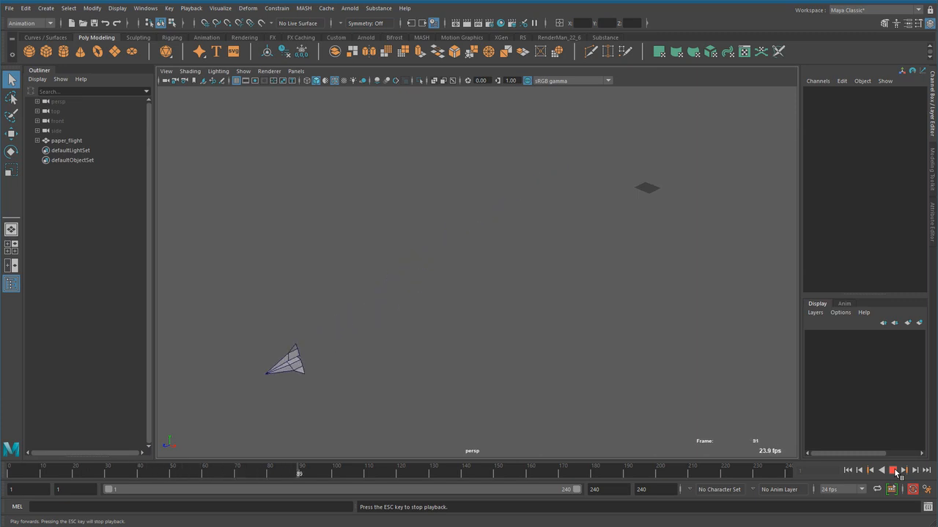
{"action": "left_click", "coordinate": [893, 471]}
{"action": "left_click", "coordinate": [848, 470]}
Set the scene's frame rate to 4 fps, play the flight at that rate and rewind it to the start
{"action": "left_click", "coordinate": [858, 490]}
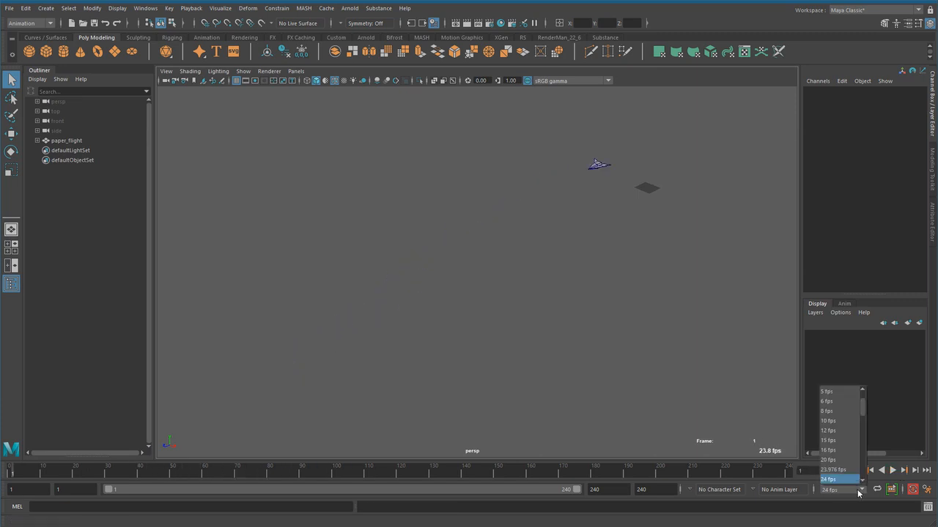
{"action": "scroll", "coordinate": [863, 403], "scroll_direction": "up", "scroll_amount": 1}
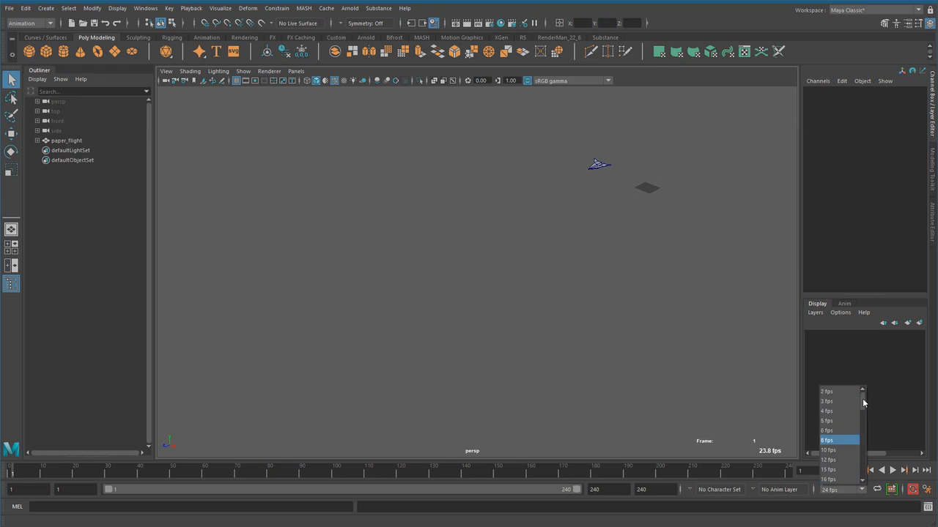
{"action": "left_click", "coordinate": [837, 411]}
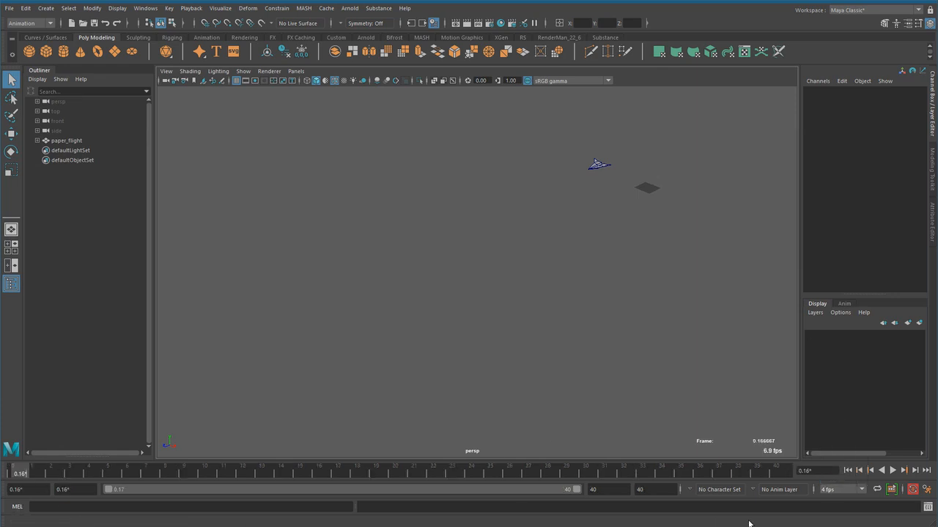
{"action": "left_click", "coordinate": [892, 471]}
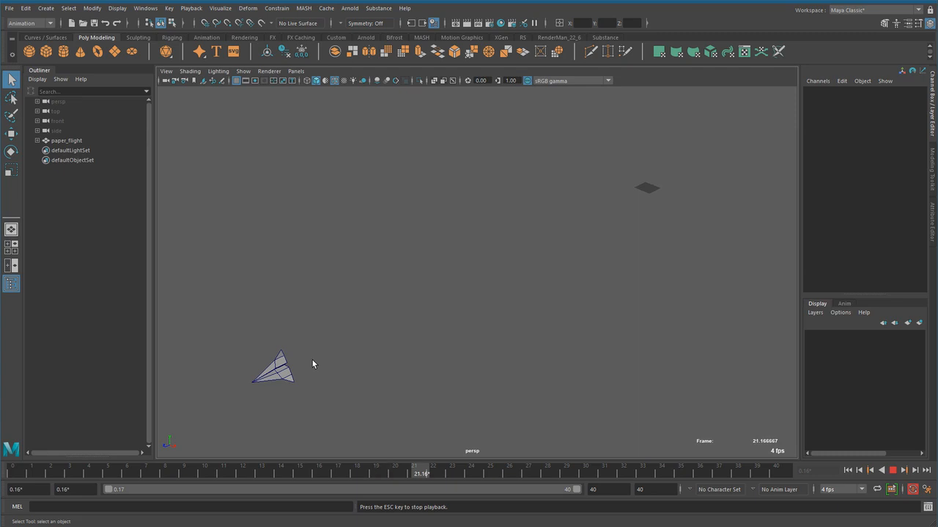
{"action": "left_click", "coordinate": [892, 471]}
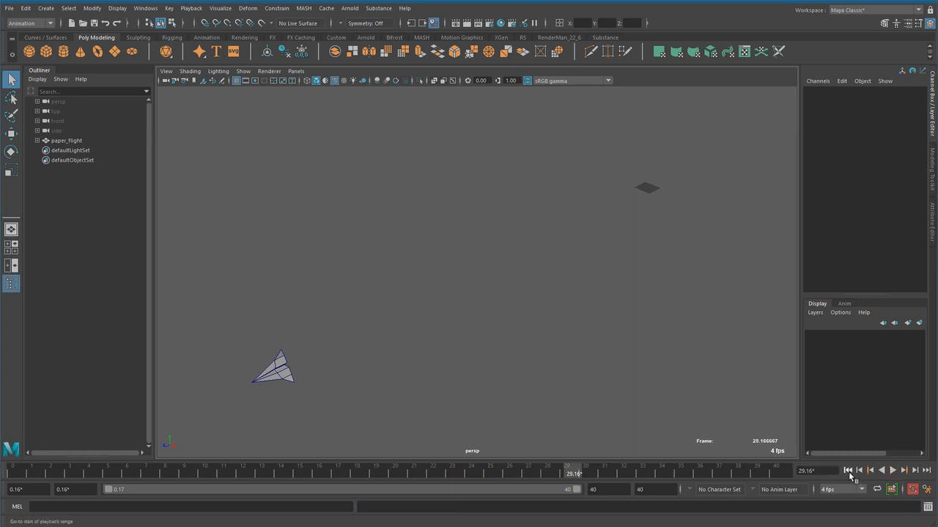
{"action": "left_click", "coordinate": [849, 471]}
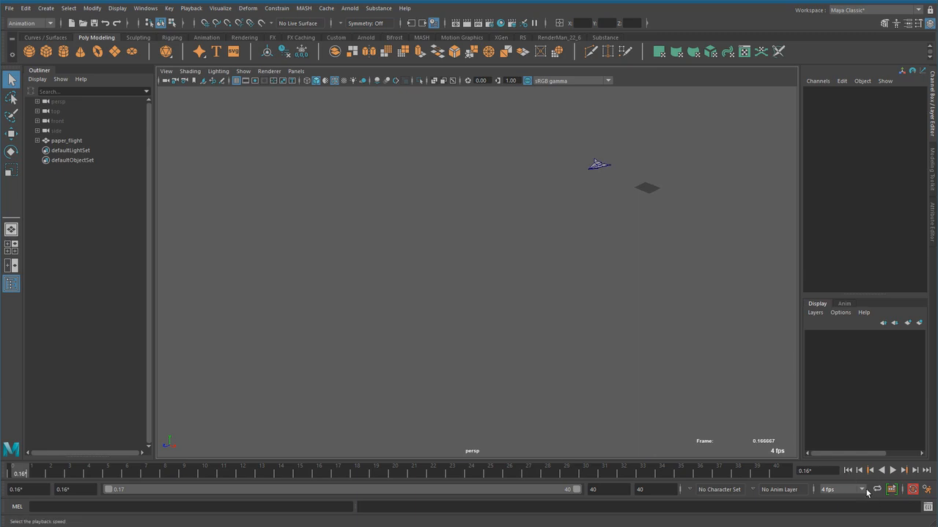
Set the scene's frame rate to 50 fps and play the flight twice from the start of the range
{"action": "left_click", "coordinate": [862, 490]}
{"action": "scroll", "coordinate": [861, 412], "scroll_direction": "down", "scroll_amount": 3}
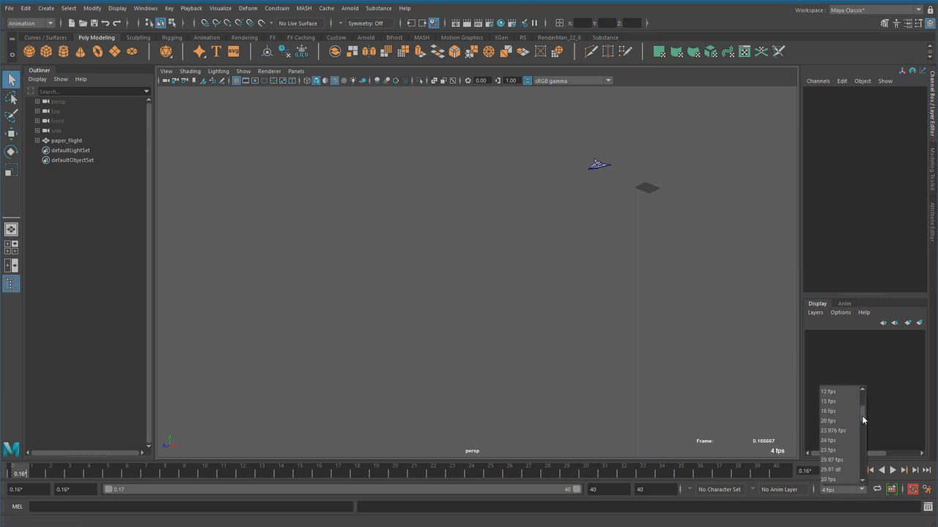
{"action": "left_click_drag", "start_coordinate": [861, 416], "coordinate": [862, 423]}
{"action": "left_click", "coordinate": [844, 470]}
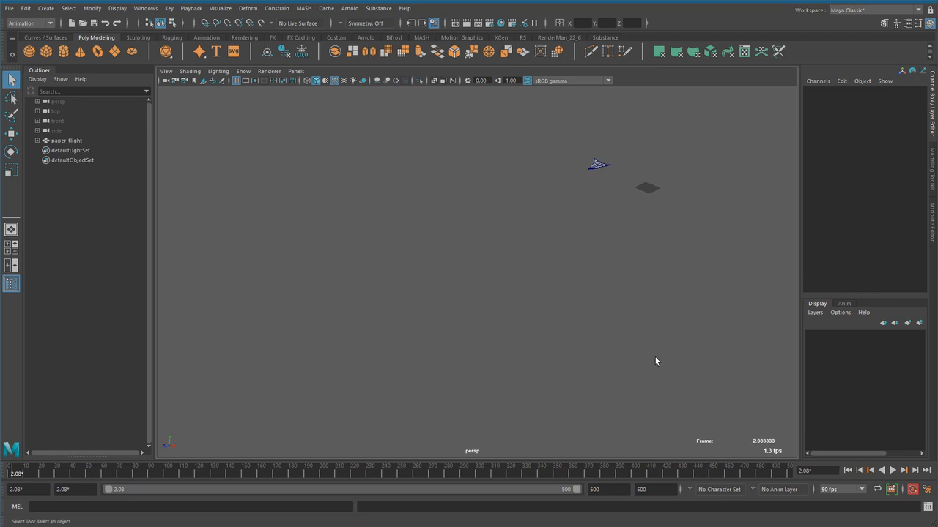
{"action": "left_click", "coordinate": [893, 471]}
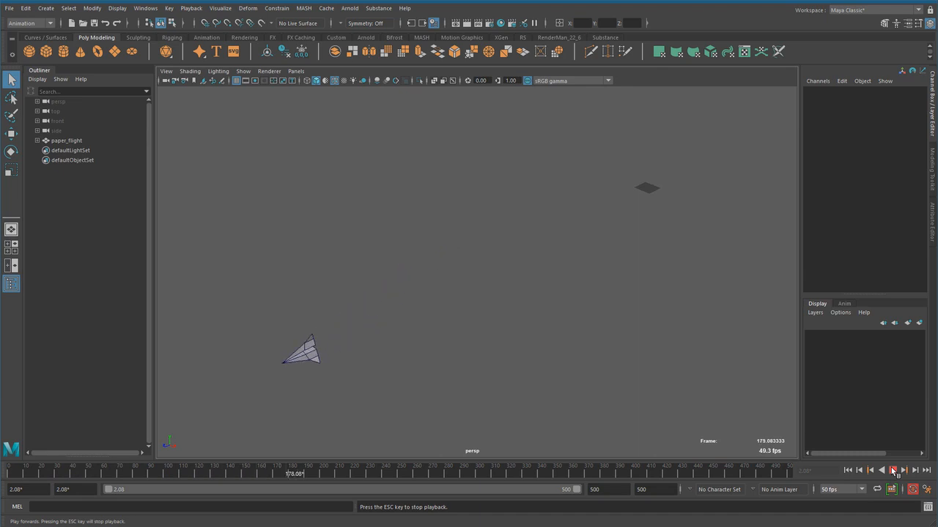
{"action": "left_click", "coordinate": [893, 471]}
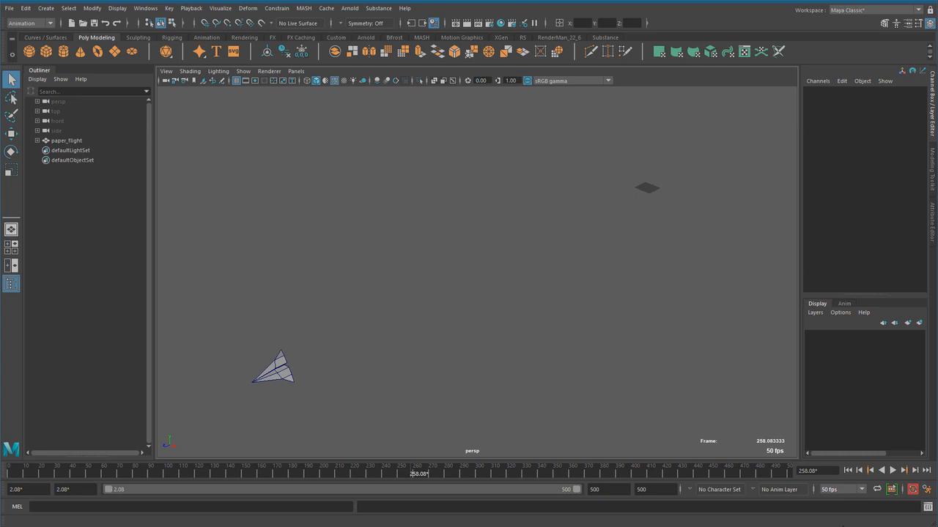
{"action": "left_click", "coordinate": [847, 470]}
{"action": "left_click", "coordinate": [892, 471]}
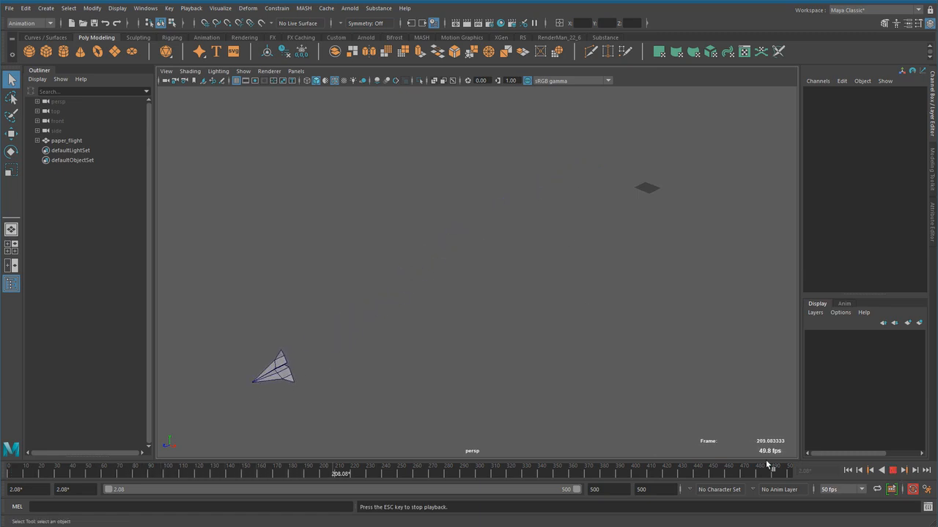
{"action": "left_click", "coordinate": [892, 471]}
{"action": "left_click", "coordinate": [847, 470]}
Set the scene's frame rate to 12 fps and play the plane's flight at that rate
{"action": "left_click", "coordinate": [860, 489]}
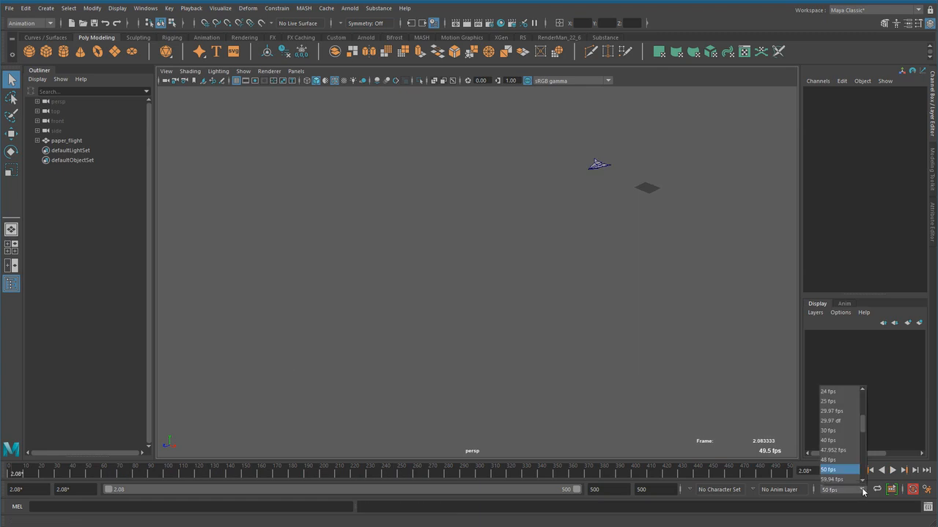
{"action": "left_click_drag", "start_coordinate": [863, 423], "coordinate": [863, 412]}
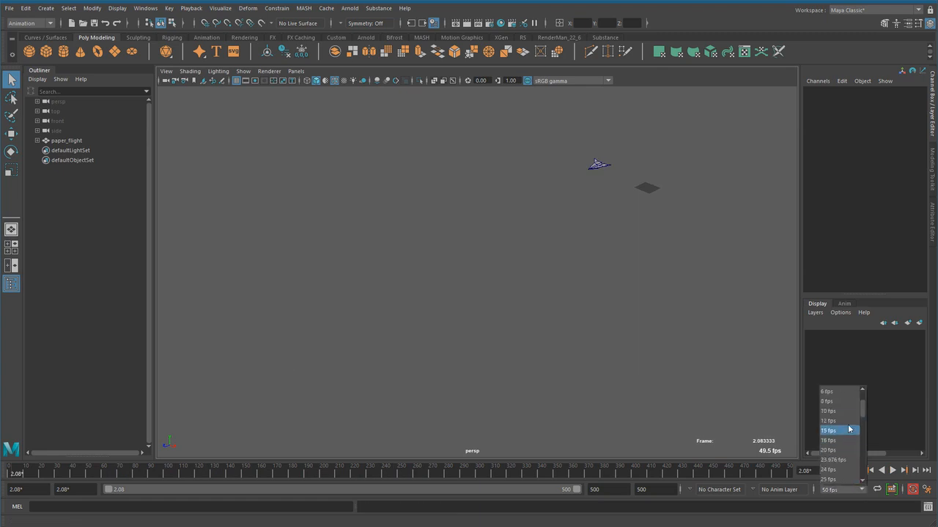
{"action": "left_click", "coordinate": [841, 420]}
{"action": "left_click", "coordinate": [892, 471]}
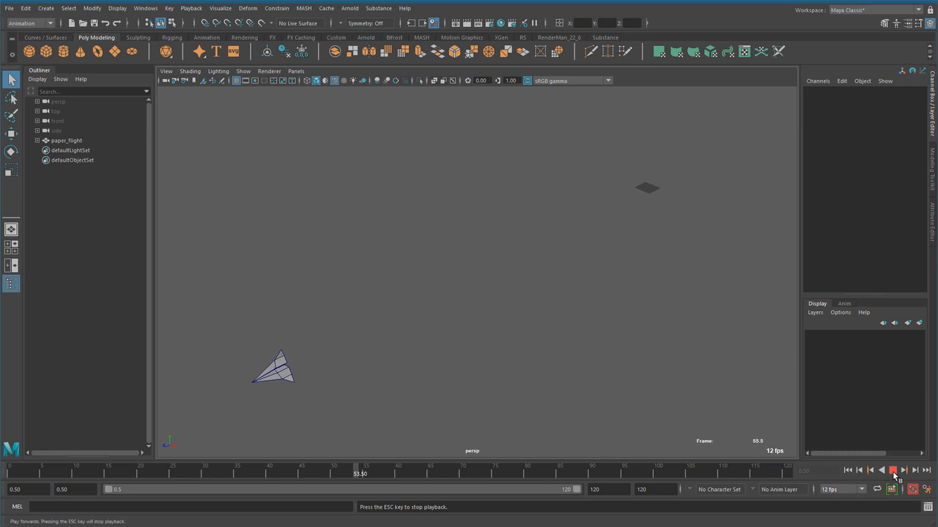
{"action": "left_click", "coordinate": [893, 471]}
Rewind the animation to the start of the range and set the scene's frame rate back to 24 fps
{"action": "left_click", "coordinate": [847, 471]}
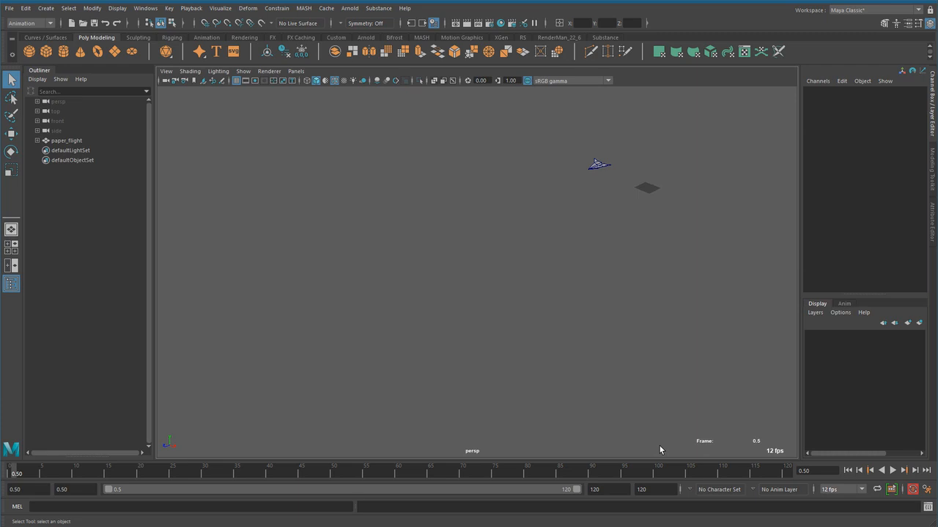
{"action": "left_click", "coordinate": [850, 489]}
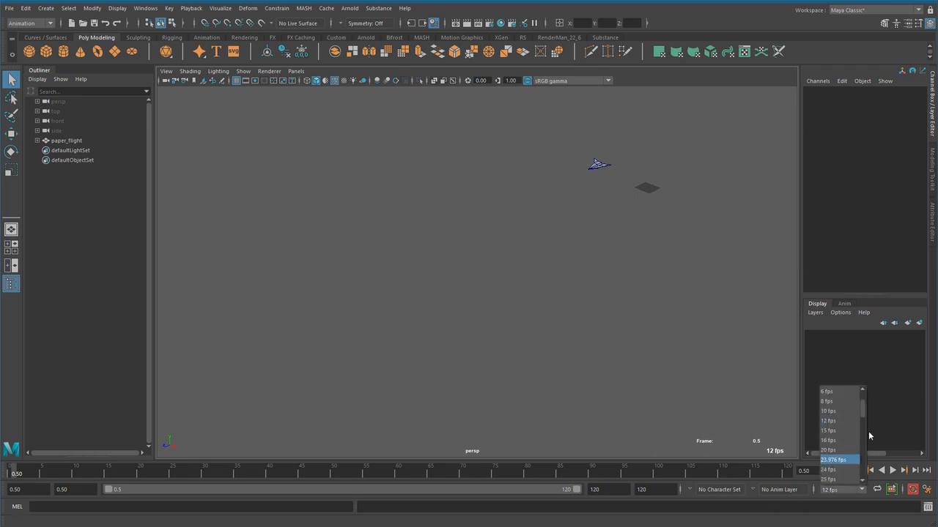
{"action": "left_click", "coordinate": [829, 470]}
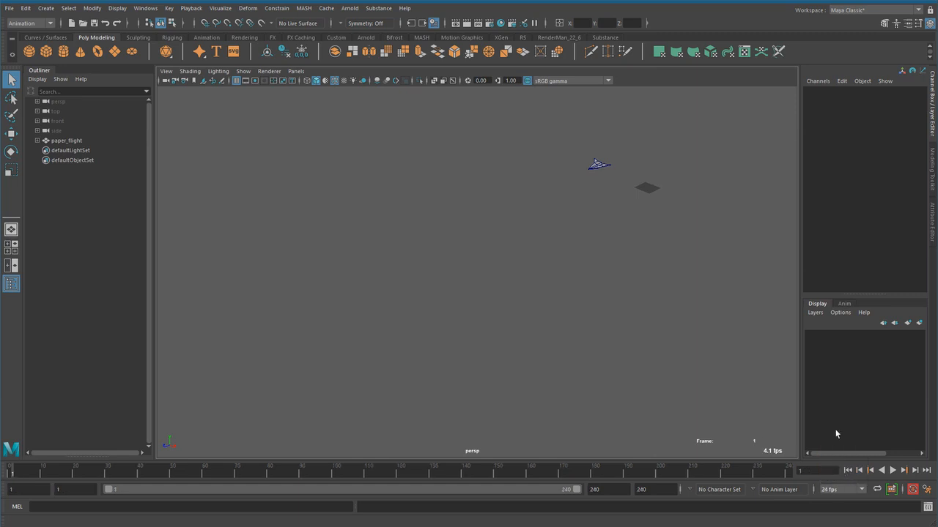
Examine the available frame rates from the slowest to the fastest without choosing a different one
{"action": "left_click", "coordinate": [858, 490]}
{"action": "left_click_drag", "start_coordinate": [863, 410], "coordinate": [859, 479]}
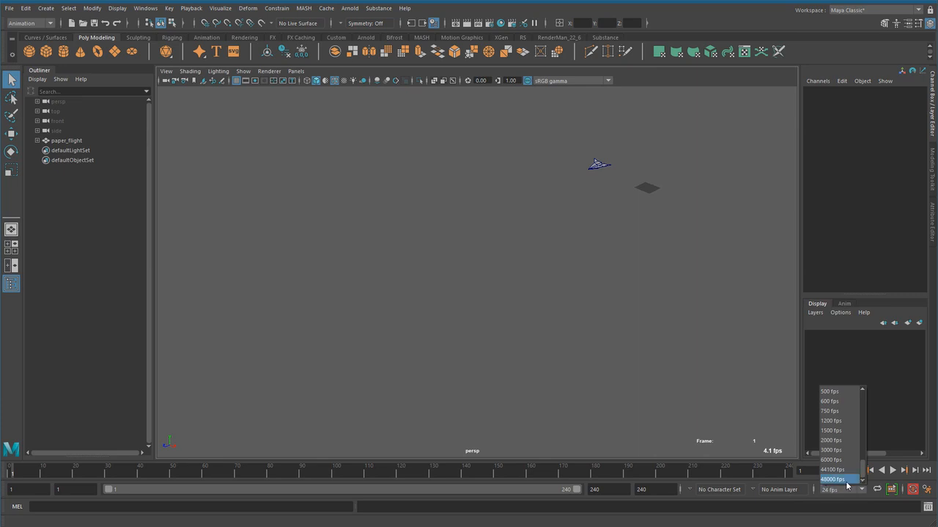
{"action": "left_click_drag", "start_coordinate": [863, 469], "coordinate": [867, 399]}
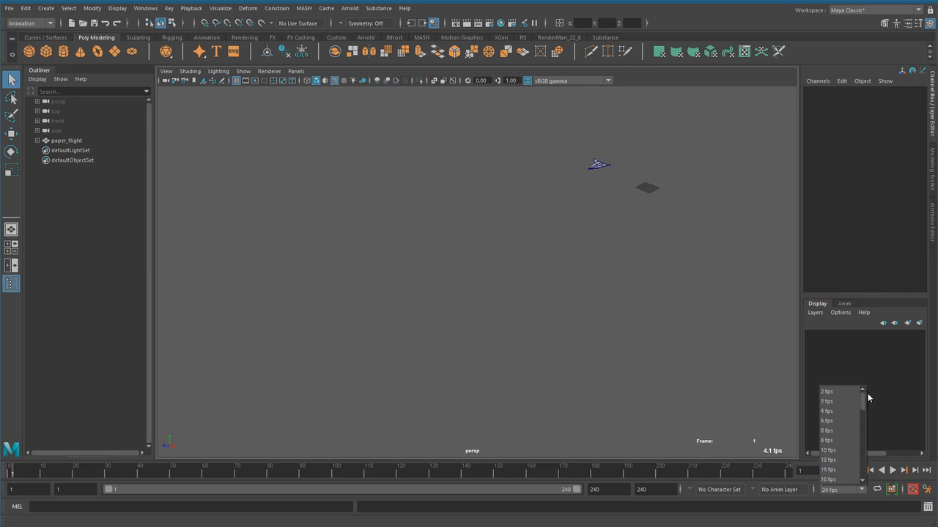
{"action": "left_click", "coordinate": [889, 395]}
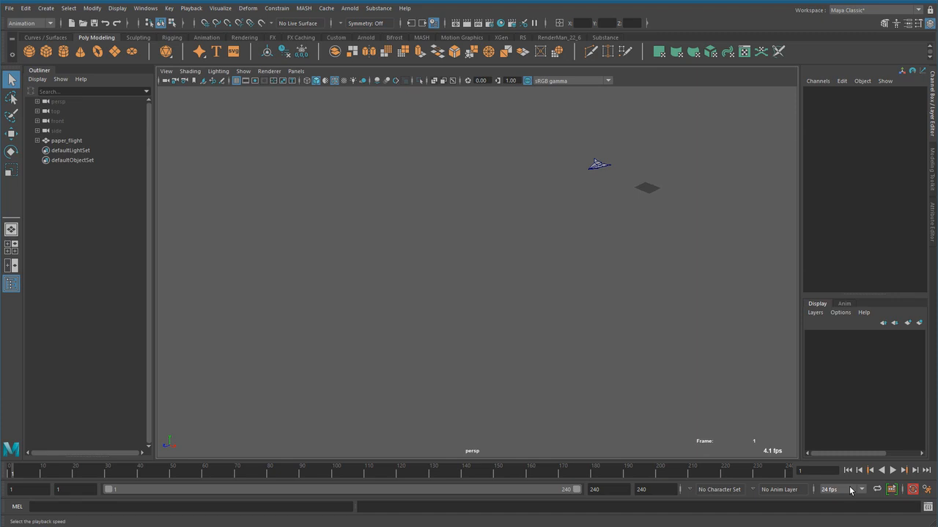
{"action": "left_click", "coordinate": [851, 490]}
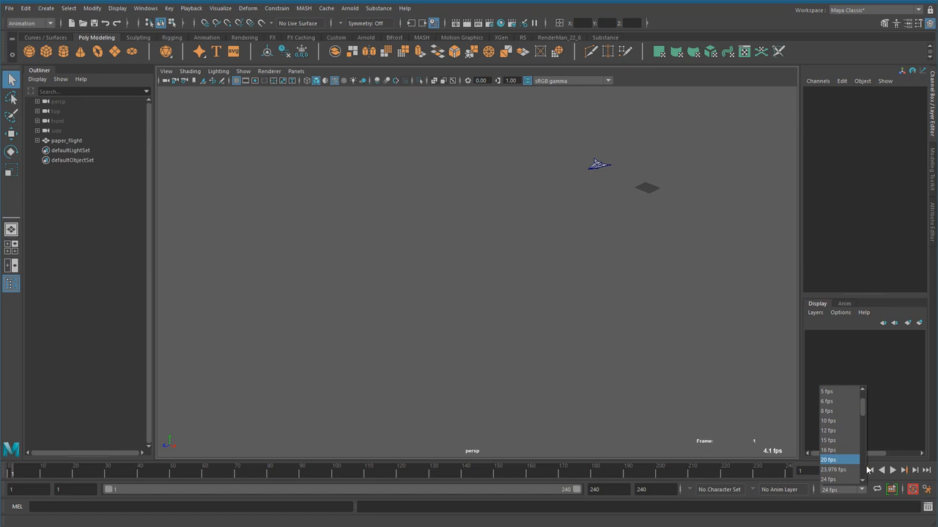
{"action": "left_click", "coordinate": [916, 415]}
{"action": "left_click_drag", "start_coordinate": [536, 335], "coordinate": [541, 324]}
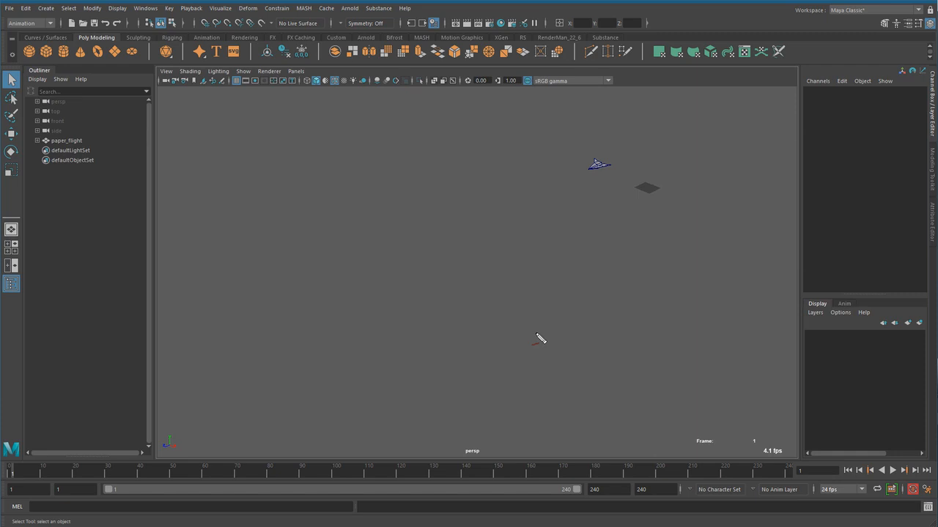
{"action": "mouse_move", "coordinate": [233, 123]}
{"action": "left_mouse_down"}
{"action": "mouse_move", "coordinate": [224, 130]}
{"action": "mouse_move", "coordinate": [259, 147]}
{"action": "mouse_move", "coordinate": [278, 169]}
{"action": "left_mouse_up"}
{"action": "left_click", "coordinate": [298, 135]}
{"action": "left_click", "coordinate": [298, 146]}
{"action": "left_click_drag", "start_coordinate": [327, 137], "coordinate": [400, 143]}
{"action": "left_click_drag", "start_coordinate": [411, 135], "coordinate": [405, 146]}
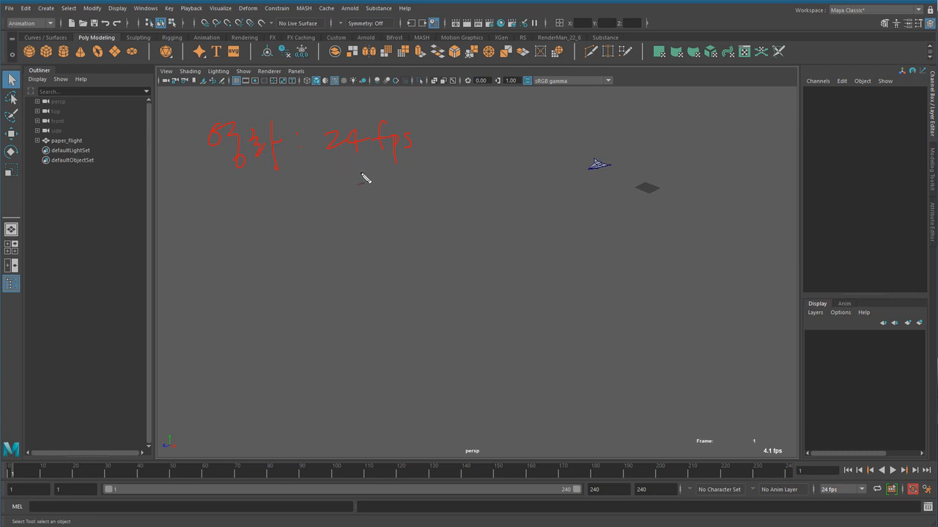
{"action": "mouse_move", "coordinate": [234, 208]}
{"action": "left_mouse_down"}
{"action": "mouse_move", "coordinate": [227, 224]}
{"action": "mouse_move", "coordinate": [245, 198]}
{"action": "mouse_move", "coordinate": [276, 235]}
{"action": "left_mouse_up"}
{"action": "left_click_drag", "start_coordinate": [292, 207], "coordinate": [294, 211]}
{"action": "left_click", "coordinate": [296, 224]}
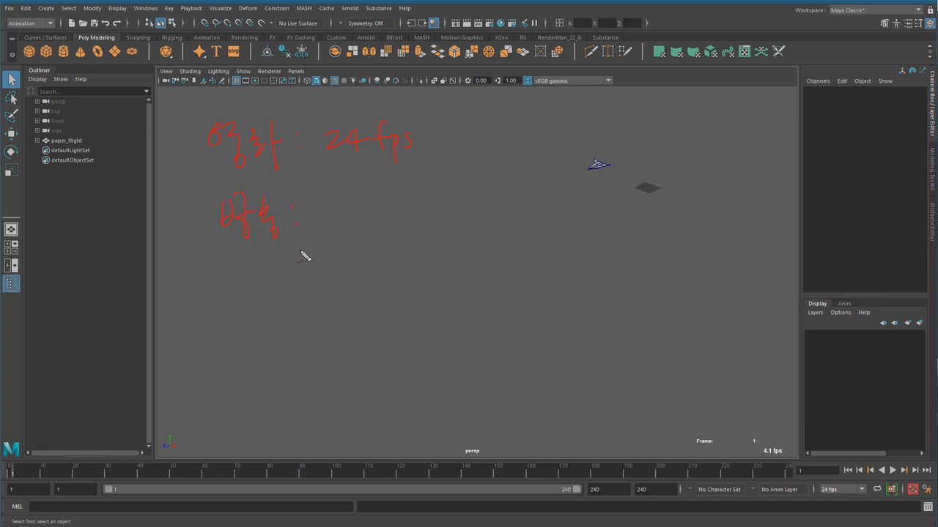
{"action": "mouse_move", "coordinate": [329, 201]}
{"action": "left_mouse_down"}
{"action": "mouse_move", "coordinate": [340, 216]}
{"action": "mouse_move", "coordinate": [349, 203]}
{"action": "mouse_move", "coordinate": [375, 202]}
{"action": "left_mouse_up"}
{"action": "mouse_move", "coordinate": [364, 203]}
{"action": "left_mouse_down"}
{"action": "mouse_move", "coordinate": [364, 222]}
{"action": "mouse_move", "coordinate": [400, 216]}
{"action": "mouse_move", "coordinate": [400, 204]}
{"action": "left_mouse_up"}
{"action": "left_click_drag", "start_coordinate": [410, 194], "coordinate": [407, 204]}
{"action": "left_click_drag", "start_coordinate": [323, 196], "coordinate": [330, 205]}
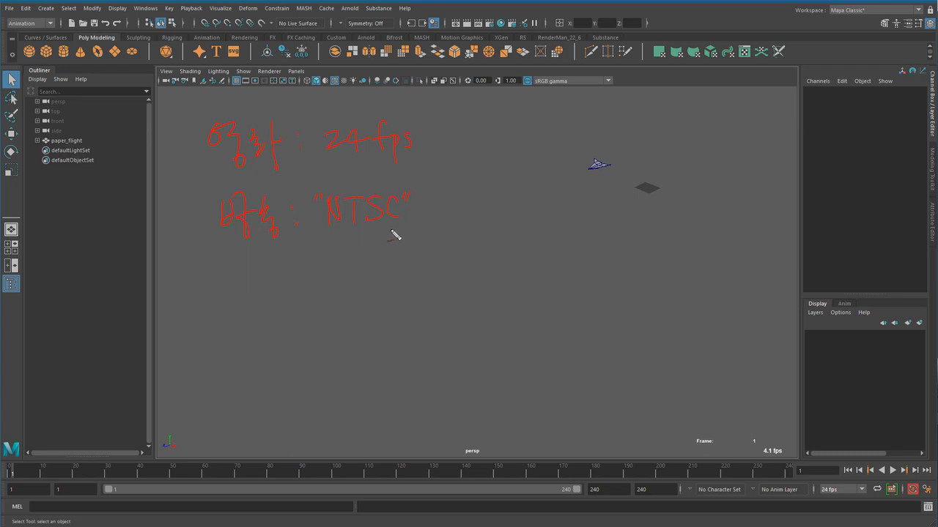
Handwrite the broadcast rates 29.97 / 30 / 59.94 / 60 beside the "NTSC" note over the viewport
{"action": "mouse_move", "coordinate": [443, 219]}
{"action": "left_mouse_down"}
{"action": "mouse_move", "coordinate": [429, 236]}
{"action": "mouse_move", "coordinate": [487, 234]}
{"action": "left_mouse_up"}
{"action": "left_click_drag", "start_coordinate": [515, 202], "coordinate": [497, 258]}
{"action": "left_click_drag", "start_coordinate": [526, 220], "coordinate": [543, 231]}
{"action": "mouse_move", "coordinate": [568, 231]}
{"action": "left_mouse_down"}
{"action": "mouse_move", "coordinate": [553, 237]}
{"action": "mouse_move", "coordinate": [593, 220]}
{"action": "mouse_move", "coordinate": [607, 226]}
{"action": "mouse_move", "coordinate": [625, 218]}
{"action": "mouse_move", "coordinate": [640, 236]}
{"action": "mouse_move", "coordinate": [675, 227]}
{"action": "left_mouse_up"}
{"action": "left_click", "coordinate": [682, 224]}
{"action": "left_click", "coordinate": [690, 223]}
{"action": "left_click", "coordinate": [699, 223]}
{"action": "left_click", "coordinate": [709, 222]}
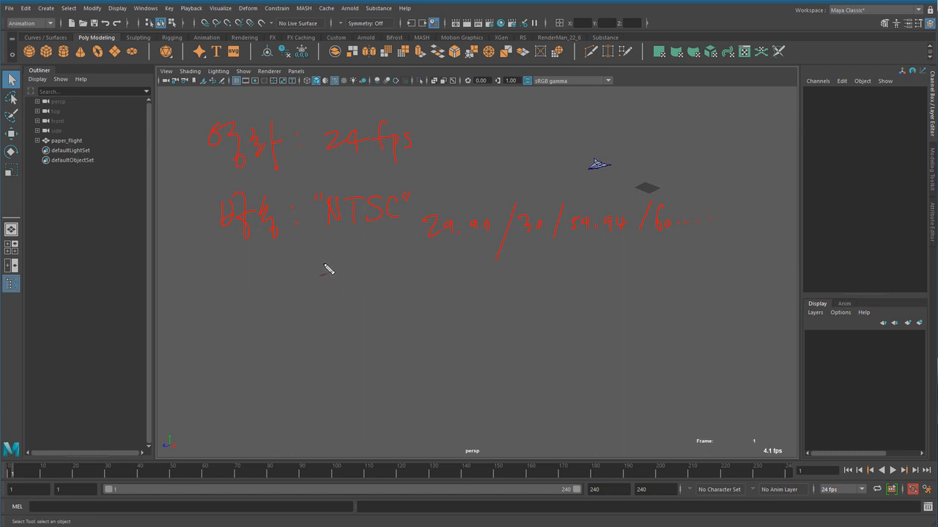
Handwrite "PAL" 25 fps below the NTSC line in the notes over the viewport
{"action": "left_click_drag", "start_coordinate": [318, 261], "coordinate": [315, 268]}
{"action": "left_click_drag", "start_coordinate": [321, 261], "coordinate": [338, 298]}
{"action": "left_click_drag", "start_coordinate": [332, 266], "coordinate": [335, 281]}
{"action": "mouse_move", "coordinate": [358, 266]}
{"action": "left_mouse_down"}
{"action": "mouse_move", "coordinate": [354, 290]}
{"action": "mouse_move", "coordinate": [366, 290]}
{"action": "left_mouse_up"}
{"action": "left_click_drag", "start_coordinate": [355, 282], "coordinate": [364, 281]}
{"action": "mouse_move", "coordinate": [374, 266]}
{"action": "left_mouse_down"}
{"action": "mouse_move", "coordinate": [389, 289]}
{"action": "mouse_move", "coordinate": [395, 274]}
{"action": "left_mouse_up"}
{"action": "mouse_move", "coordinate": [402, 264]}
{"action": "left_mouse_down"}
{"action": "mouse_move", "coordinate": [400, 273]}
{"action": "mouse_move", "coordinate": [479, 287]}
{"action": "left_mouse_up"}
{"action": "left_click_drag", "start_coordinate": [473, 277], "coordinate": [485, 275]}
{"action": "mouse_move", "coordinate": [489, 273]}
{"action": "left_mouse_down"}
{"action": "mouse_move", "coordinate": [493, 295]}
{"action": "mouse_move", "coordinate": [501, 281]}
{"action": "left_mouse_up"}
{"action": "left_click", "coordinate": [511, 283]}
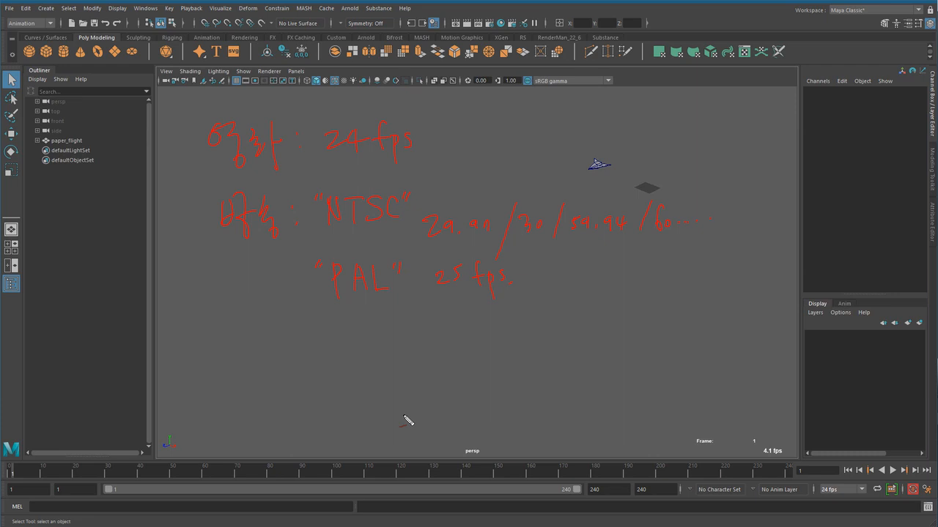
Bracket the film and broadcast notes, circle the scene's frame rate setting and underline the handwritten 24 fps
{"action": "left_click_drag", "start_coordinate": [183, 144], "coordinate": [188, 208]}
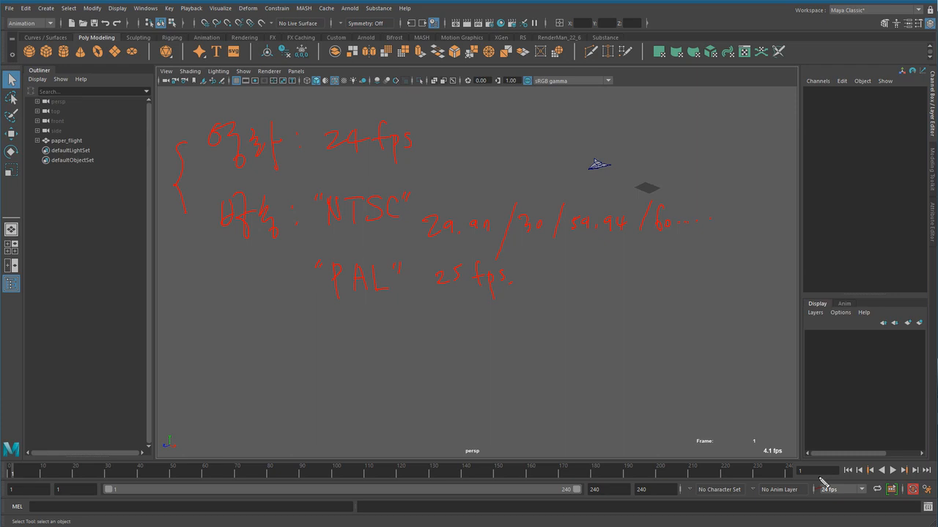
{"action": "mouse_move", "coordinate": [844, 475]}
{"action": "left_mouse_down"}
{"action": "mouse_move", "coordinate": [832, 505]}
{"action": "mouse_move", "coordinate": [827, 477]}
{"action": "left_mouse_up"}
{"action": "left_click_drag", "start_coordinate": [330, 174], "coordinate": [411, 167]}
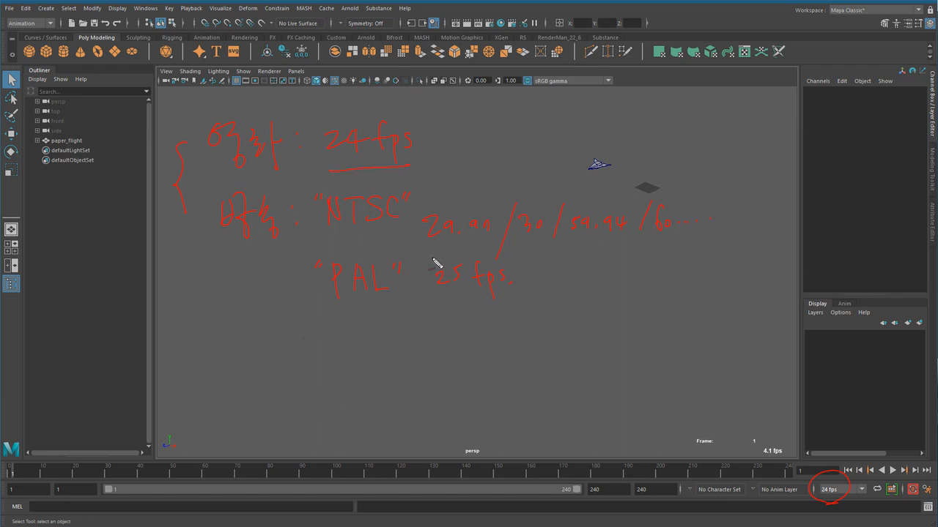
Circle each of the four NTSC rates in the notes and clear all annotations off the screen
{"action": "left_click_drag", "start_coordinate": [458, 250], "coordinate": [442, 251]}
{"action": "left_click_drag", "start_coordinate": [539, 238], "coordinate": [523, 243]}
{"action": "left_click_drag", "start_coordinate": [620, 244], "coordinate": [568, 234]}
{"action": "left_click_drag", "start_coordinate": [681, 241], "coordinate": [657, 208]}
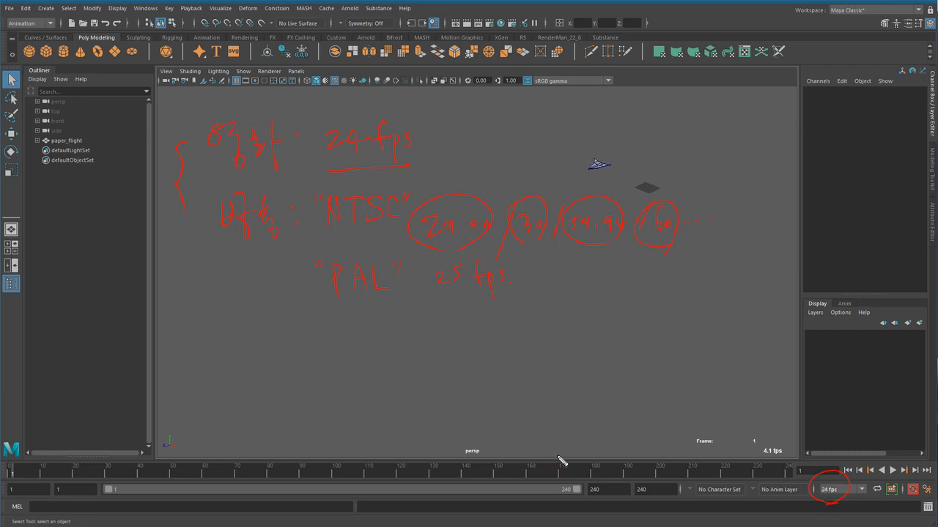
{"action": "left_click_drag", "start_coordinate": [579, 356], "coordinate": [583, 353]}
{"action": "key", "text": "Escape"}
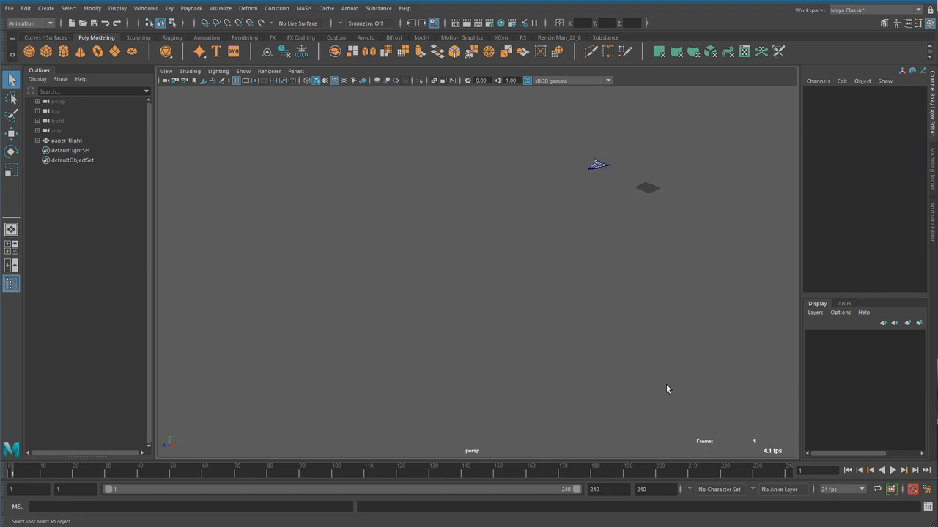
Review the film and broadcast rates among the scene's frame rate options and keep 24 fps
{"action": "left_click", "coordinate": [862, 489]}
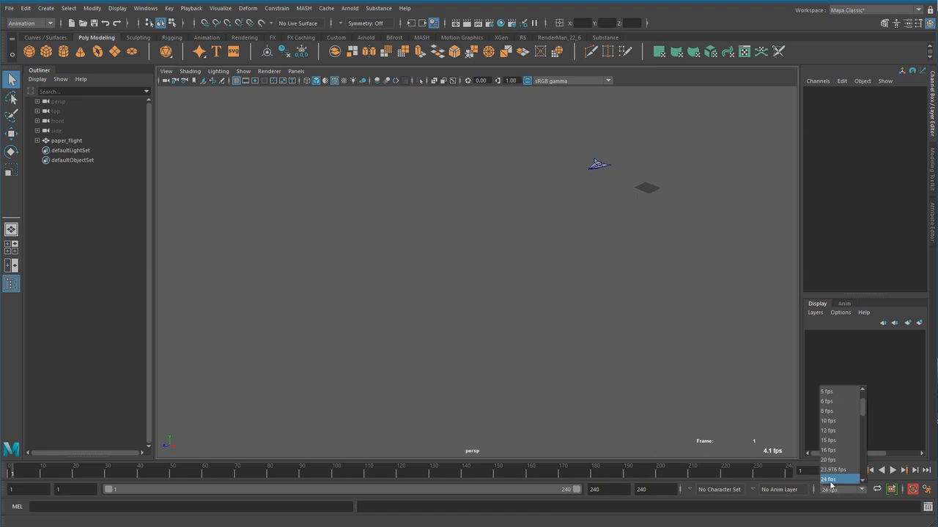
{"action": "left_click", "coordinate": [830, 479]}
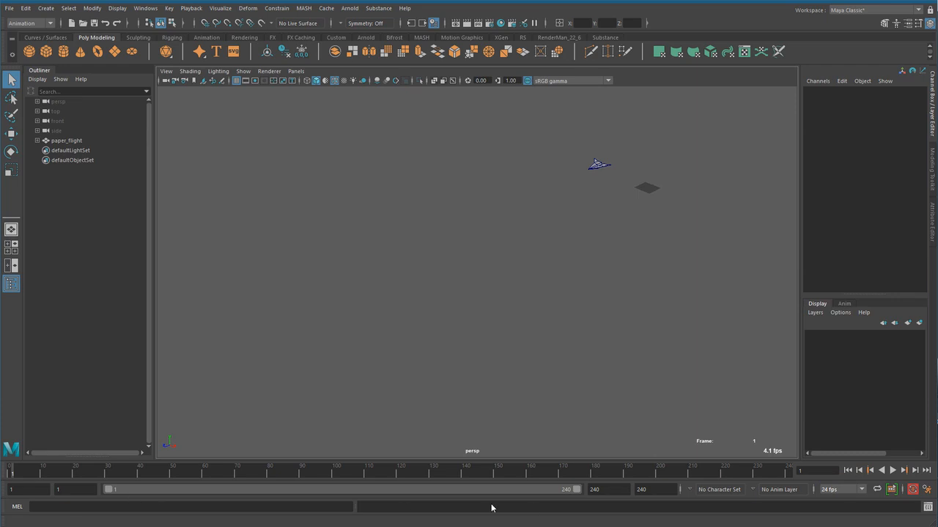
{"action": "left_click", "coordinate": [862, 489]}
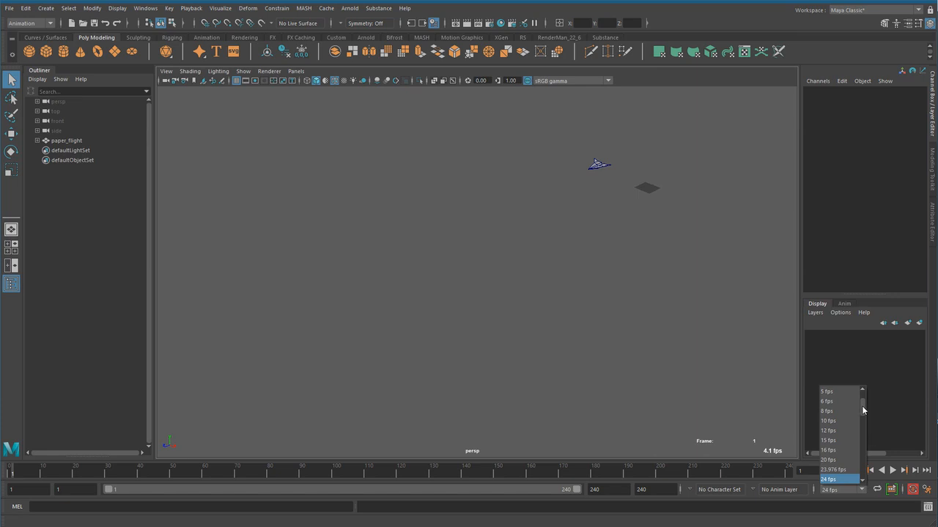
{"action": "left_click_drag", "start_coordinate": [863, 411], "coordinate": [864, 413]}
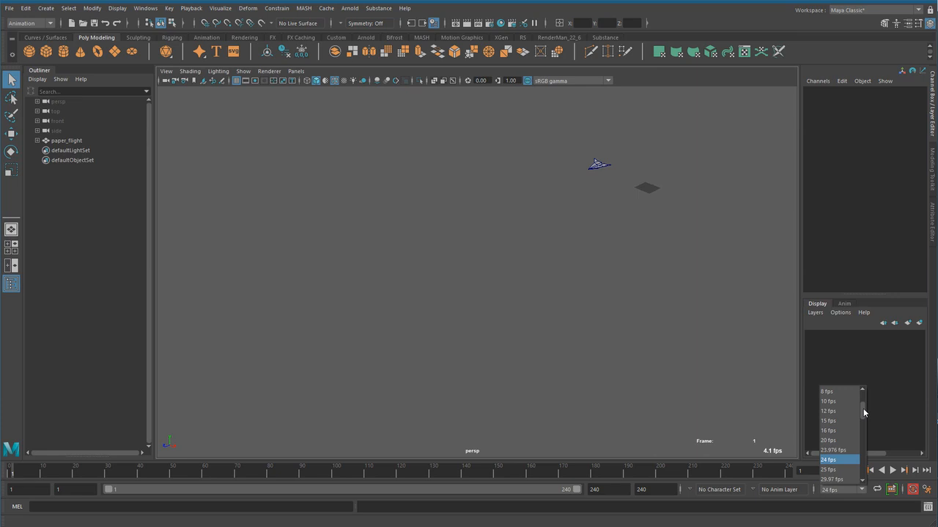
{"action": "left_click_drag", "start_coordinate": [864, 412], "coordinate": [865, 415]}
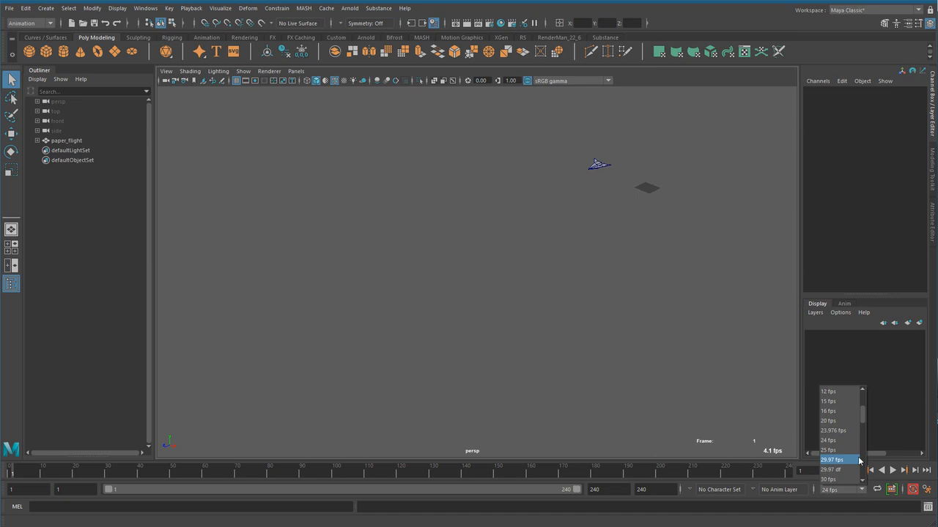
{"action": "left_click_drag", "start_coordinate": [863, 415], "coordinate": [864, 435]}
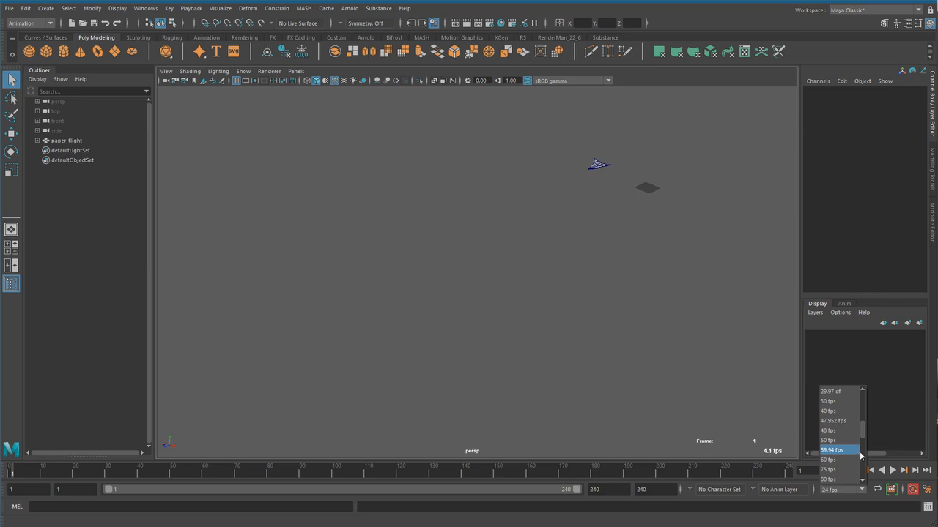
{"action": "left_click_drag", "start_coordinate": [863, 432], "coordinate": [862, 416]}
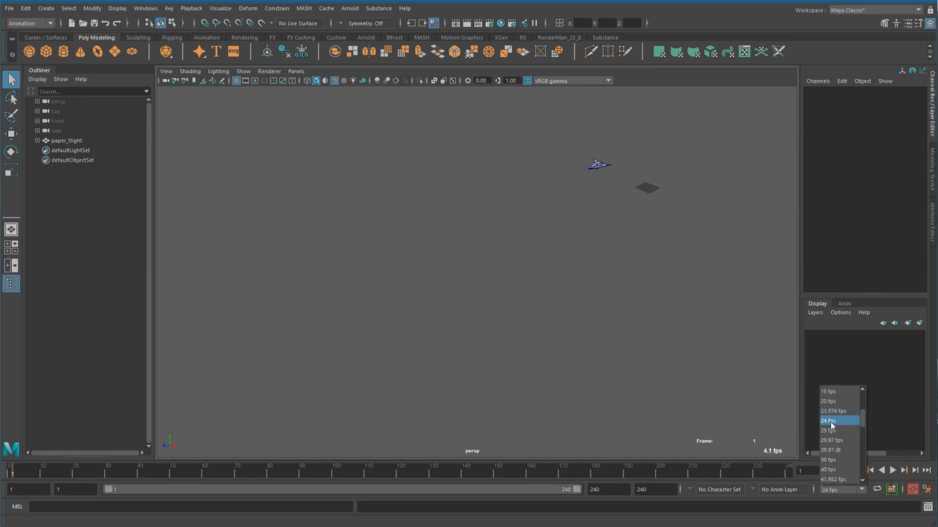
{"action": "left_click", "coordinate": [831, 423]}
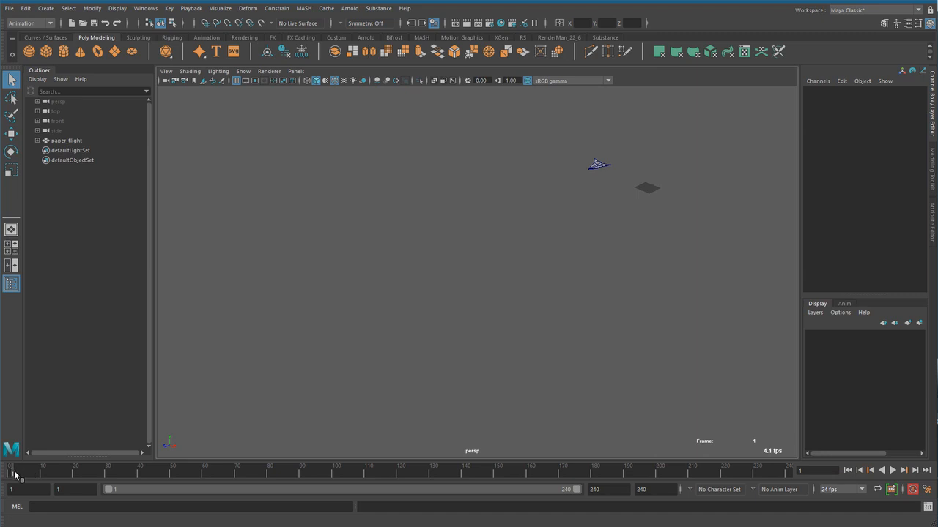
Scrub the plane's flight to frames 24 and 48, onward through the range, and back to frame 1
{"action": "key", "text": "alt+v"}
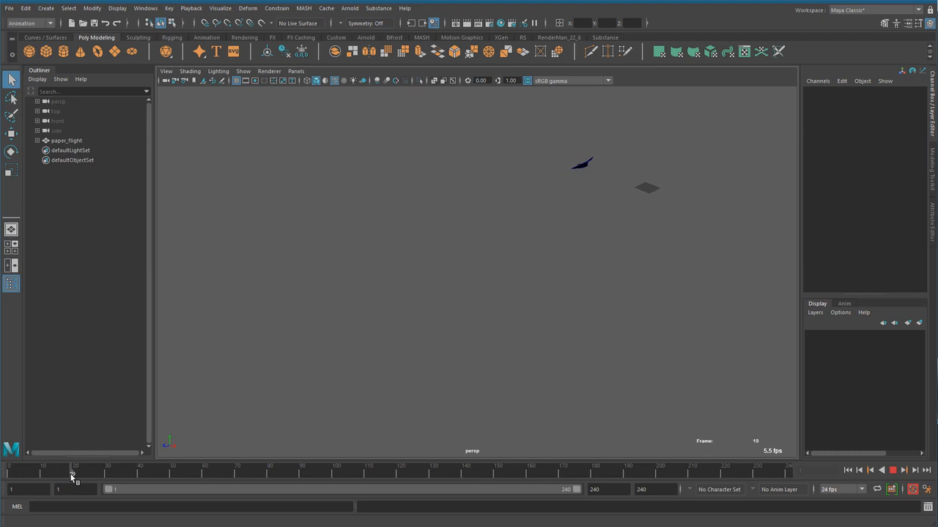
{"action": "mouse_move", "coordinate": [91, 476]}
{"action": "left_mouse_down"}
{"action": "mouse_move", "coordinate": [9, 477]}
{"action": "mouse_move", "coordinate": [83, 477]}
{"action": "left_mouse_up"}
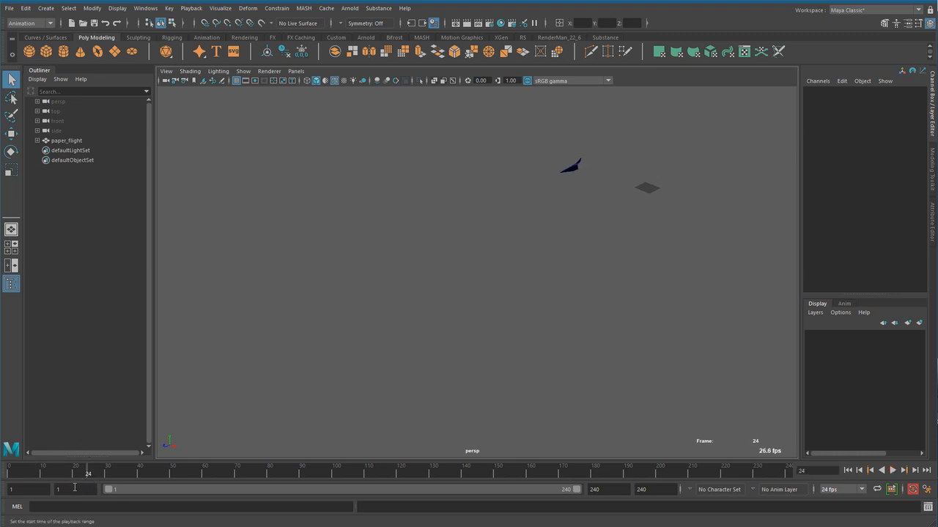
{"action": "left_click_drag", "start_coordinate": [89, 477], "coordinate": [167, 480]}
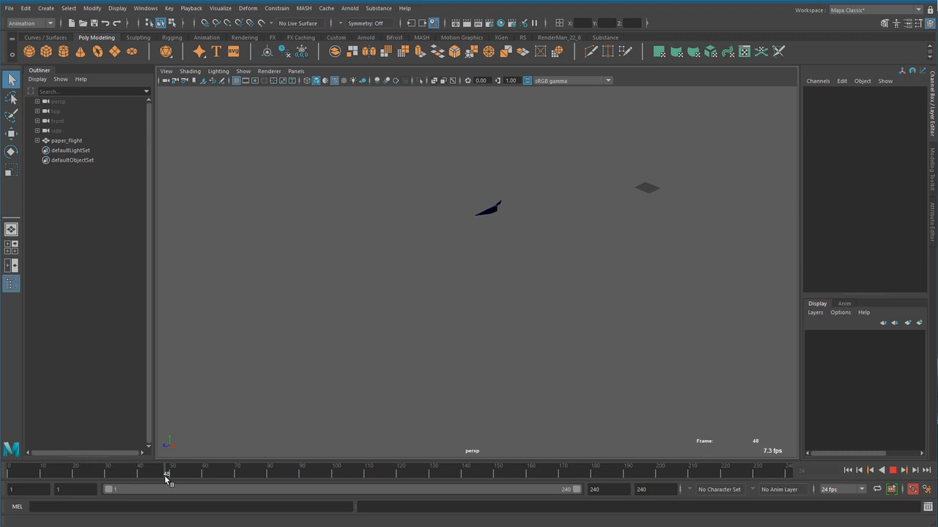
{"action": "left_click_drag", "start_coordinate": [167, 478], "coordinate": [733, 481]}
{"action": "left_click_drag", "start_coordinate": [395, 478], "coordinate": [11, 481]}
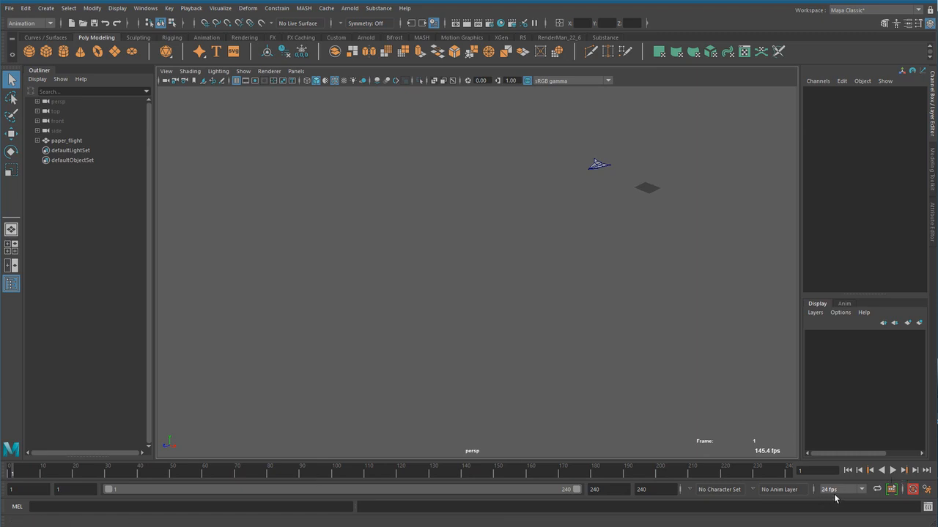
Play the plane's flight at 24 fps and rewind it to the start of the range
{"action": "left_click", "coordinate": [892, 471]}
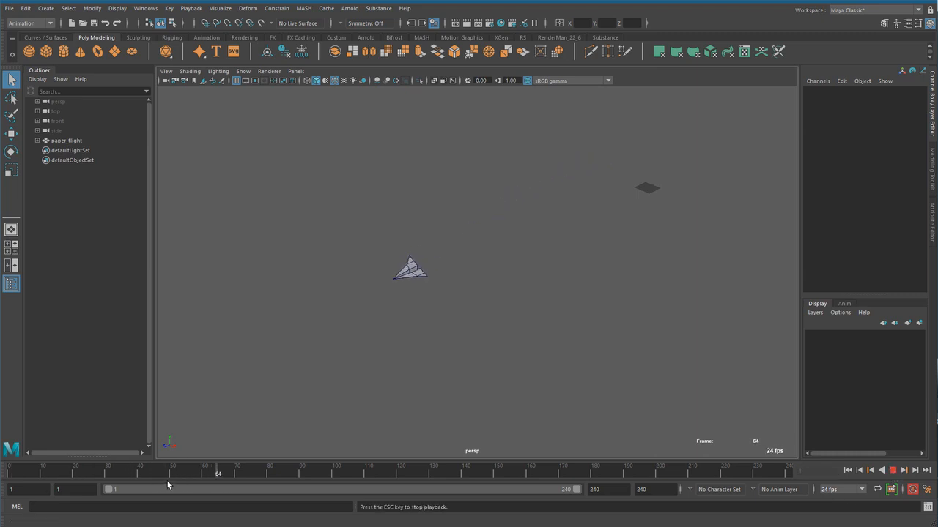
{"action": "left_click", "coordinate": [893, 470]}
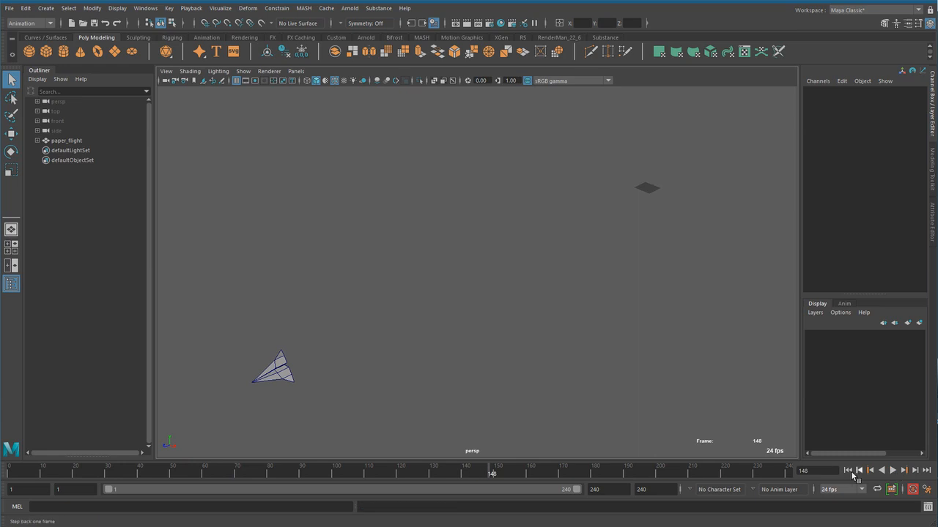
{"action": "left_click", "coordinate": [847, 471]}
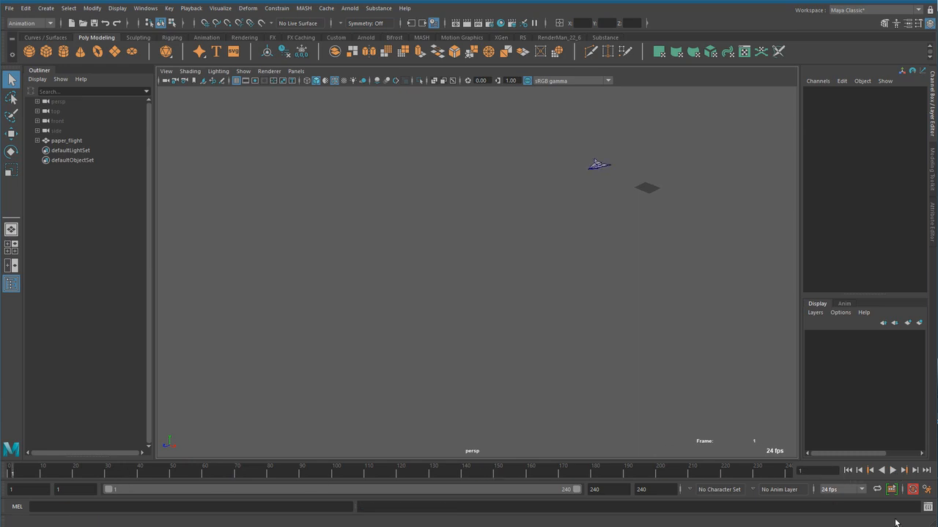
Scrub the flight to frame 57 and open the Time Slider category of the animation preferences
{"action": "left_click_drag", "start_coordinate": [42, 472], "coordinate": [196, 473]}
{"action": "right_click", "coordinate": [235, 474]}
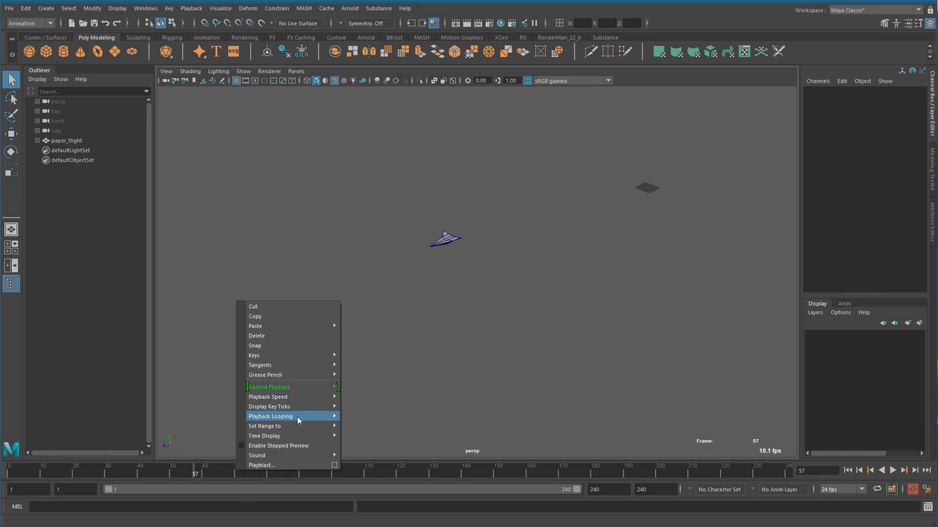
{"action": "mouse_move", "coordinate": [309, 396]}
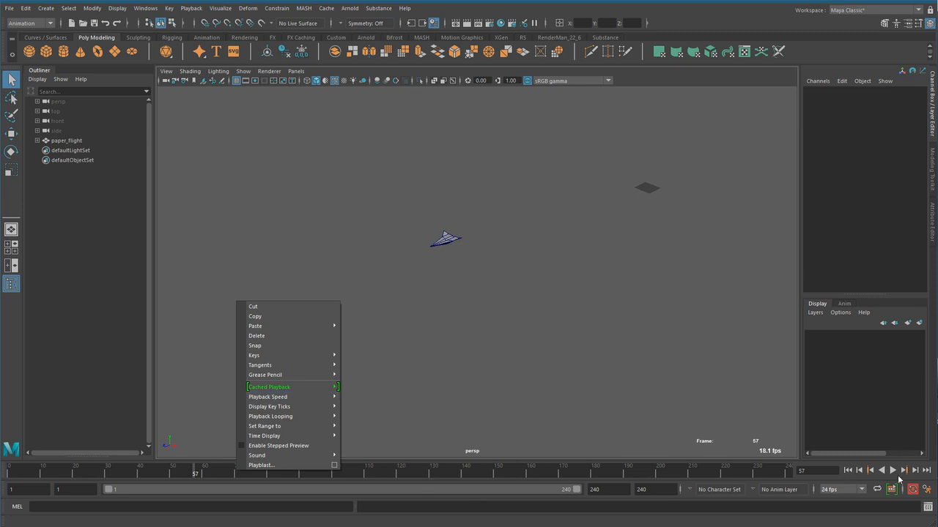
{"action": "left_click", "coordinate": [927, 489]}
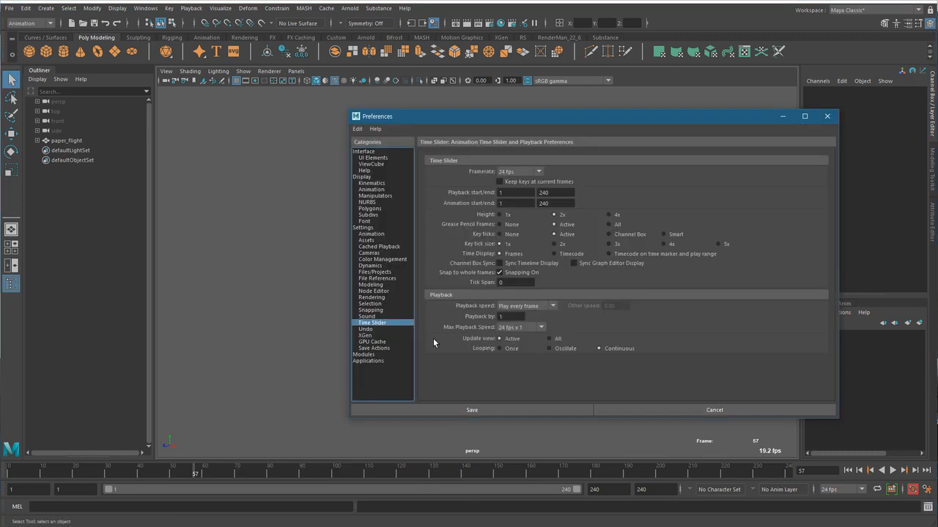
{"action": "left_click_drag", "start_coordinate": [465, 120], "coordinate": [598, 86]}
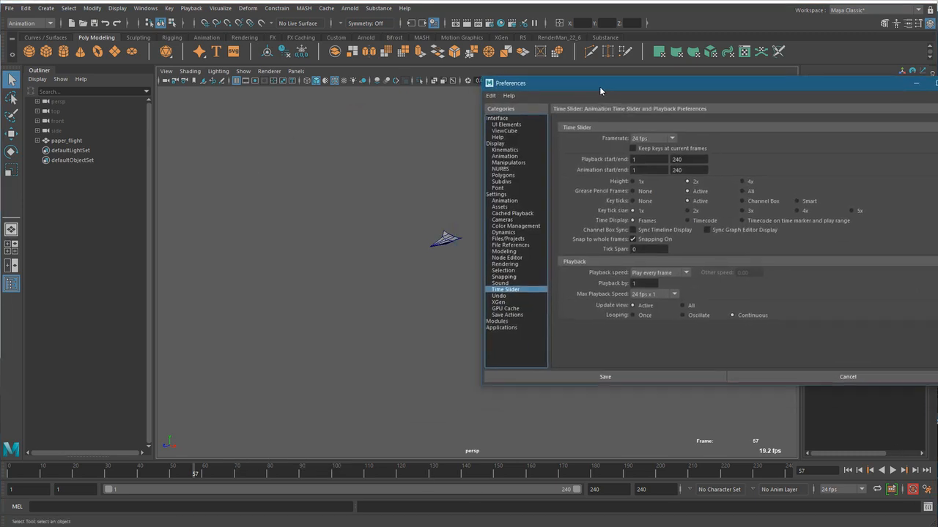
{"action": "left_click", "coordinate": [501, 196]}
{"action": "left_click", "coordinate": [506, 290]}
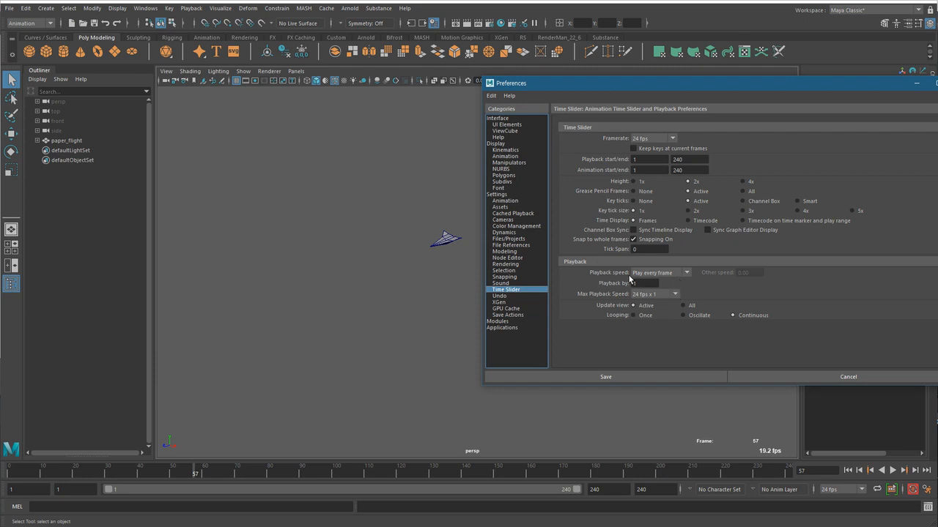
Set the playback speed to Play every frame and the max playback speed to 24 fps x 1
{"action": "left_click", "coordinate": [687, 273]}
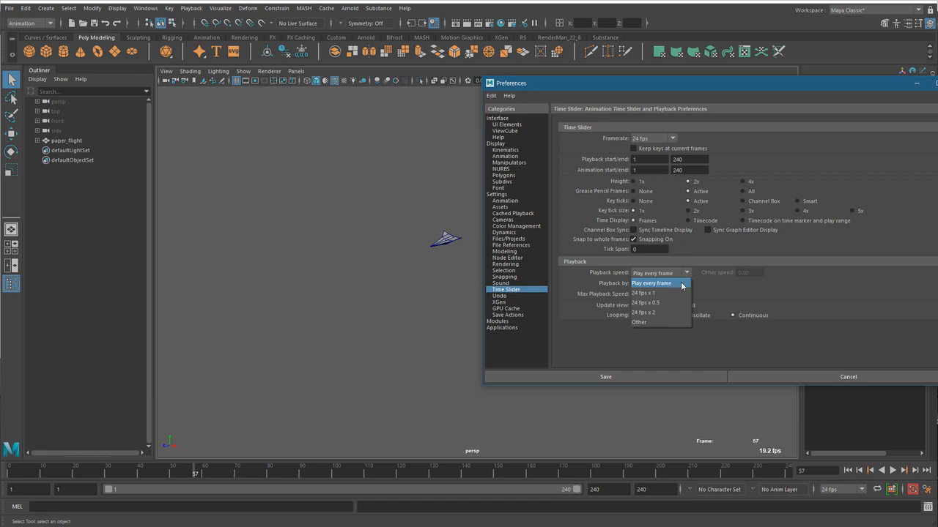
{"action": "left_click", "coordinate": [681, 283]}
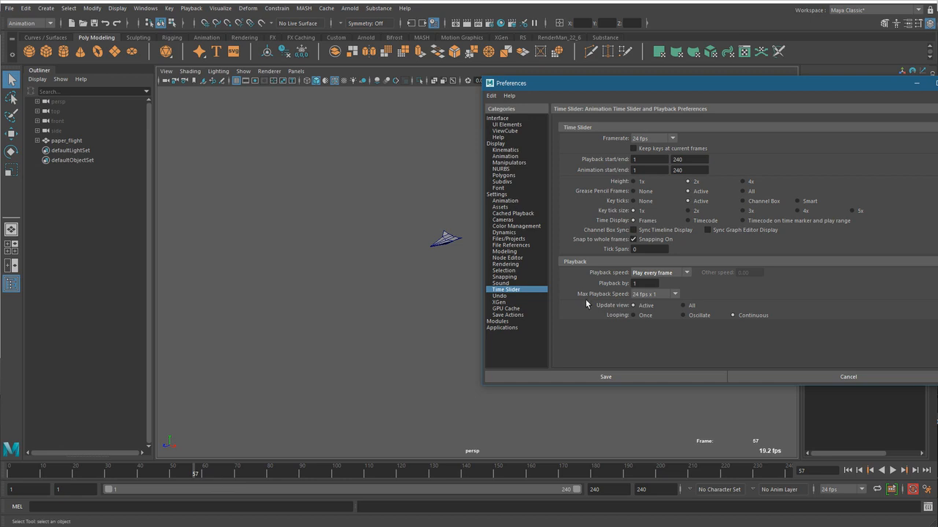
{"action": "left_click", "coordinate": [659, 293]}
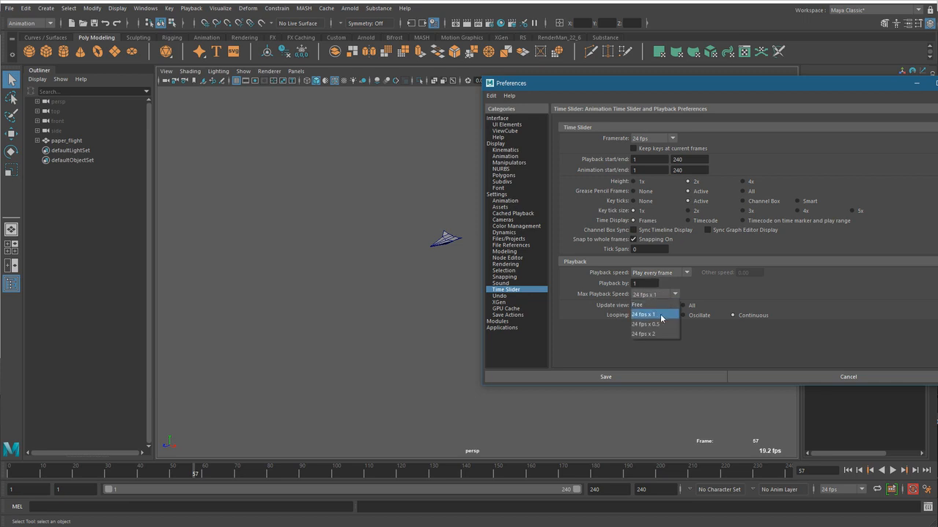
{"action": "left_click", "coordinate": [661, 316]}
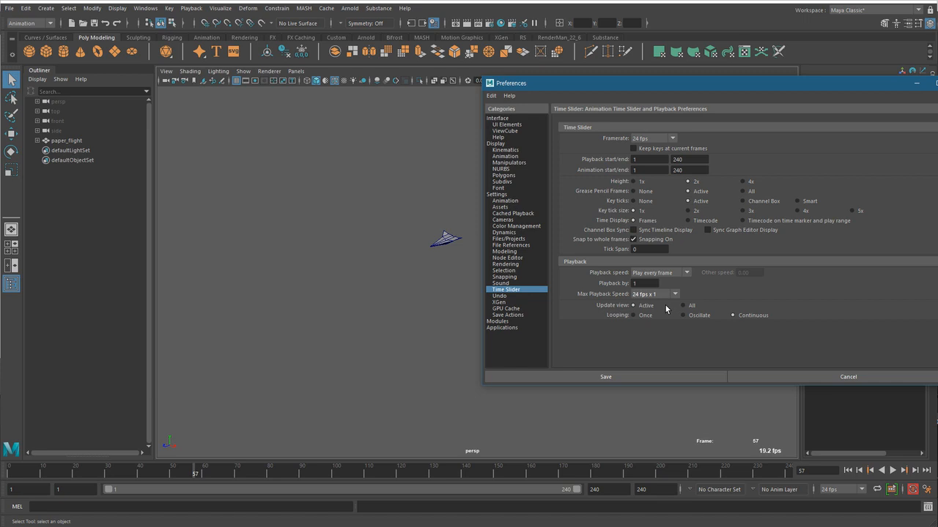
Set the max playback speed to 24 fps x 2 and play the flight from the start of the range
{"action": "left_click_drag", "start_coordinate": [69, 477], "coordinate": [16, 477]}
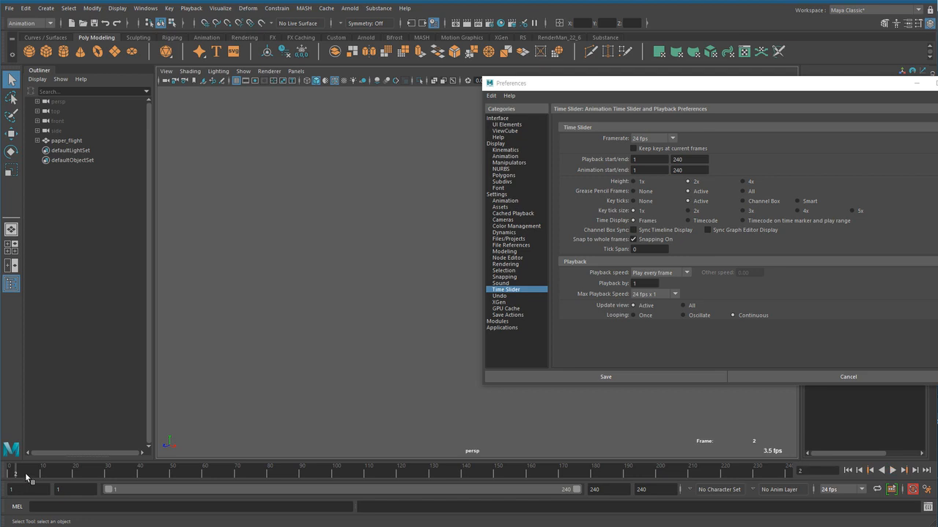
{"action": "left_click_drag", "start_coordinate": [17, 477], "coordinate": [199, 478]}
{"action": "left_click", "coordinate": [668, 293]}
{"action": "left_click", "coordinate": [652, 334]}
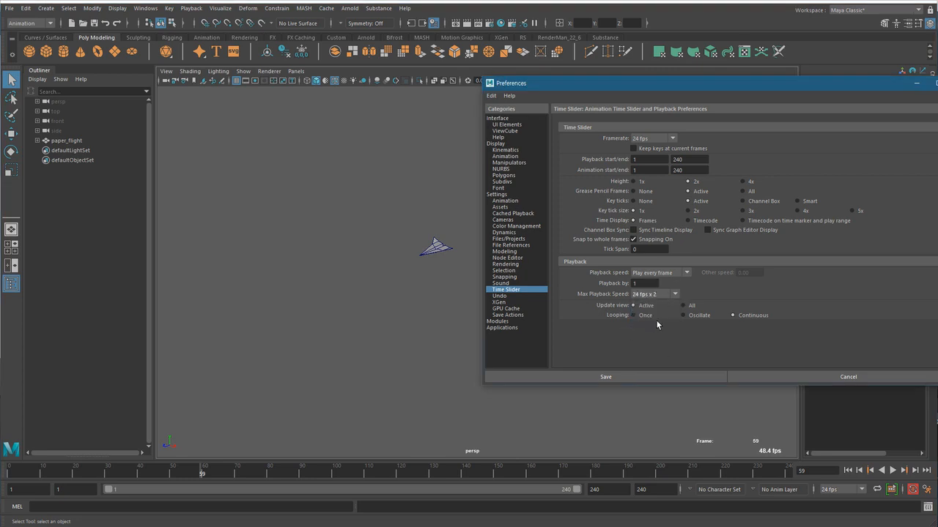
{"action": "left_click", "coordinate": [847, 471]}
{"action": "left_click", "coordinate": [891, 471]}
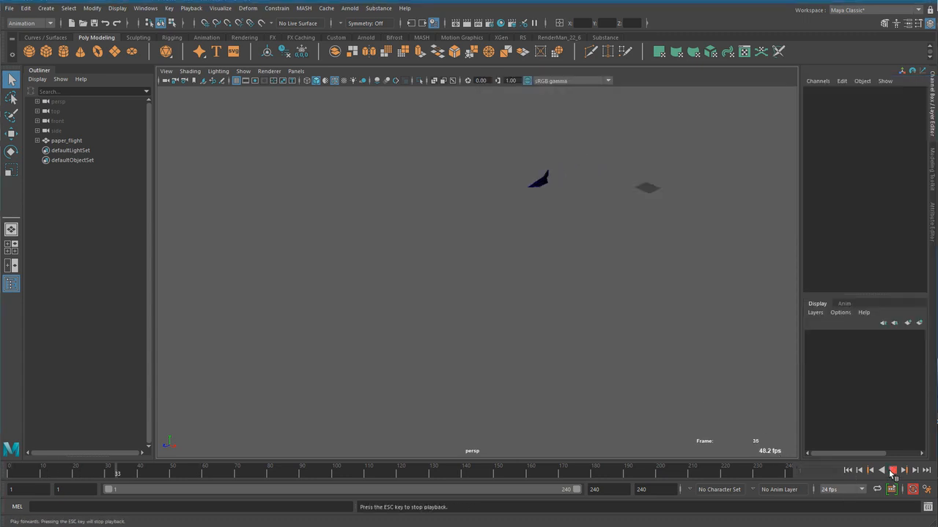
{"action": "left_click", "coordinate": [891, 471]}
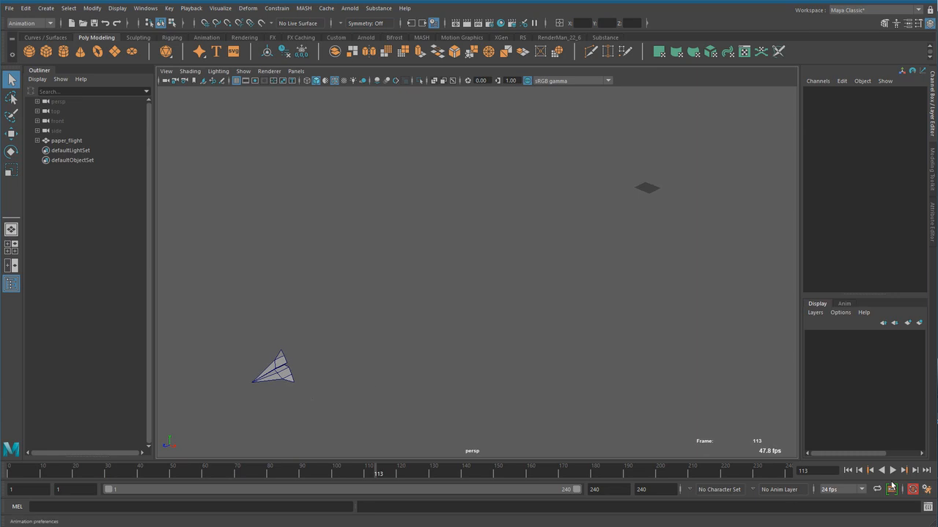
Set the max playback speed to 24 fps x 1, play the plane's flight and rewind it to the start
{"action": "left_click", "coordinate": [926, 489]}
{"action": "left_click", "coordinate": [665, 295]}
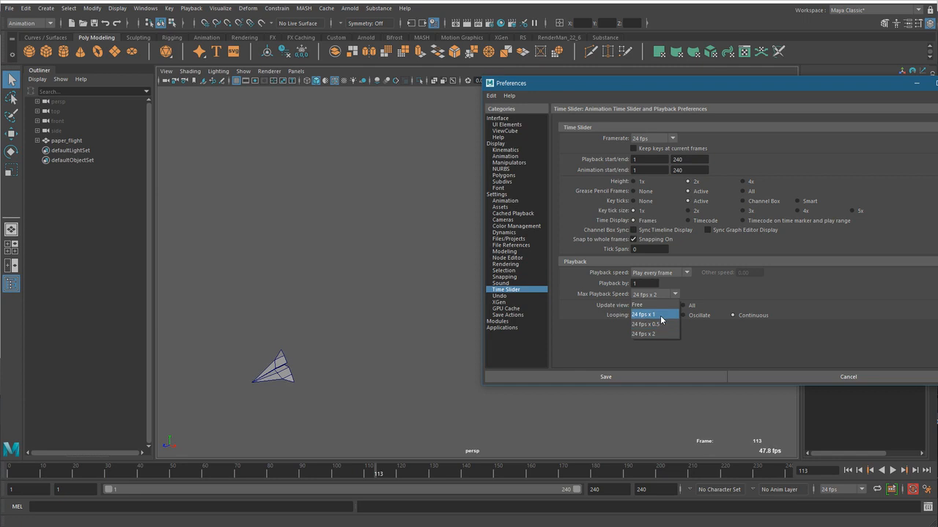
{"action": "left_click", "coordinate": [661, 315]}
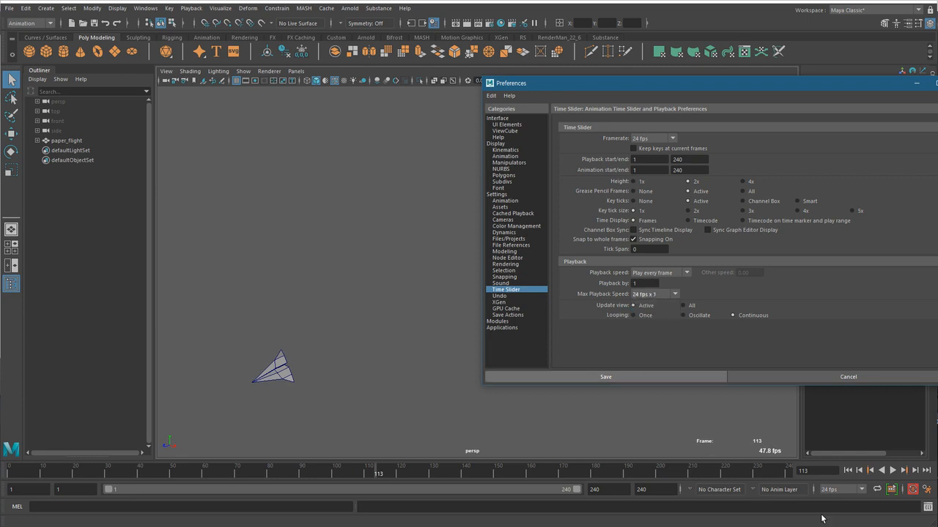
{"action": "left_click", "coordinate": [641, 377]}
{"action": "left_click", "coordinate": [892, 470]}
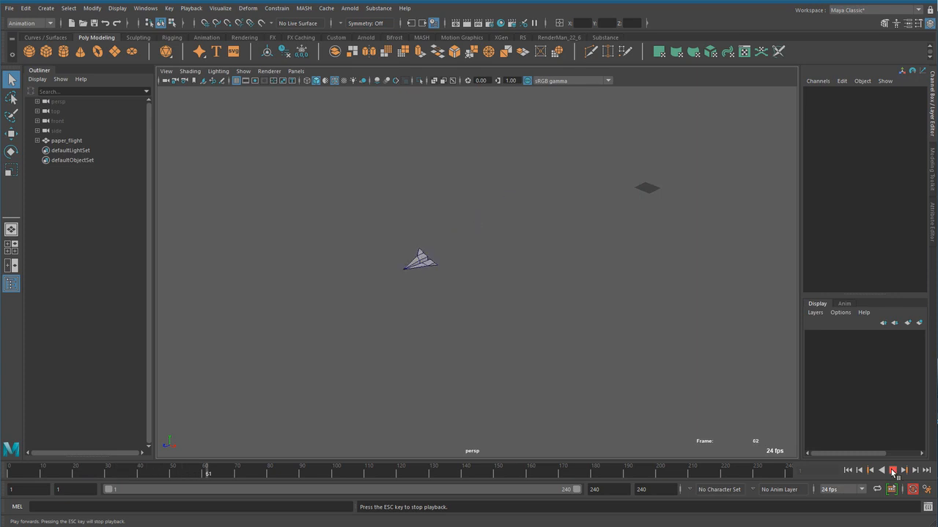
{"action": "left_click", "coordinate": [892, 470]}
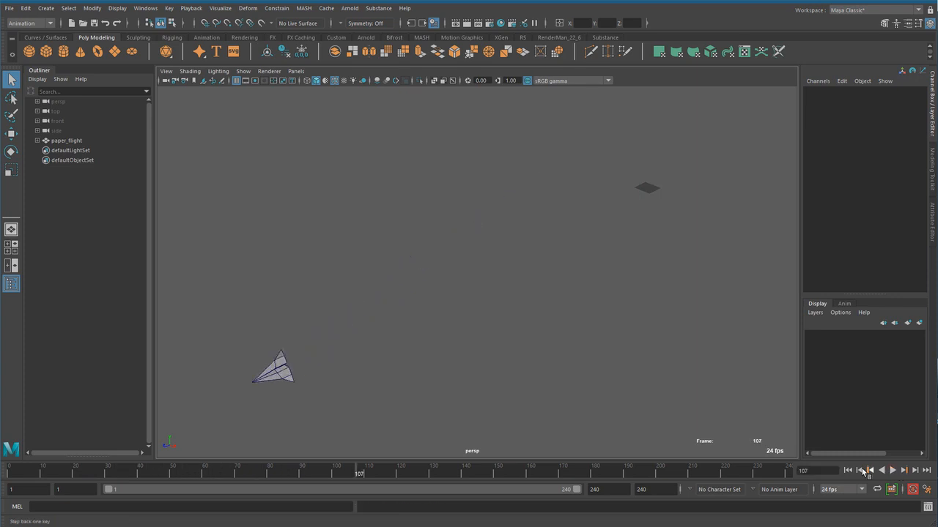
{"action": "left_click", "coordinate": [847, 470]}
Set the max playback speed to 24 fps x 0.5 in the Time Slider preferences and play the flight from the start
{"action": "left_click", "coordinate": [926, 489]}
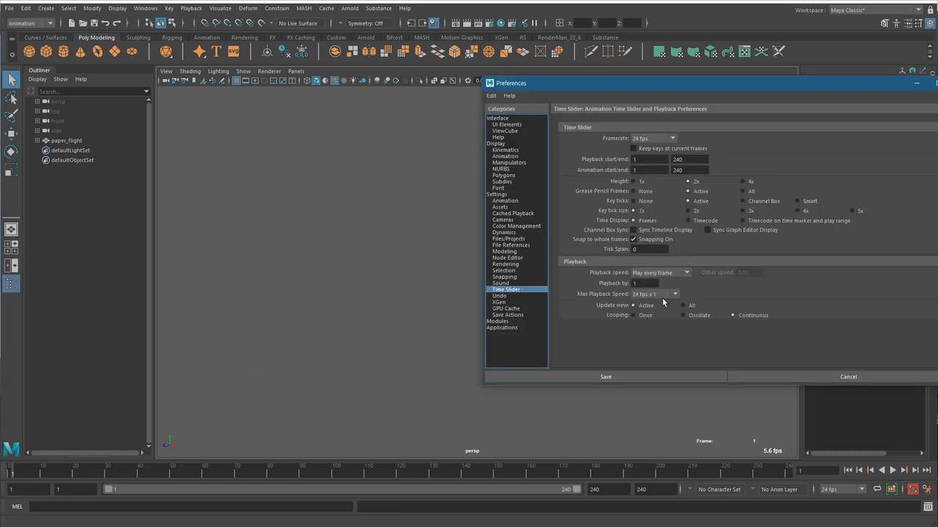
{"action": "left_click_drag", "start_coordinate": [689, 83], "coordinate": [800, 179]}
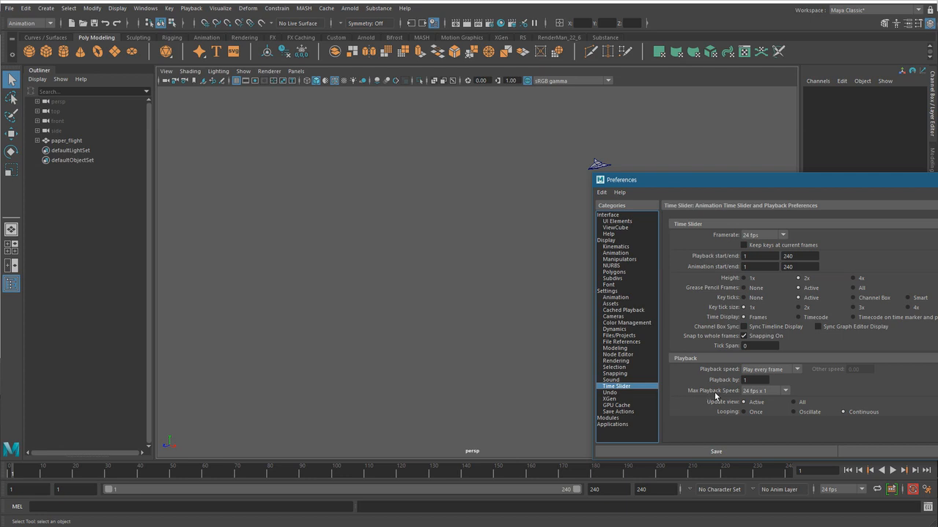
{"action": "left_click", "coordinate": [759, 392]}
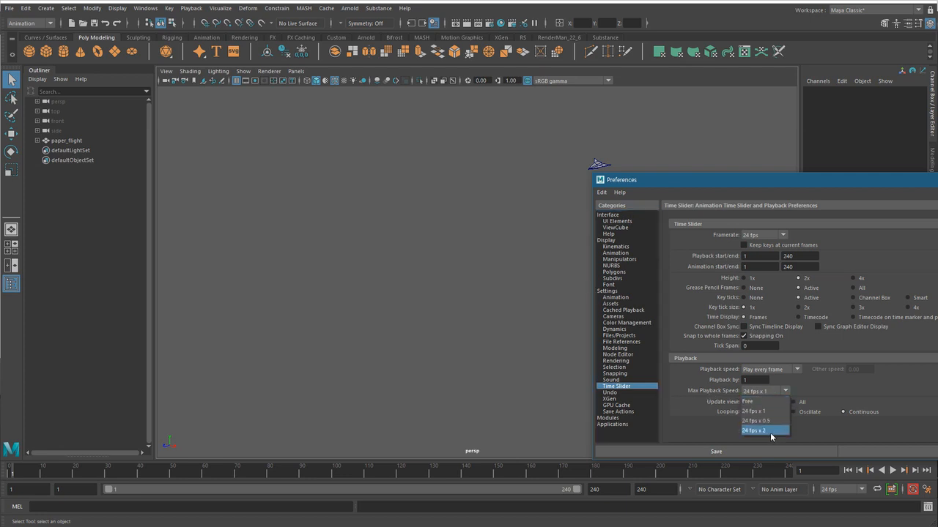
{"action": "left_click", "coordinate": [769, 422]}
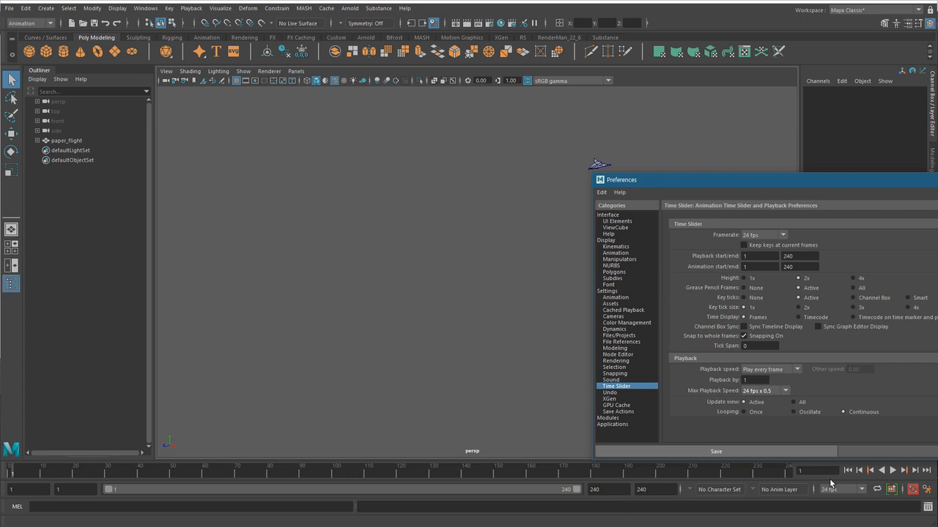
{"action": "left_click", "coordinate": [797, 455]}
{"action": "left_click", "coordinate": [892, 470]}
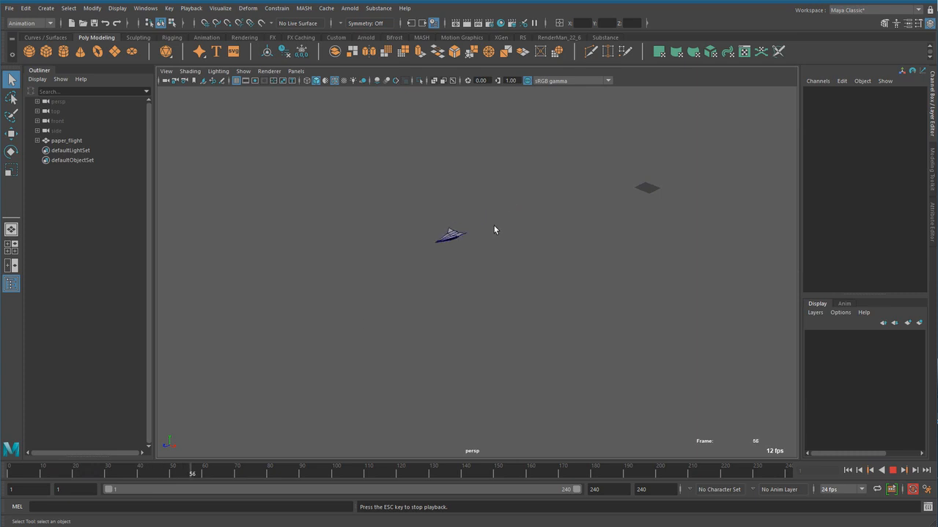
{"action": "left_click", "coordinate": [893, 471]}
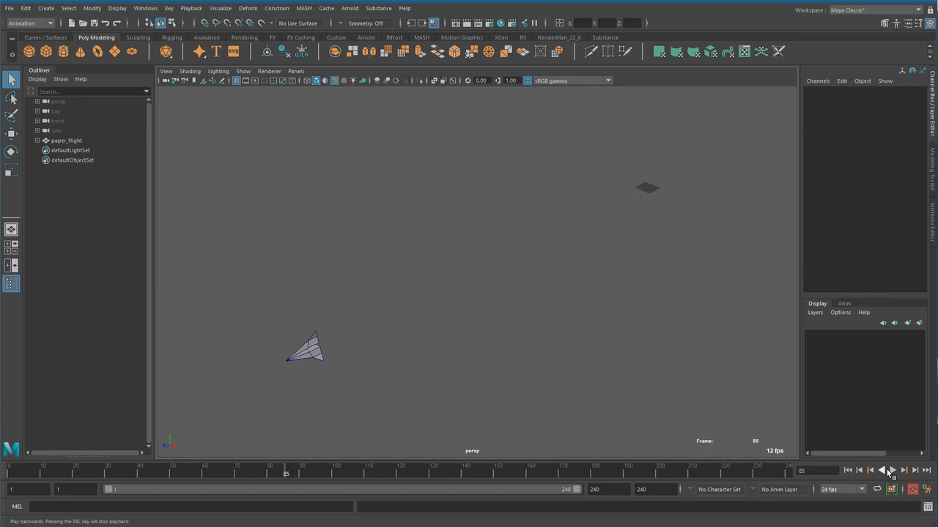
Set the max playback speed to Free, save the preferences and play the flight, including once from the start of the range
{"action": "left_click", "coordinate": [927, 489]}
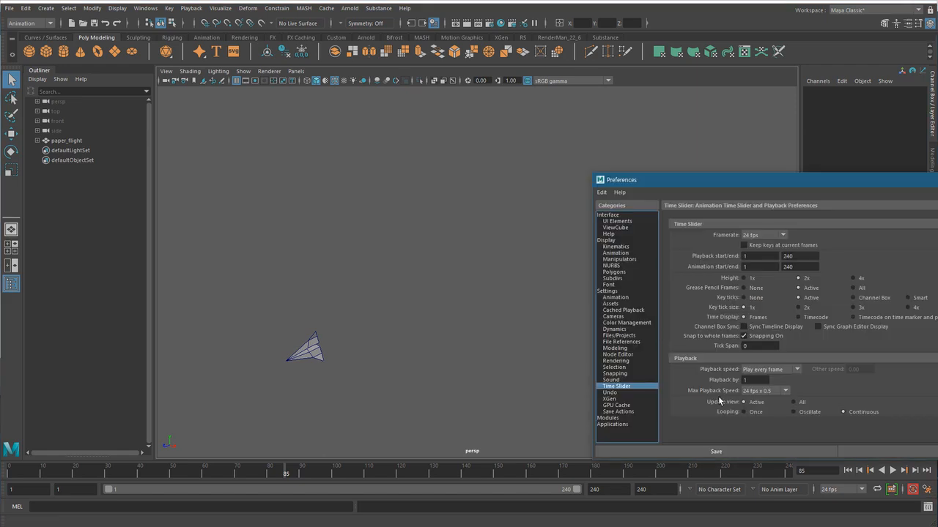
{"action": "left_click", "coordinate": [782, 393]}
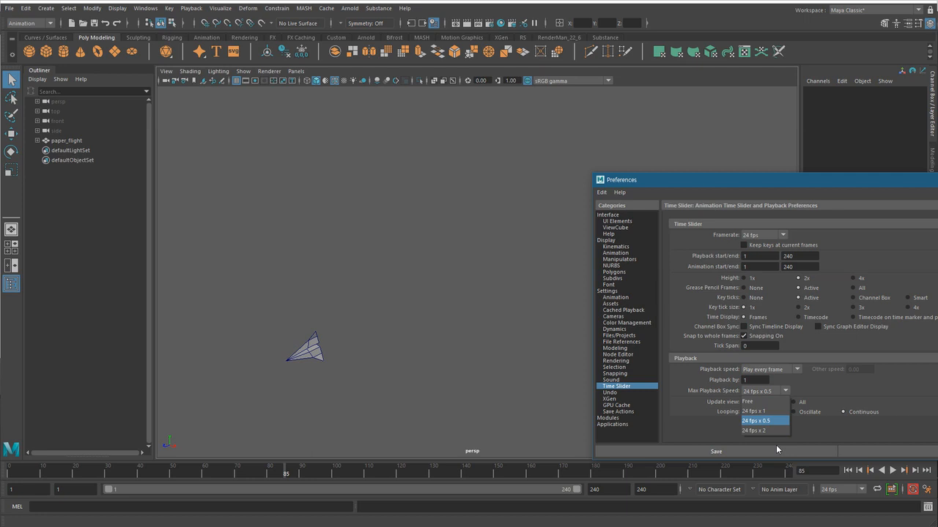
{"action": "left_click", "coordinate": [751, 403]}
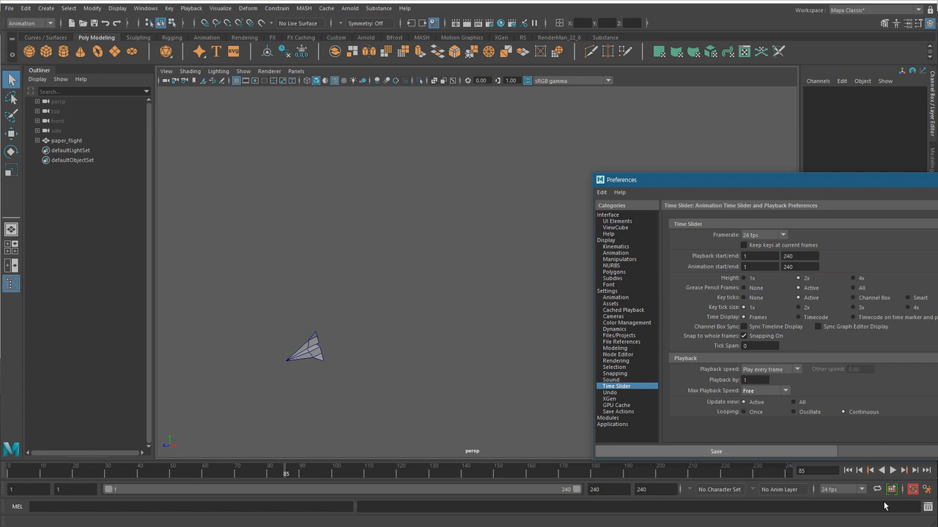
{"action": "left_click", "coordinate": [725, 451]}
{"action": "left_click", "coordinate": [892, 471]}
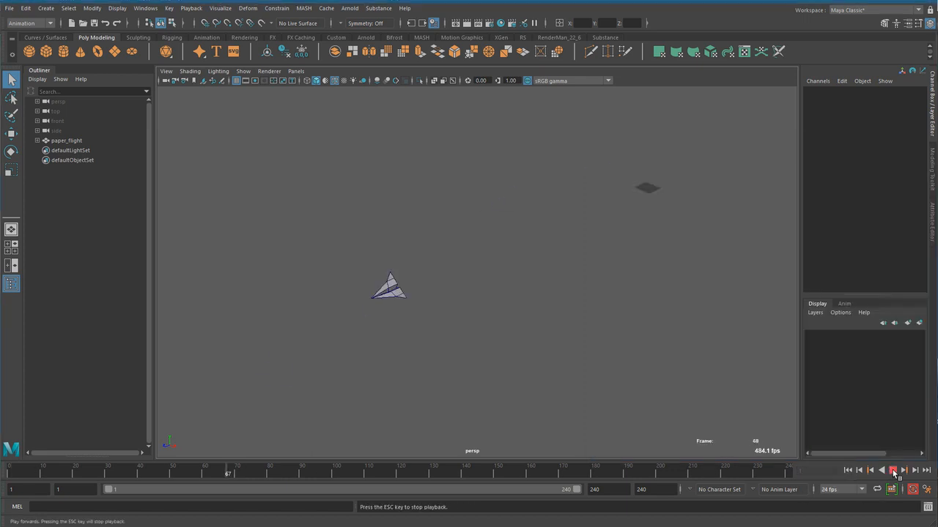
{"action": "left_click", "coordinate": [893, 471]}
{"action": "left_click", "coordinate": [847, 471]}
{"action": "left_click", "coordinate": [895, 474]}
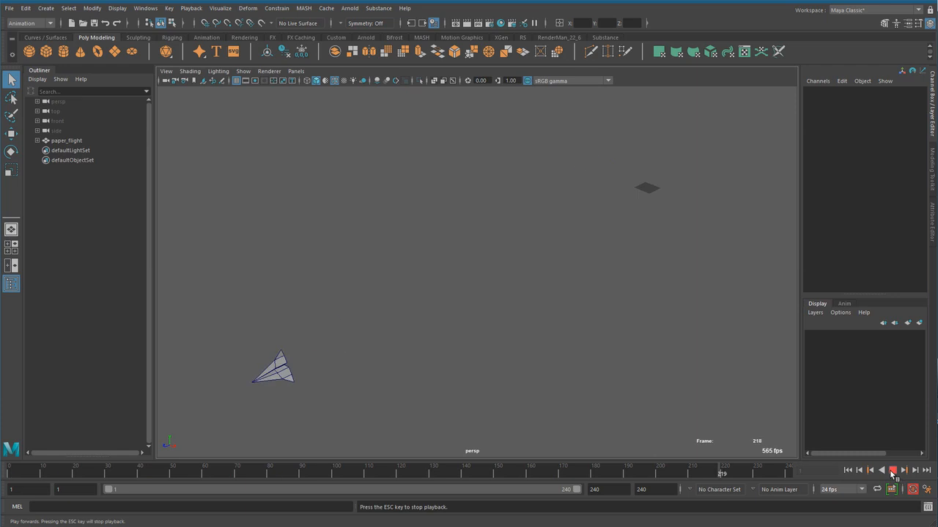
{"action": "left_click", "coordinate": [895, 473]}
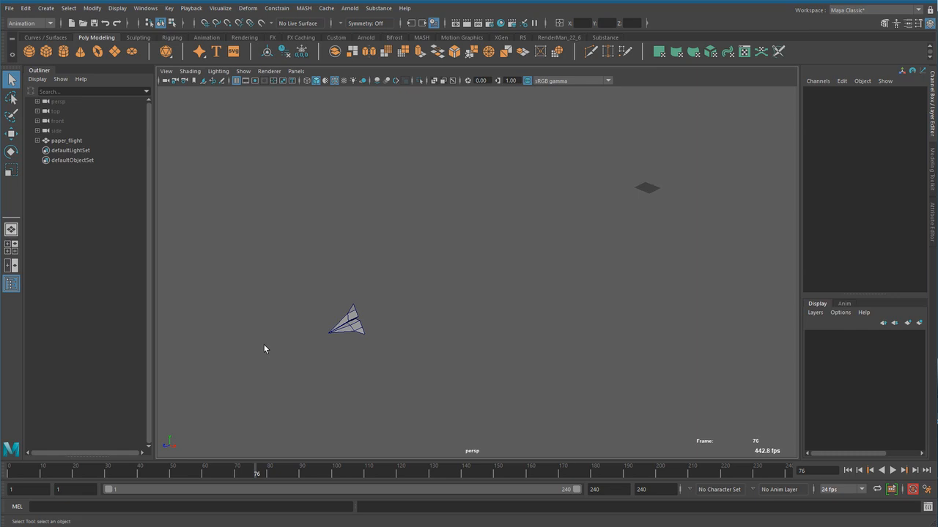
Reopen the Time Slider preferences, view the available frame rates and reselect 24 fps
{"action": "left_click", "coordinate": [927, 489]}
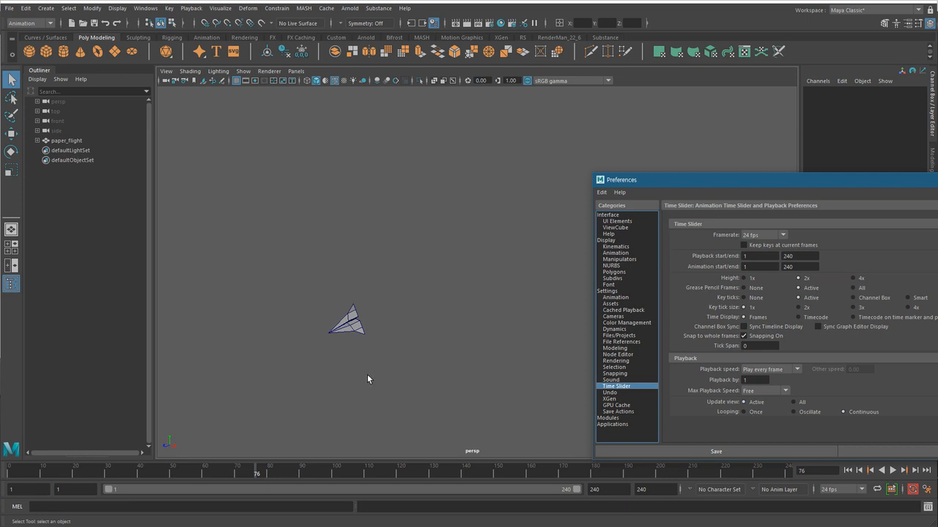
{"action": "left_click", "coordinate": [852, 491]}
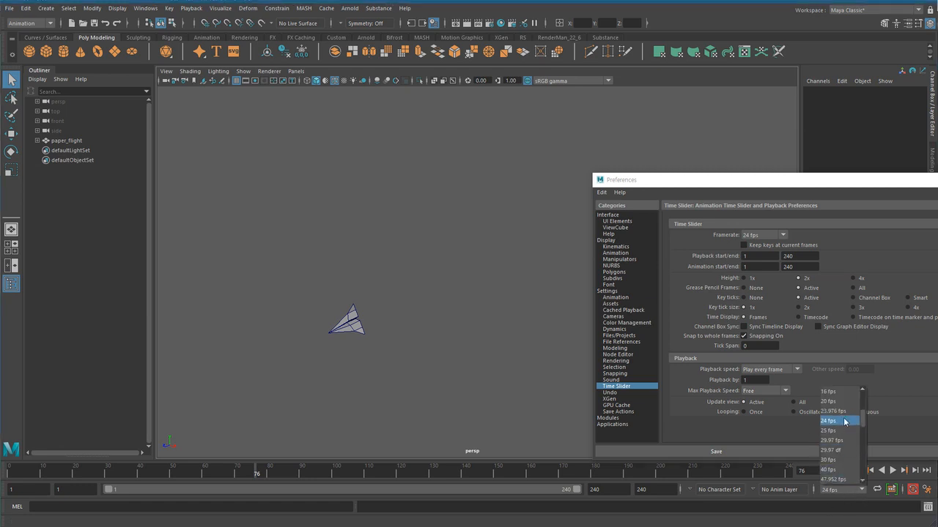
{"action": "left_click", "coordinate": [845, 421]}
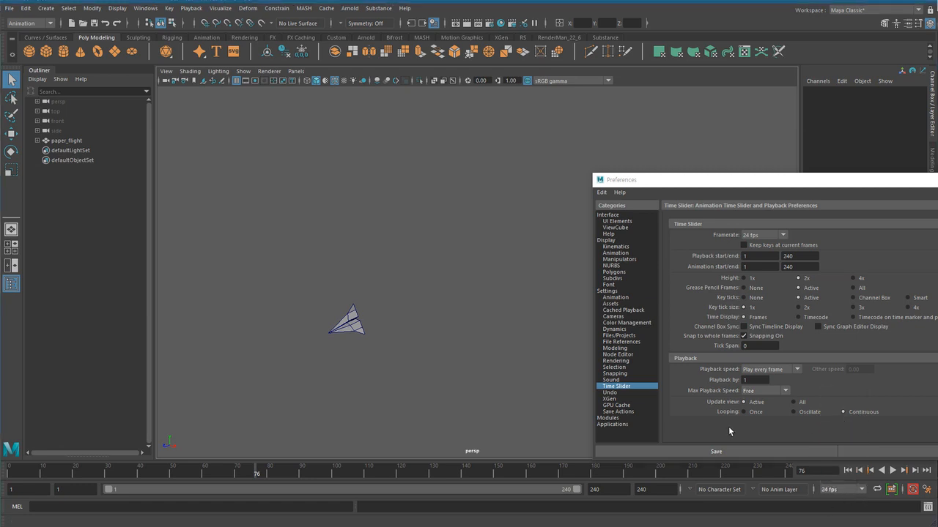
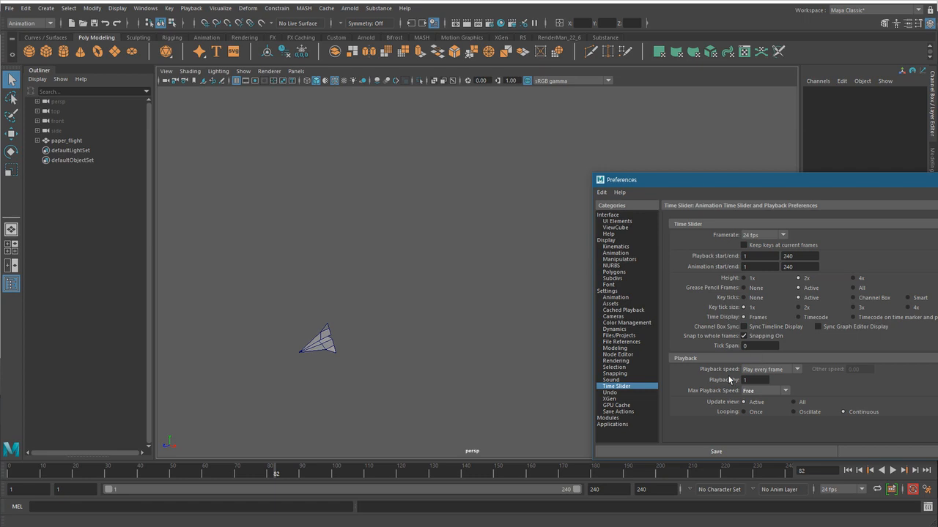
Review the playback speed options, trying 24 fps x 1 as the max playback speed and returning it to Free
{"action": "left_click", "coordinate": [766, 370]}
{"action": "left_click", "coordinate": [776, 379]}
{"action": "left_click", "coordinate": [770, 391]}
{"action": "left_click", "coordinate": [776, 410]}
{"action": "left_click", "coordinate": [784, 391]}
{"action": "left_click", "coordinate": [765, 402]}
Look through the FX menu set's simulation commands, such as nHair, and return to the Animation menu set
{"action": "left_click", "coordinate": [29, 22]}
{"action": "left_click", "coordinate": [29, 65]}
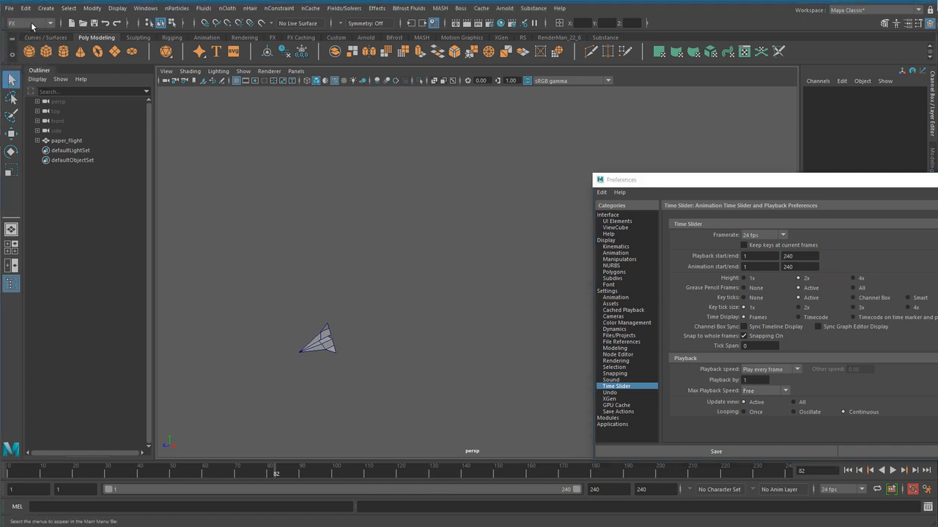
{"action": "left_click", "coordinate": [280, 8]}
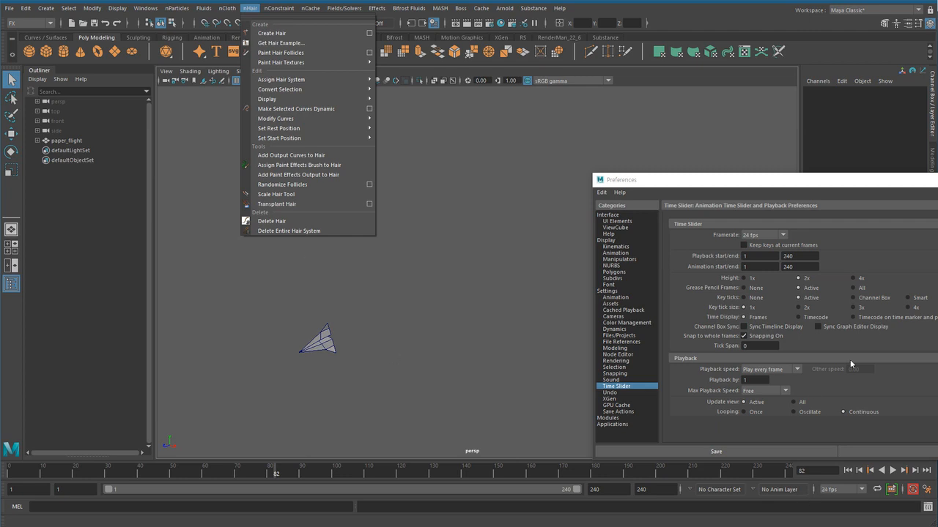
{"action": "left_click", "coordinate": [787, 392]}
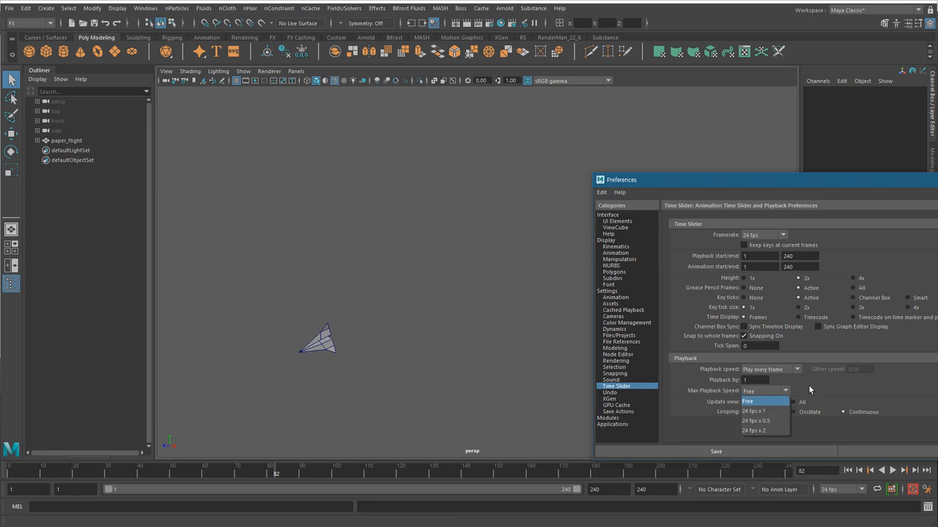
{"action": "left_click", "coordinate": [809, 390]}
{"action": "left_click", "coordinate": [29, 24]}
{"action": "left_click", "coordinate": [31, 54]}
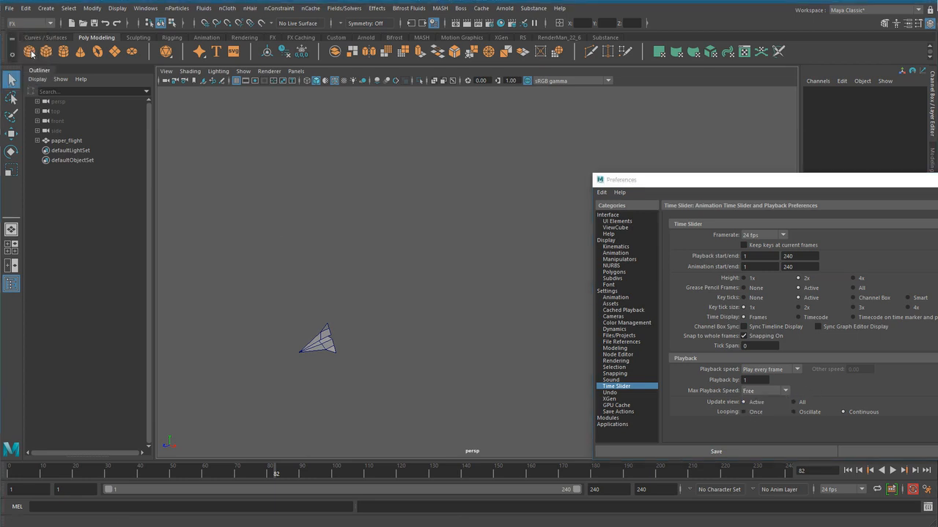
Set the max playback speed to 24 fps x 1 and save the preferences
{"action": "left_click", "coordinate": [776, 393]}
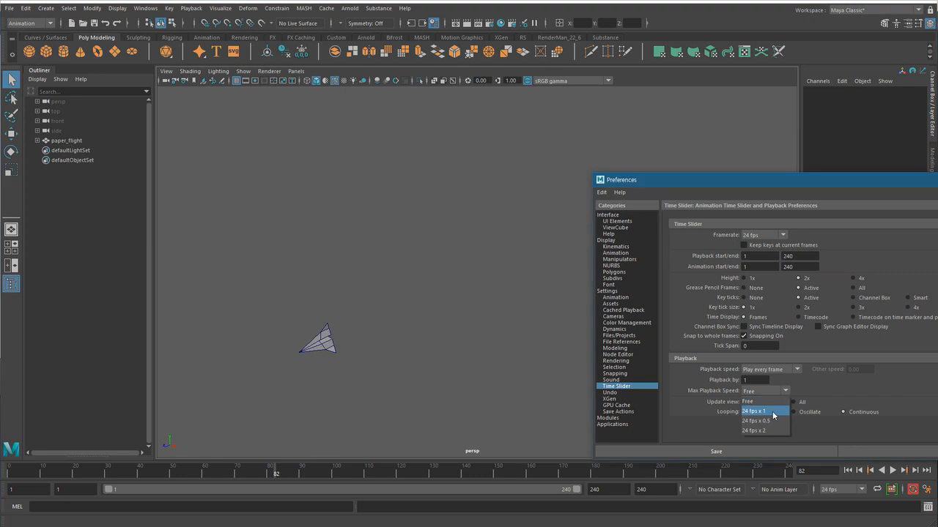
{"action": "left_click", "coordinate": [775, 413]}
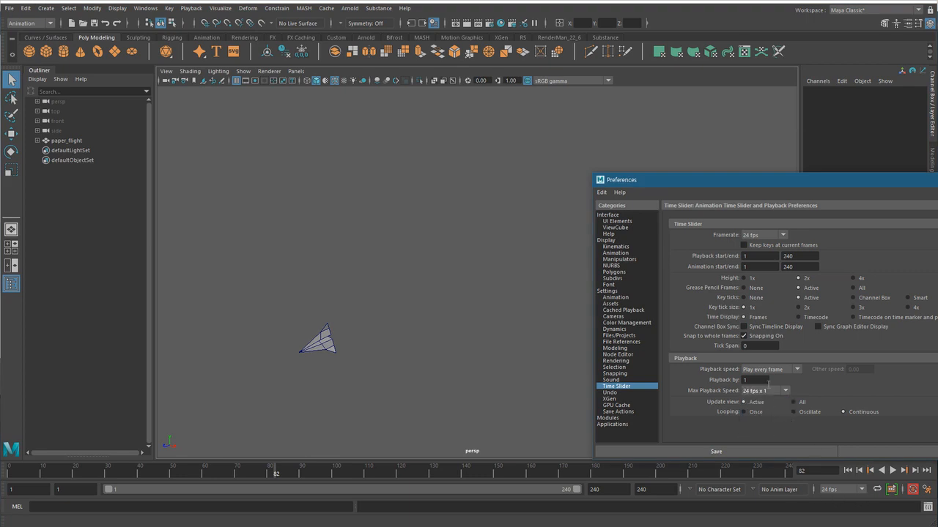
{"action": "left_click_drag", "start_coordinate": [799, 182], "coordinate": [677, 123]}
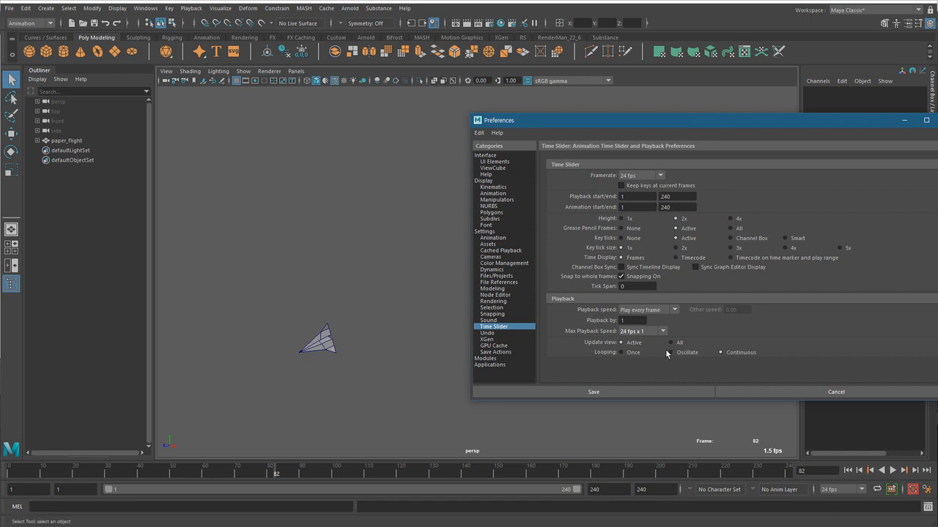
{"action": "left_click", "coordinate": [614, 392]}
Play the plane's flight twice from the start of the range and stop it at frame 69
{"action": "left_click", "coordinate": [849, 470]}
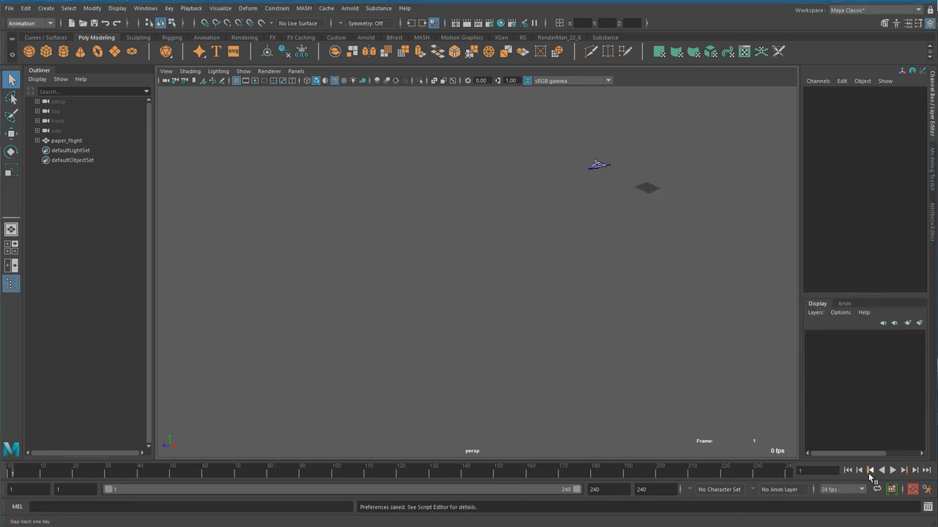
{"action": "left_click", "coordinate": [892, 470]}
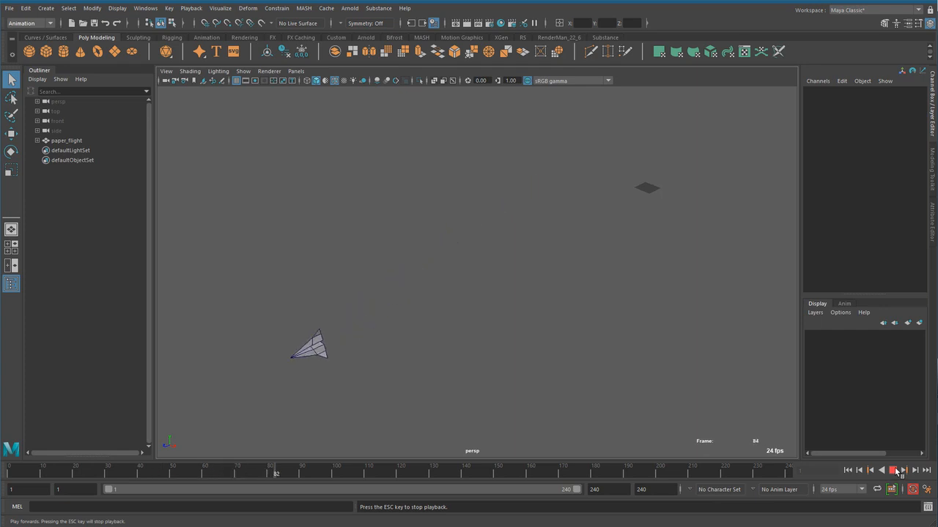
{"action": "left_click", "coordinate": [893, 470]}
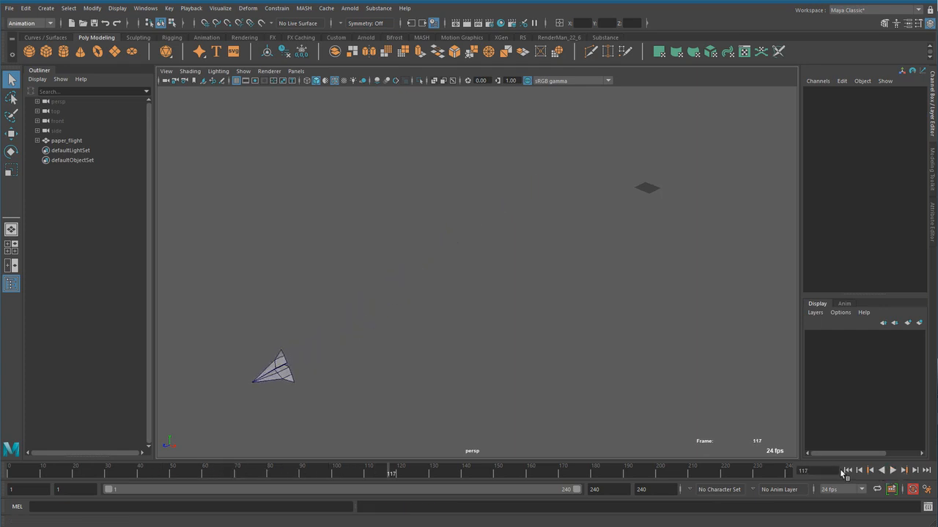
{"action": "left_click", "coordinate": [848, 471]}
{"action": "left_click", "coordinate": [894, 473]}
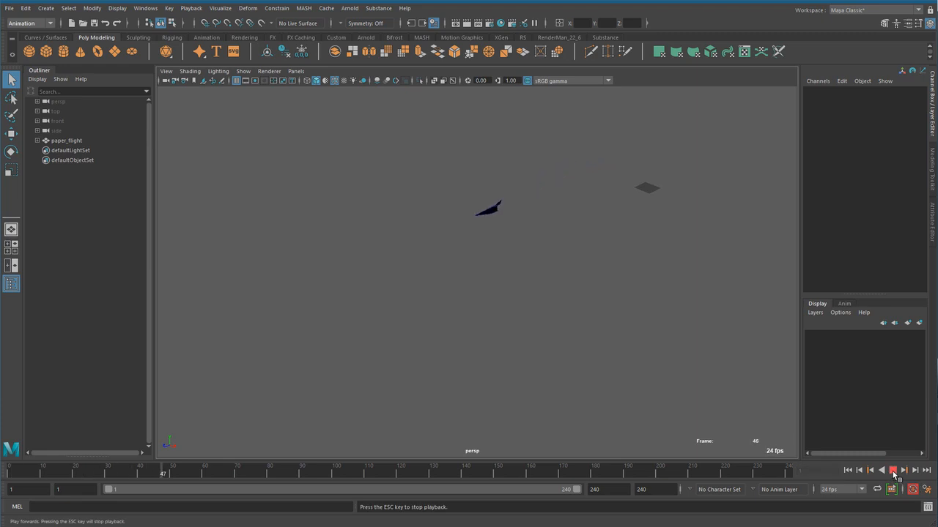
{"action": "left_click", "coordinate": [893, 473]}
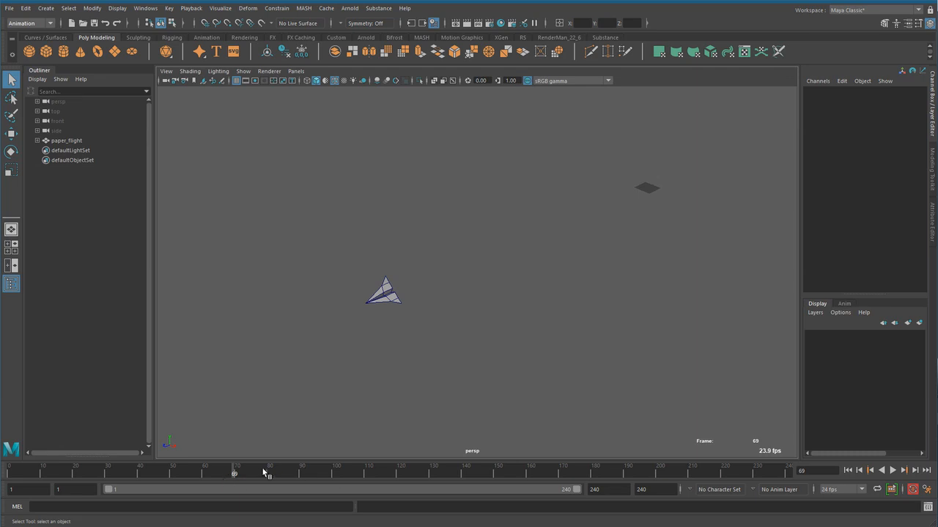
Set the time slider's playback speed to Play Every Frame, Free directly from the timeline
{"action": "right_click", "coordinate": [341, 472]}
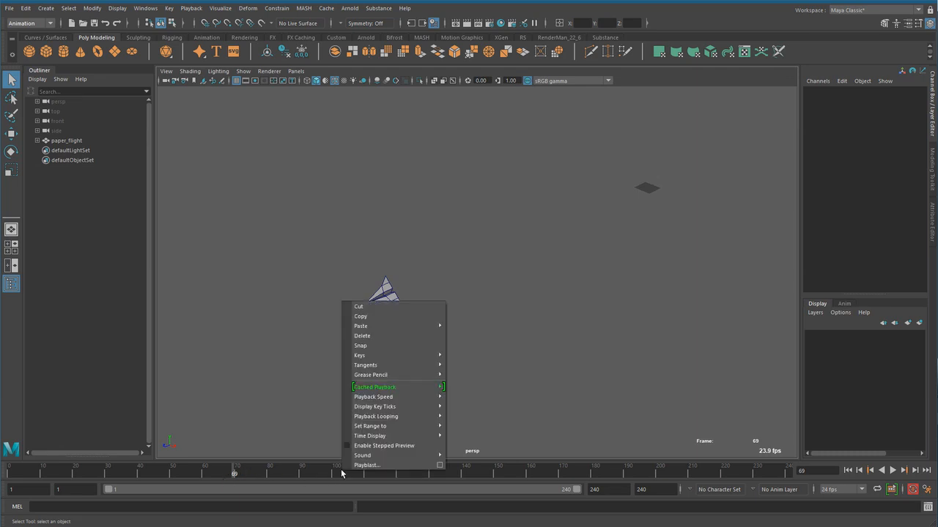
{"action": "mouse_move", "coordinate": [406, 396]}
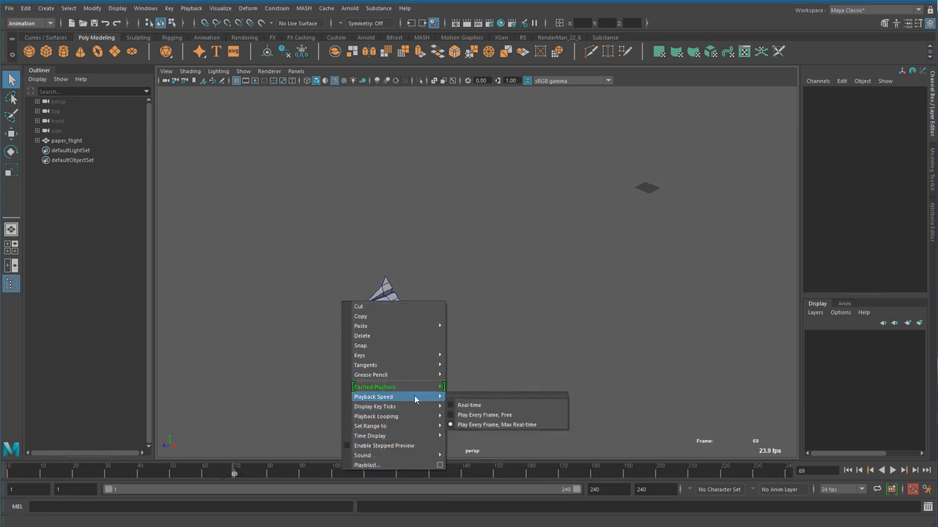
{"action": "left_click", "coordinate": [507, 415]}
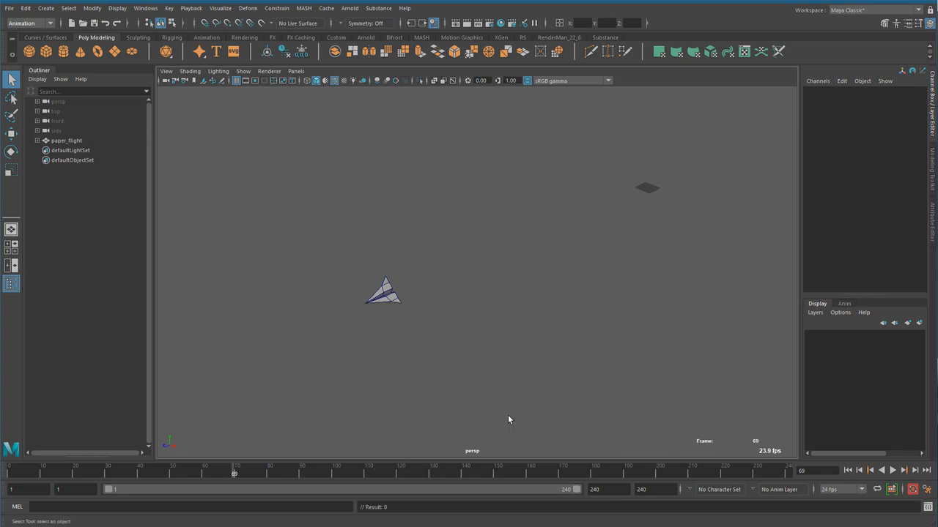
Play the plane's flight from the start of the range at the free playback speed and stop it at frame 65
{"action": "left_click", "coordinate": [893, 470]}
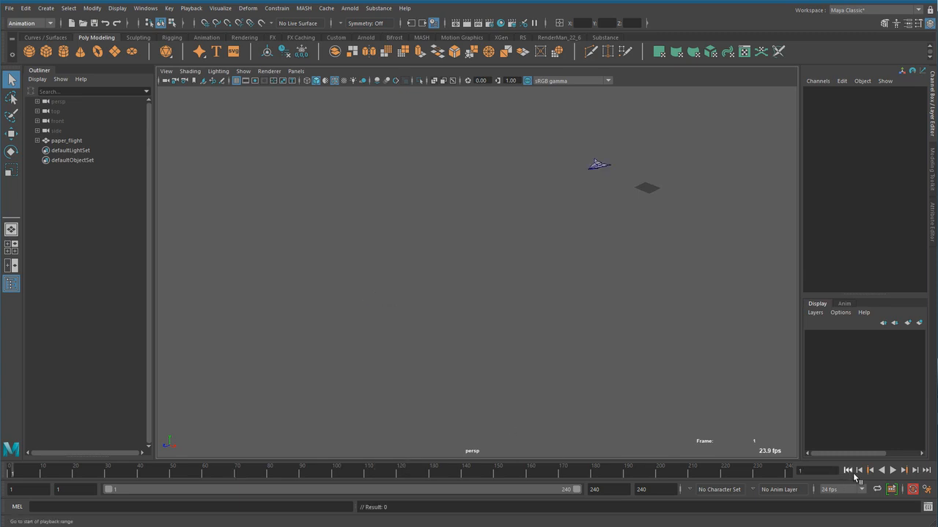
{"action": "left_click", "coordinate": [892, 470]}
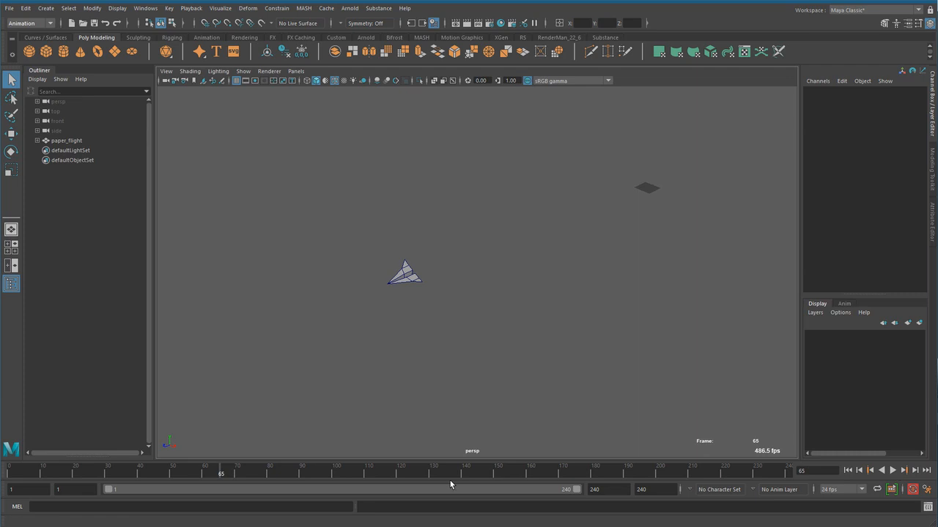
Set the time slider's playback speed to Real-time directly from the timeline
{"action": "right_click", "coordinate": [371, 470]}
{"action": "mouse_move", "coordinate": [443, 397]}
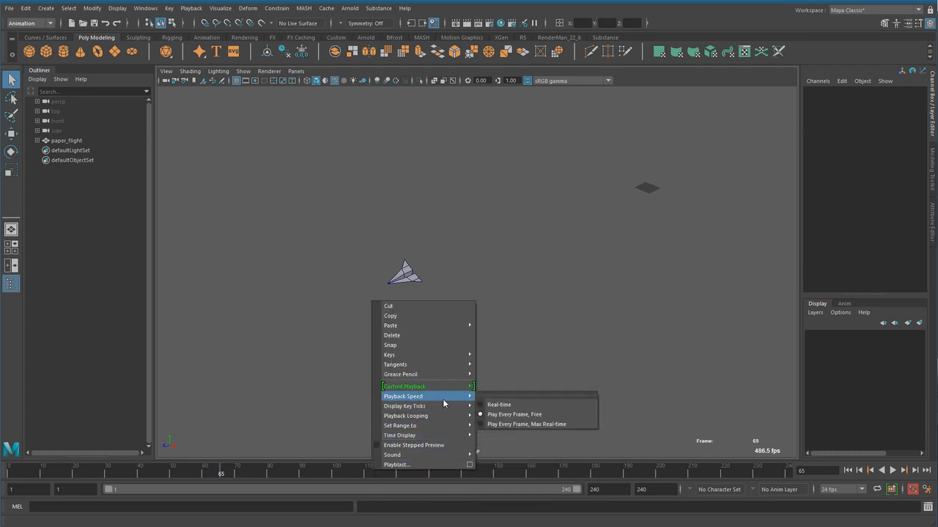
{"action": "left_click", "coordinate": [500, 404]}
Play the plane's flight from the start of the range, stop it at frame 144 and return to frame 1
{"action": "left_click", "coordinate": [847, 470]}
{"action": "left_click", "coordinate": [892, 470]}
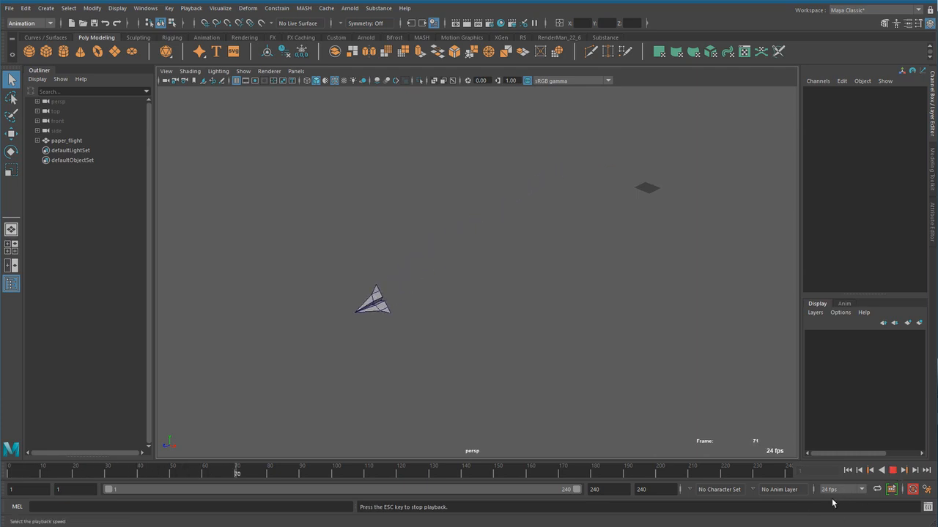
{"action": "left_click", "coordinate": [892, 470]}
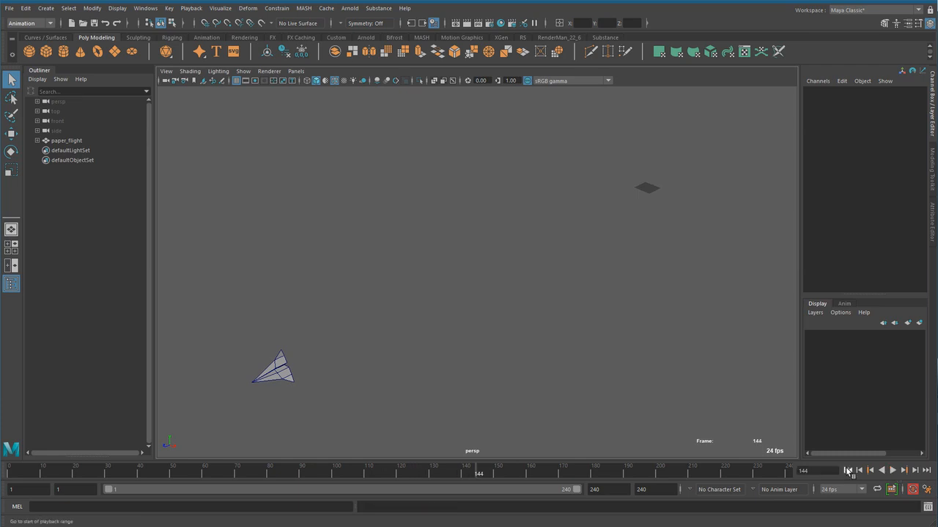
{"action": "left_click", "coordinate": [848, 470]}
Set the time slider's playback speed to Play Every Frame, Max Real-time and play the plane's flight from frame 1
{"action": "right_click", "coordinate": [409, 471]}
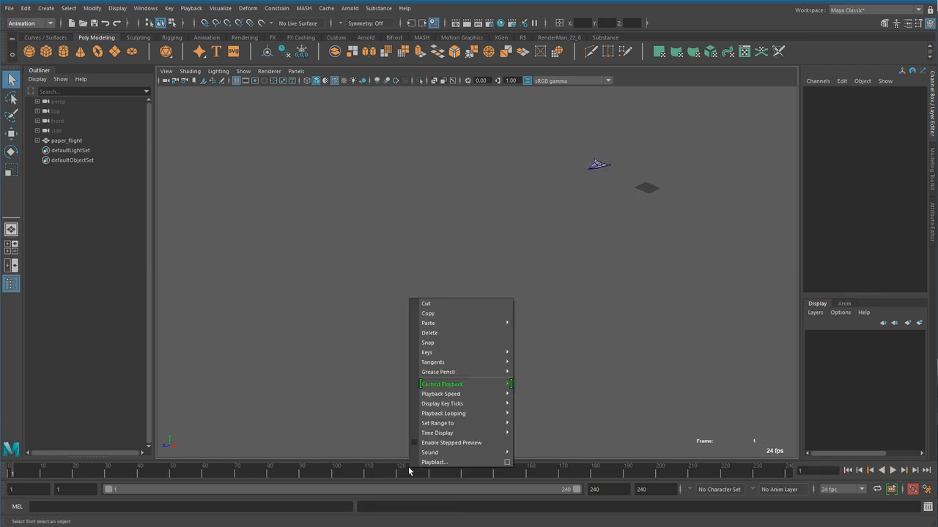
{"action": "right_click", "coordinate": [360, 472]}
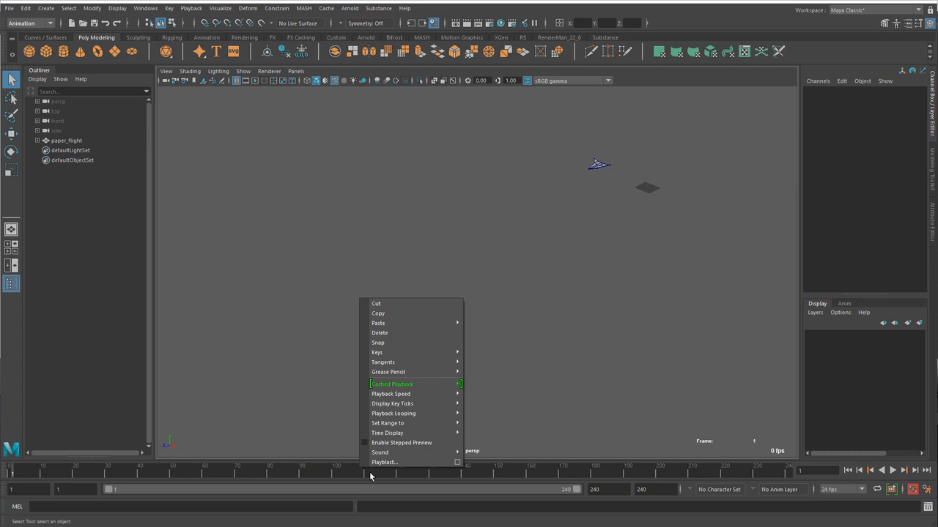
{"action": "mouse_move", "coordinate": [432, 395]}
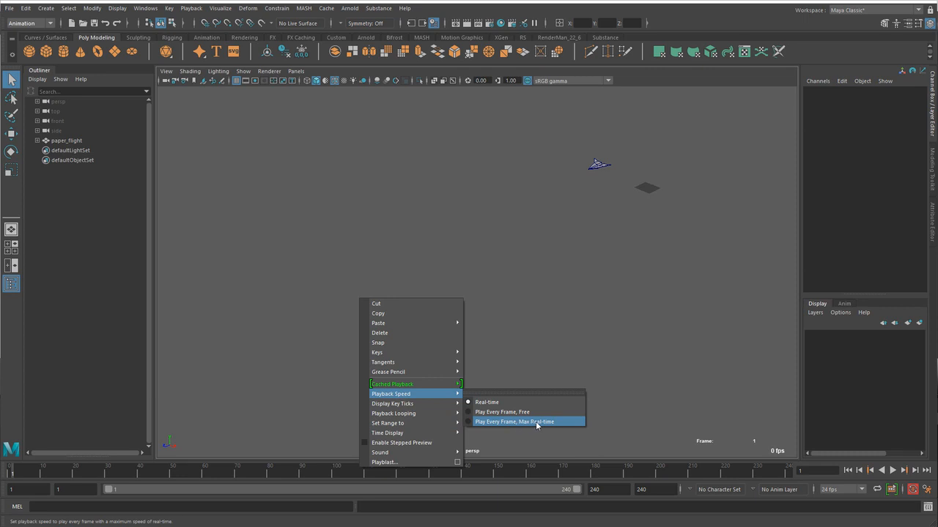
{"action": "left_click", "coordinate": [536, 422]}
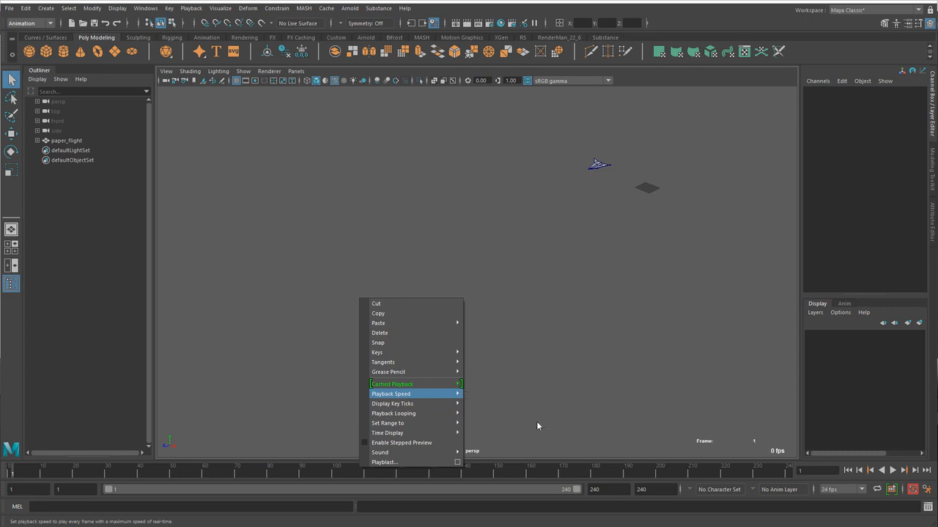
{"action": "right_click", "coordinate": [388, 472]}
{"action": "mouse_move", "coordinate": [450, 404]}
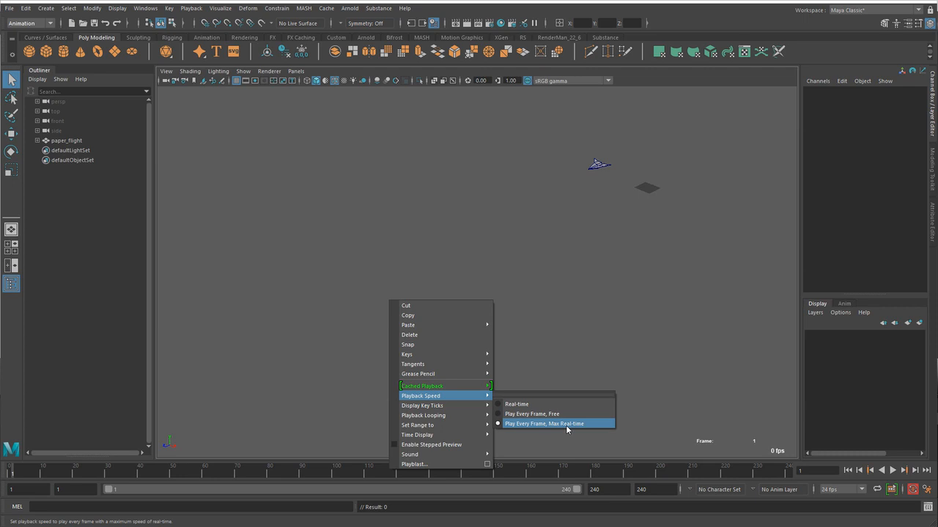
{"action": "left_click", "coordinate": [567, 424]}
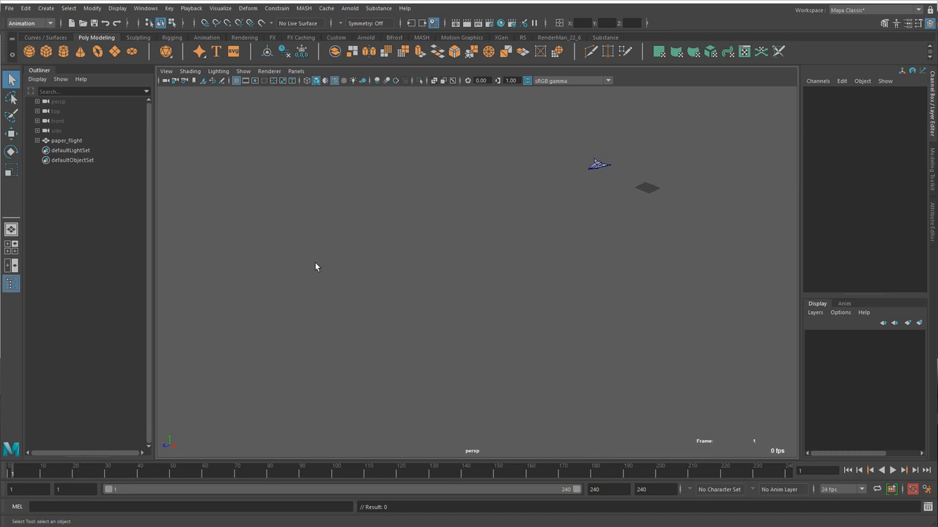
{"action": "left_click", "coordinate": [892, 470]}
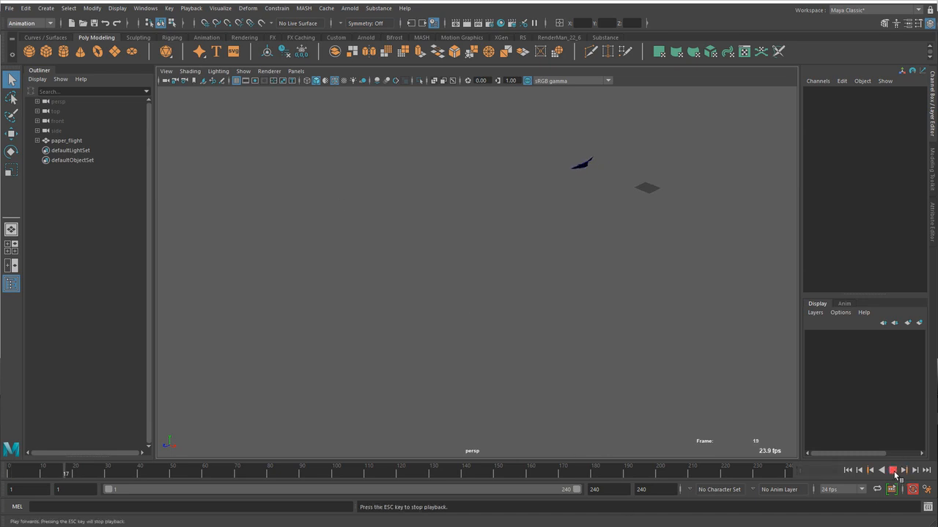